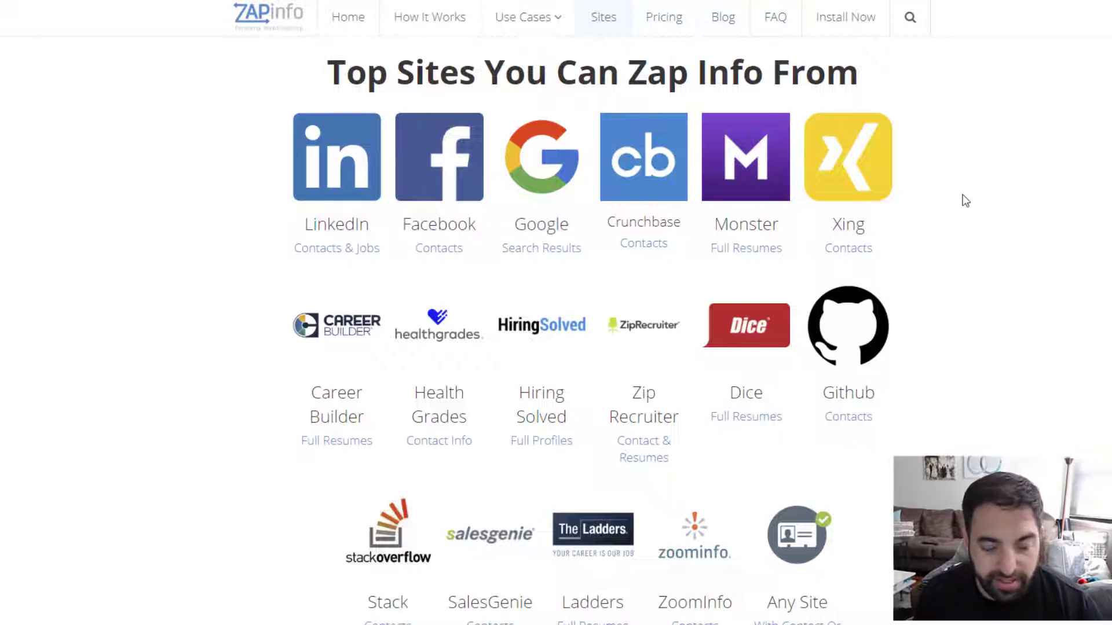
- Scroll the ZapInfo Sites page down to the 'Top Sites You Can Zap Info Into' list
scroll(965, 201, down, 3)
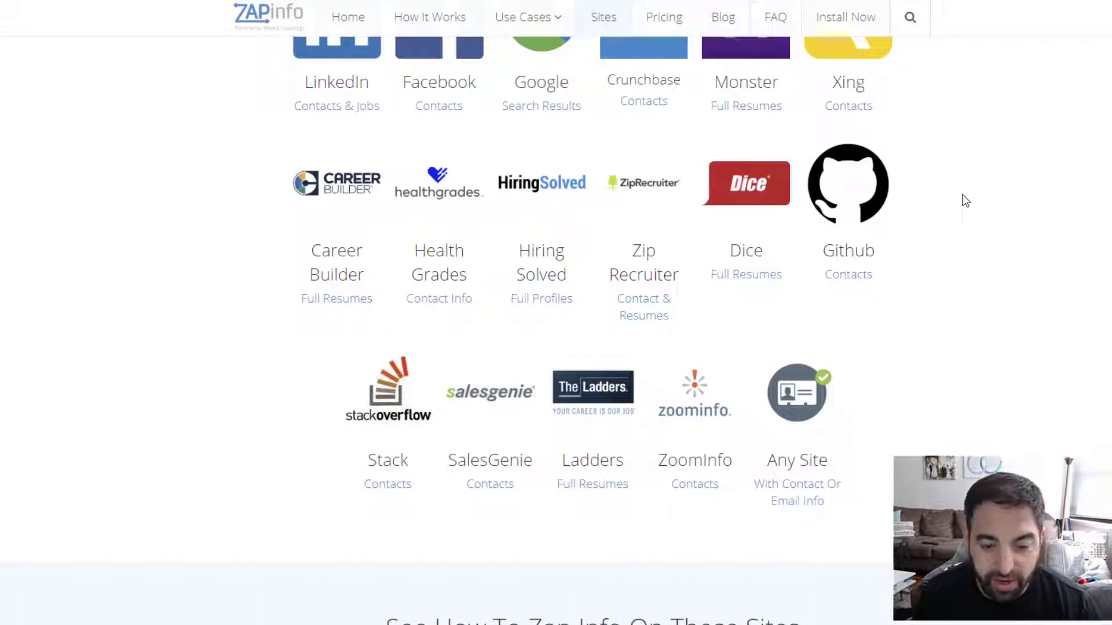
scroll(965, 200, up, 2)
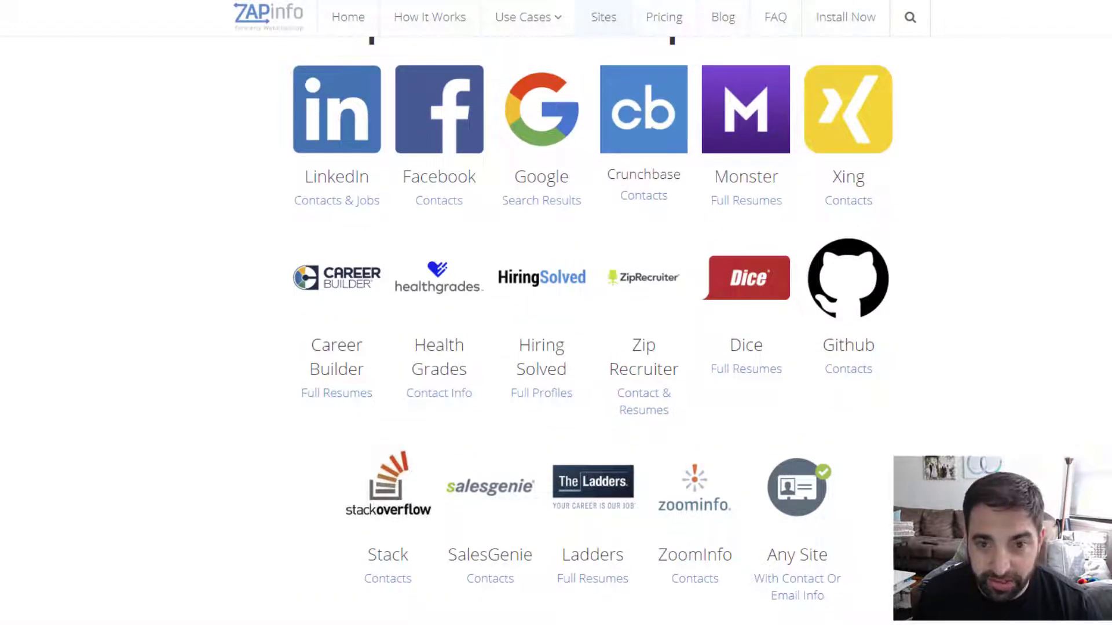
scroll(556, 313, down, 10)
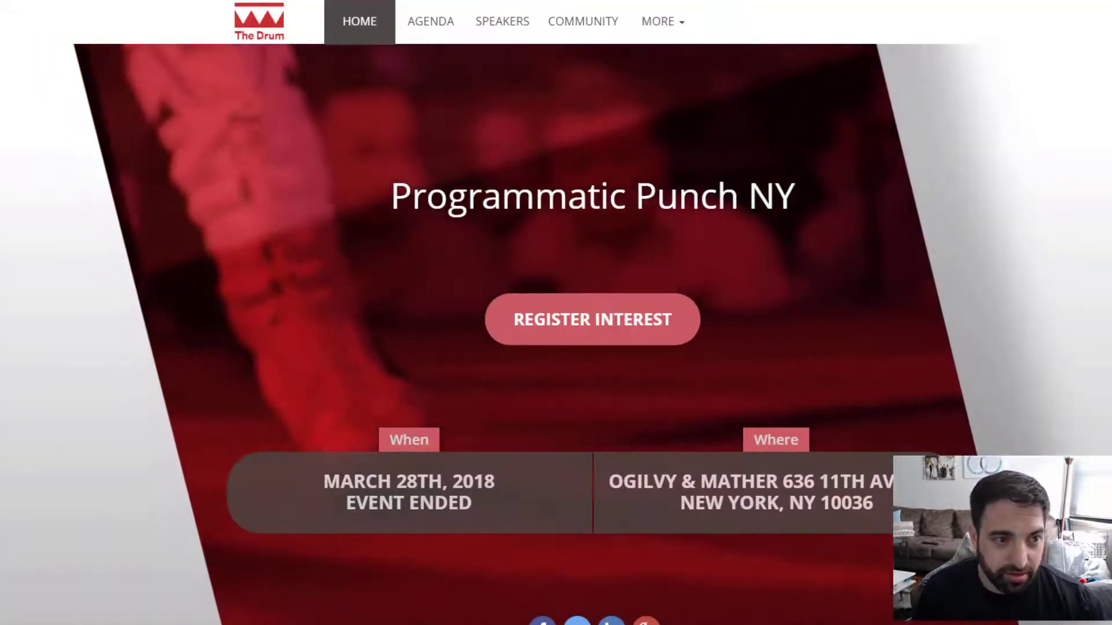
- Go from the Programmatic Punch NY event page to its SPEAKERS section
scroll(293, 33, down, 2)
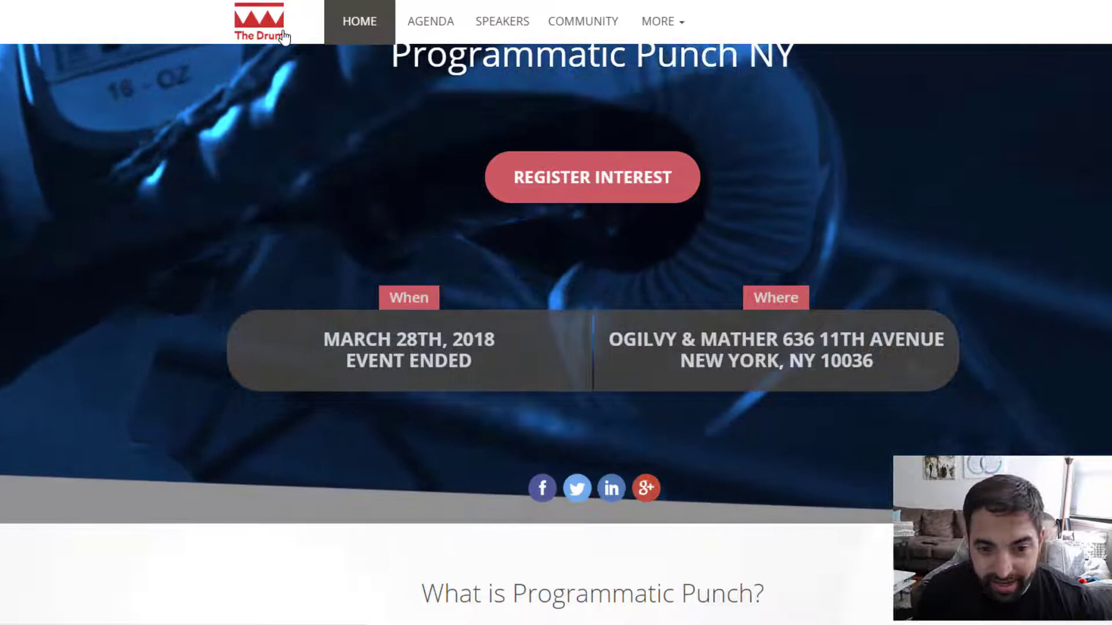
scroll(283, 37, down, 4)
scroll(281, 43, down, 13)
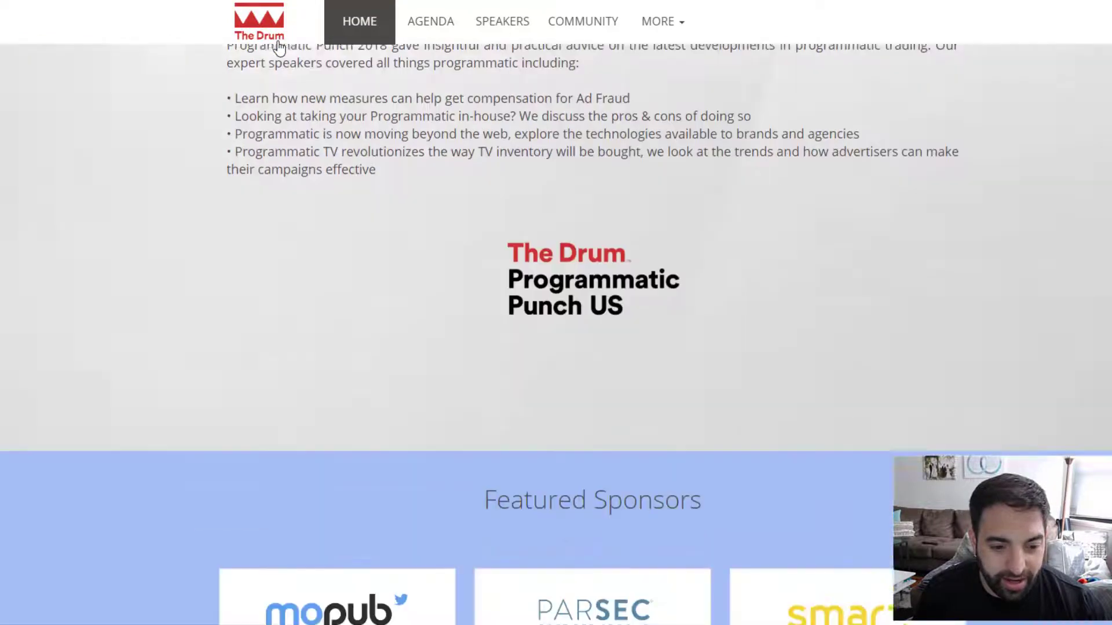
scroll(278, 46, down, 7)
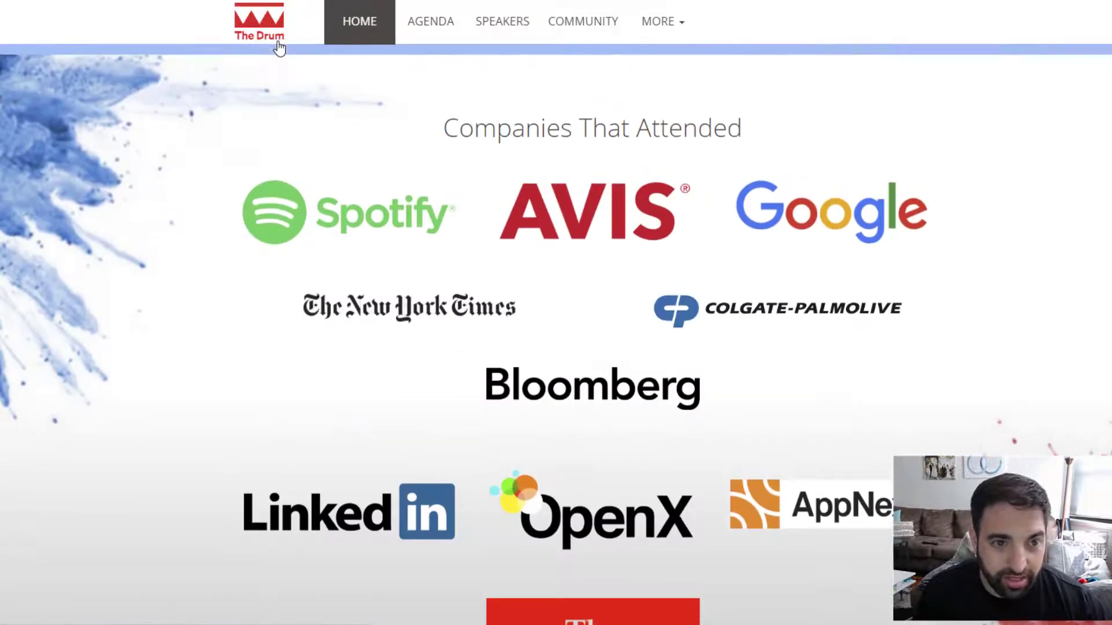
scroll(279, 47, up, 2)
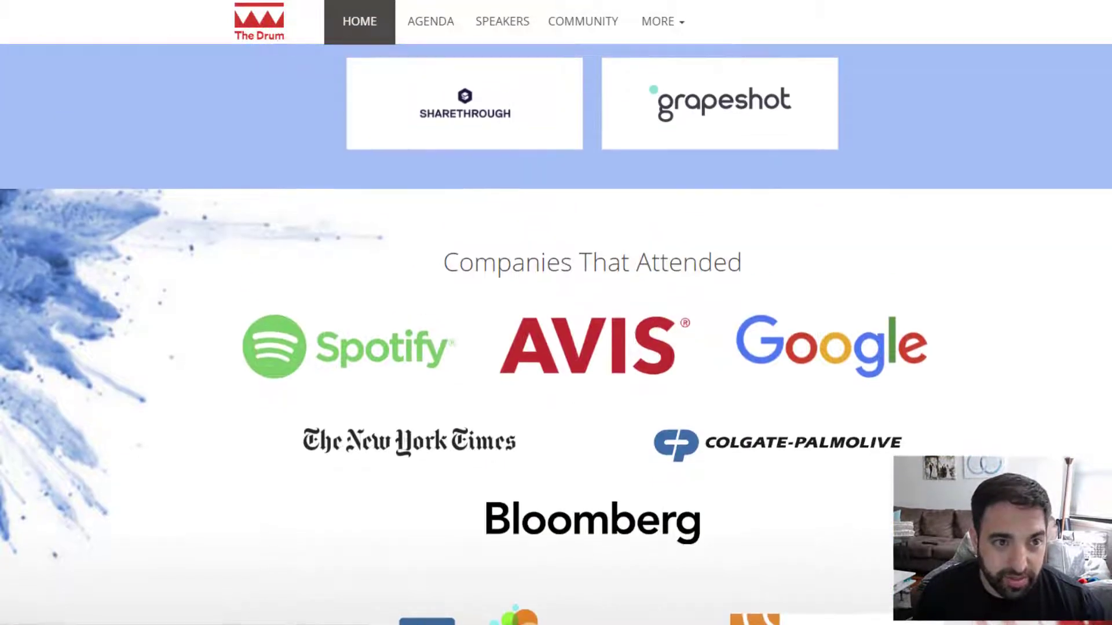
click(486, 28)
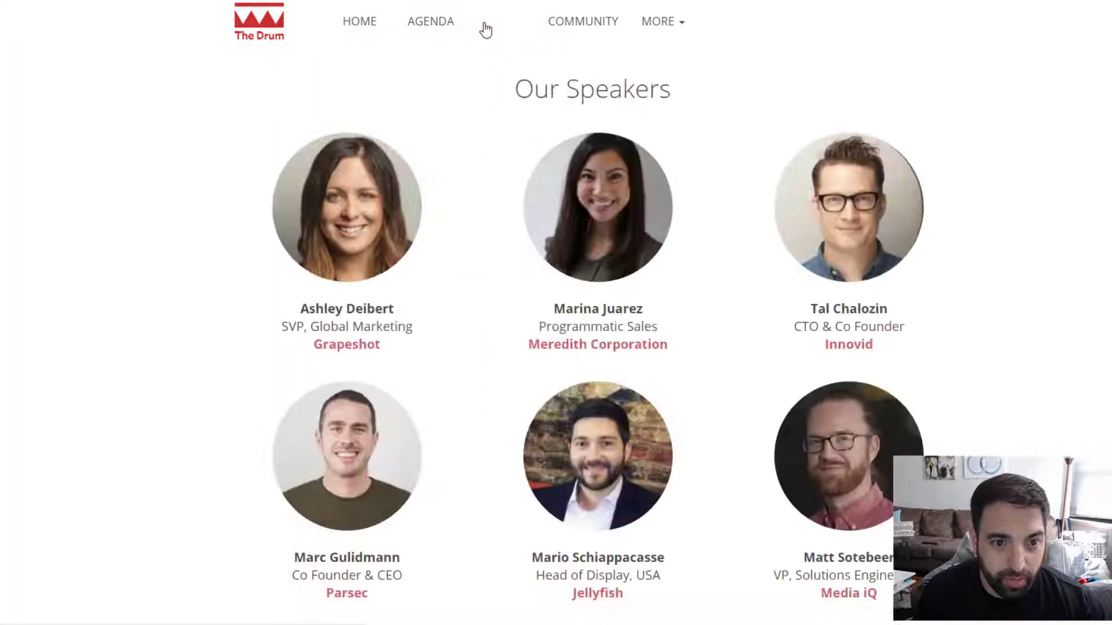
- Browse down and back up through the Programmatic Punch NY speaker grid
scroll(443, 109, down, 9)
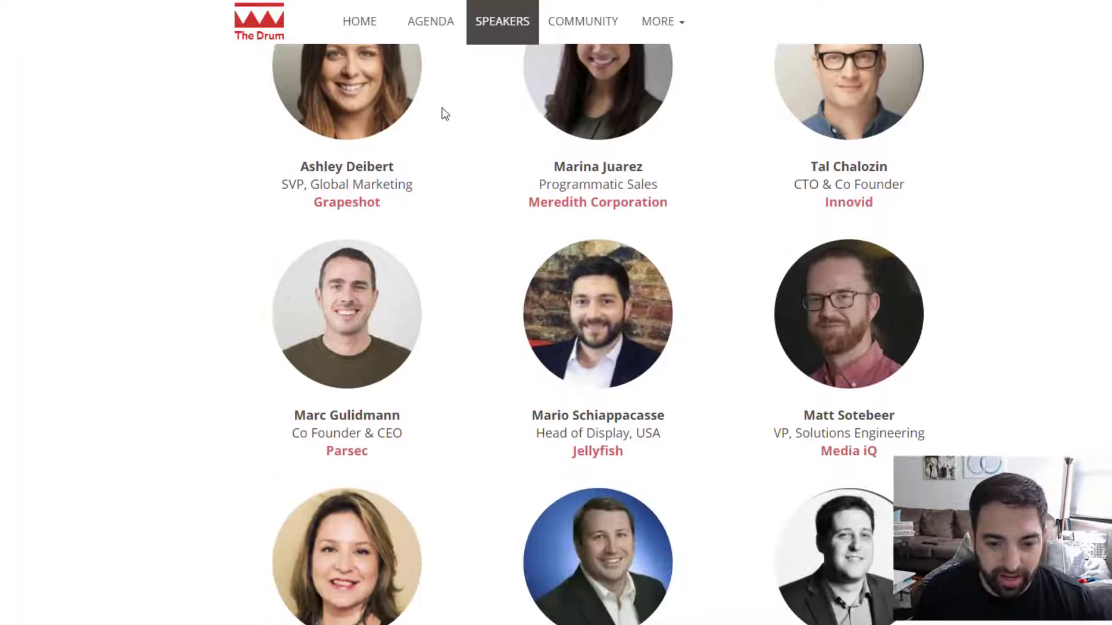
scroll(443, 115, down, 12)
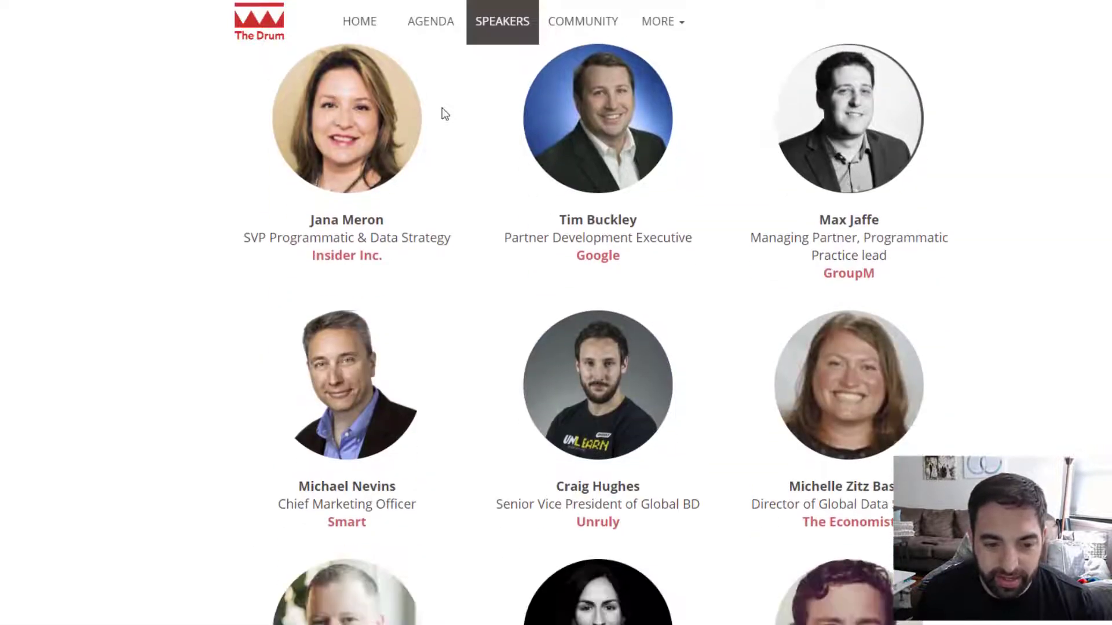
scroll(443, 114, down, 5)
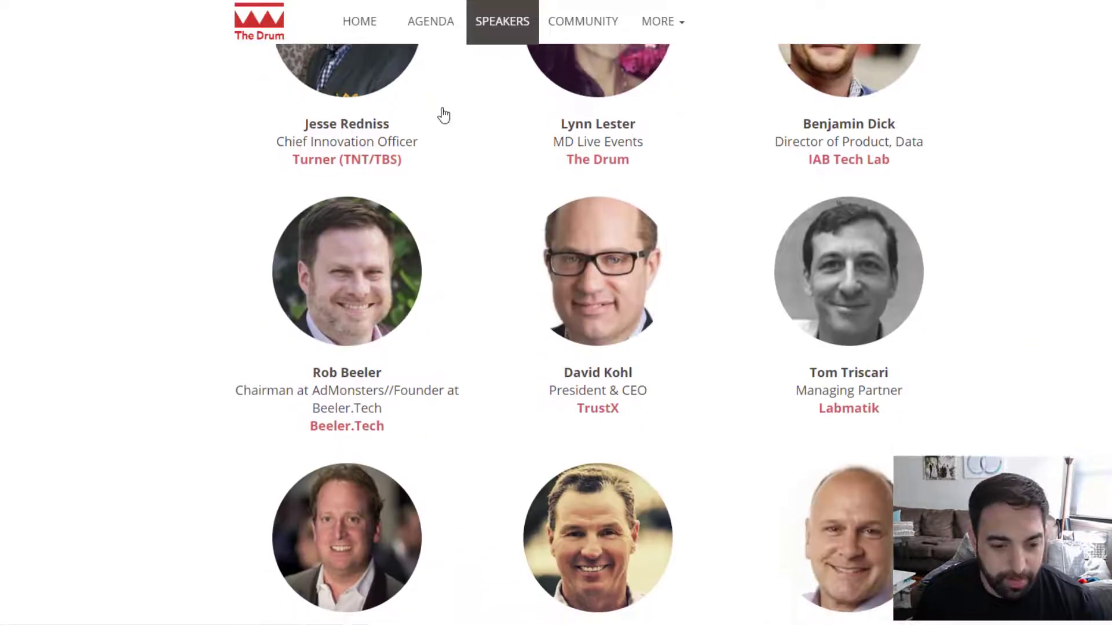
scroll(442, 116, down, 6)
scroll(442, 116, down, 10)
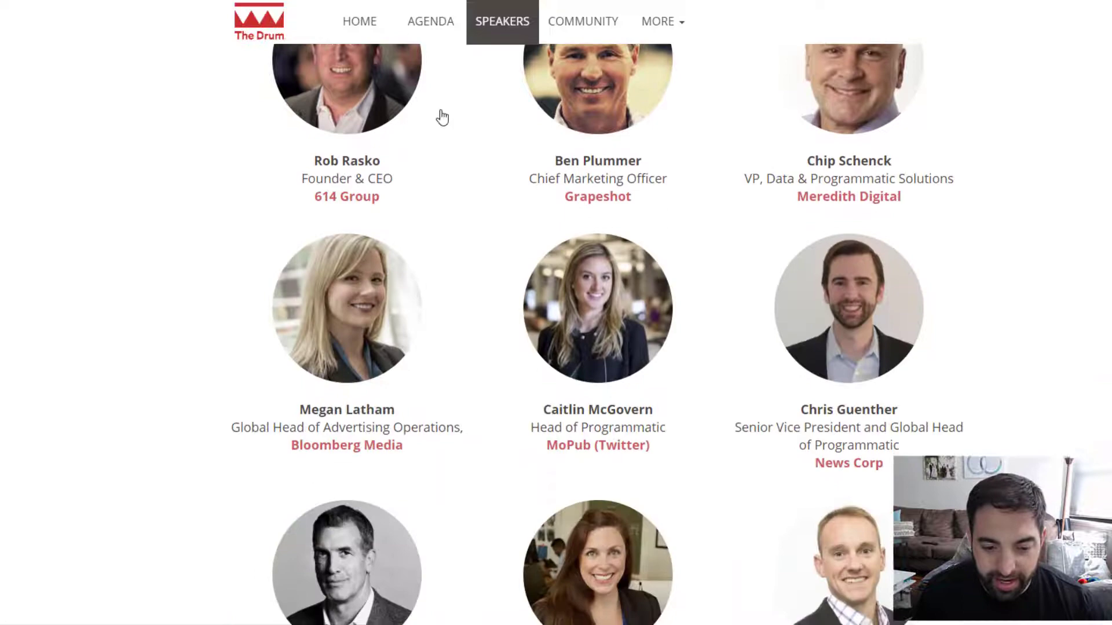
scroll(443, 116, up, 7)
scroll(443, 114, up, 7)
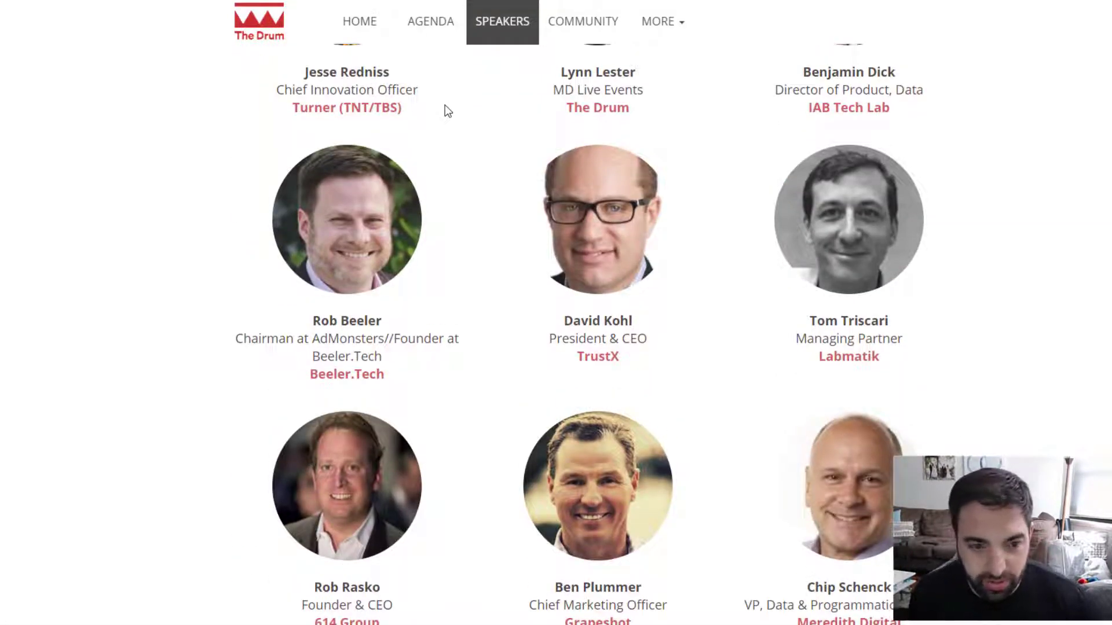
scroll(446, 108, up, 8)
scroll(386, 60, up, 2)
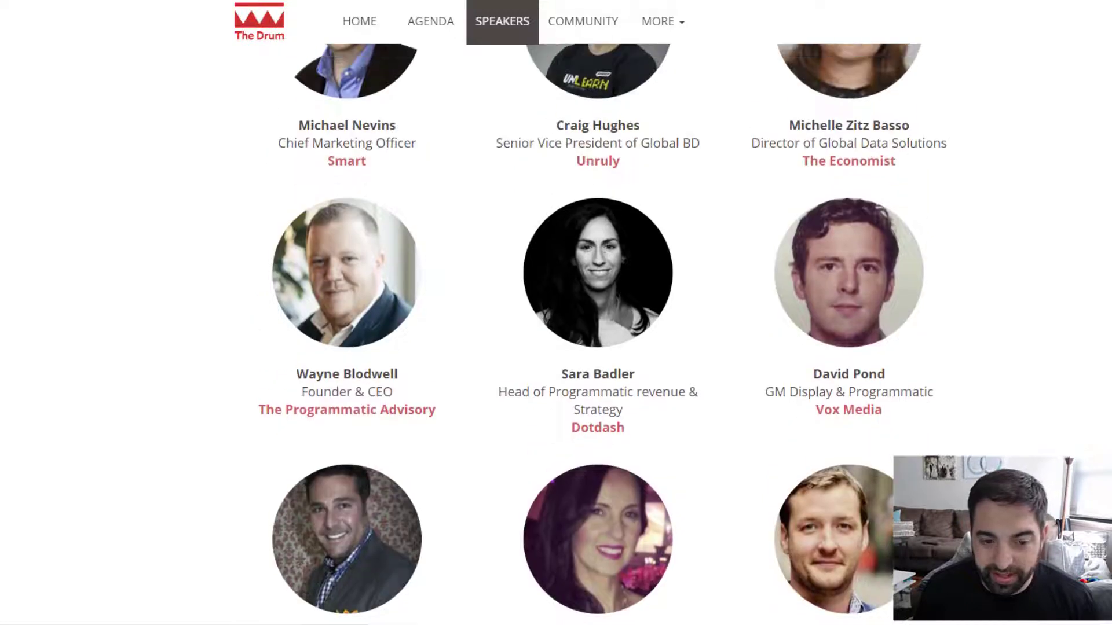
scroll(377, 60, up, 2)
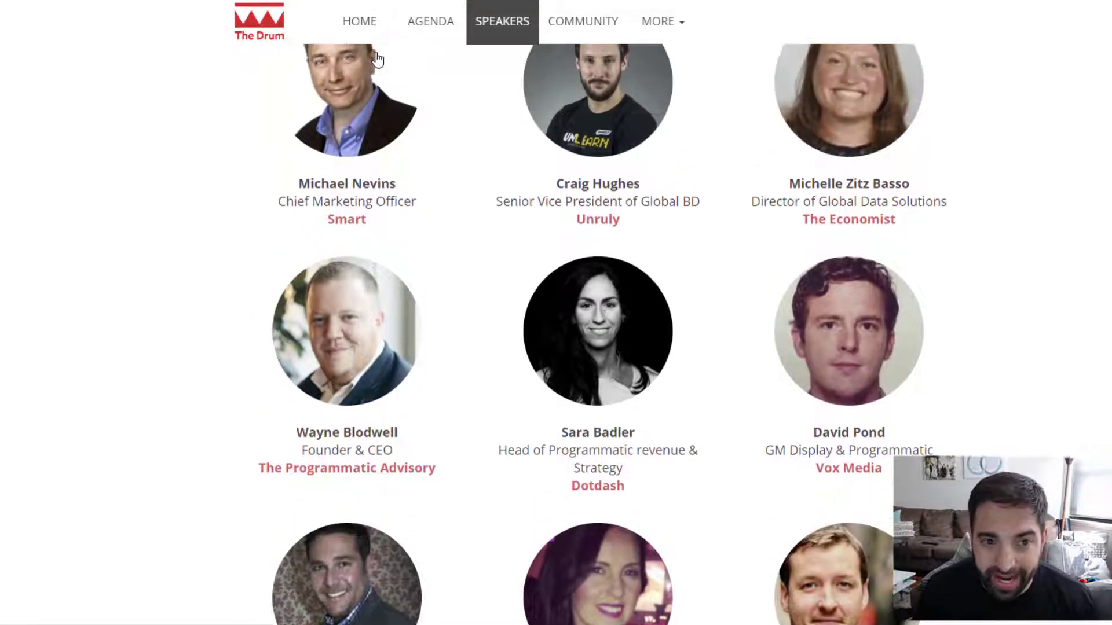
scroll(377, 60, up, 1)
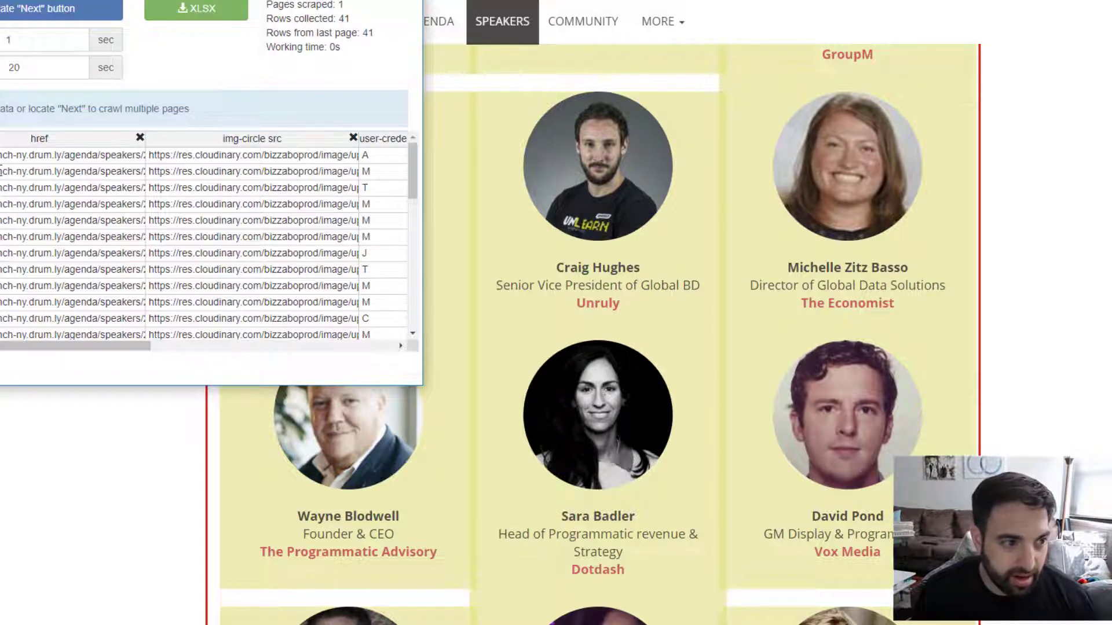
- Select the atom-fullname, title and company columns across all 41 scraped speaker rows
drag(5, 346, 249, 335)
drag(315, 328, 144, 332)
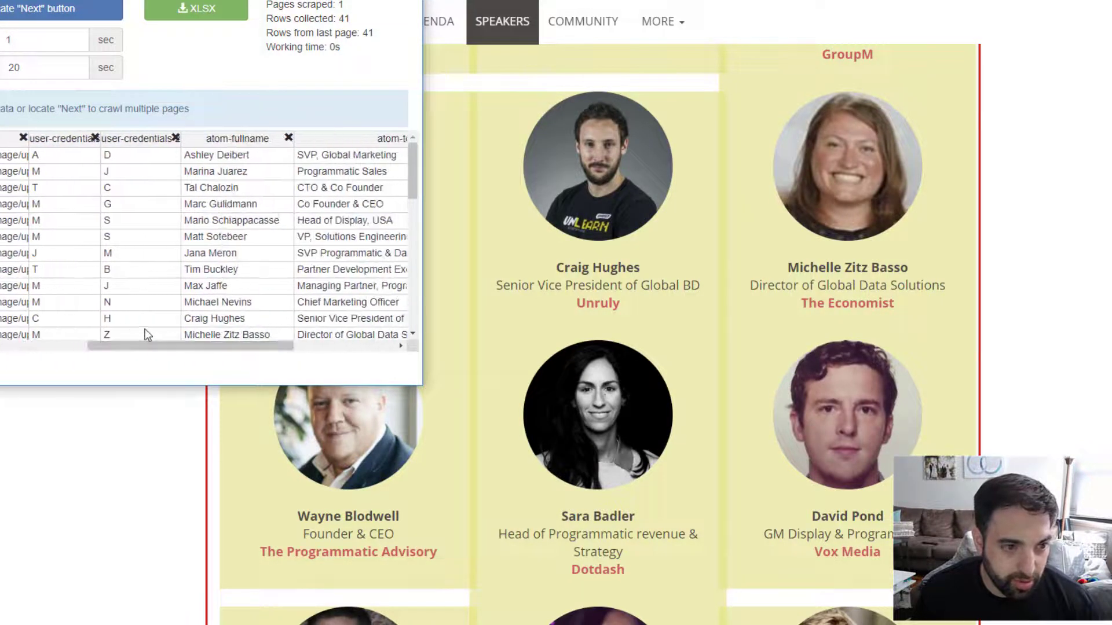
drag(202, 156, 321, 157)
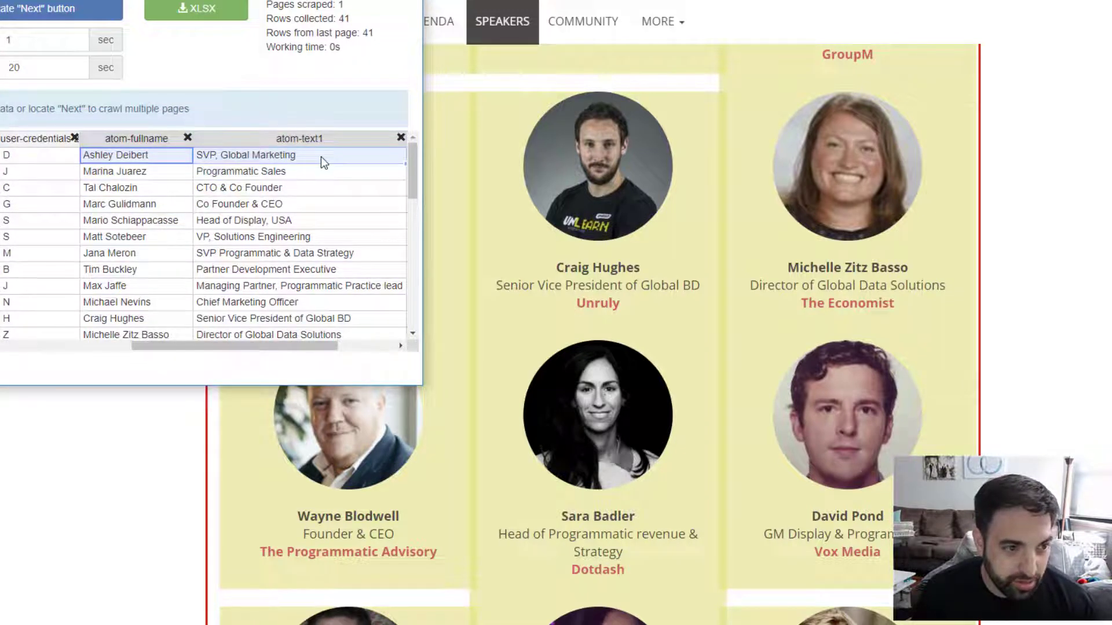
drag(414, 160, 359, 343)
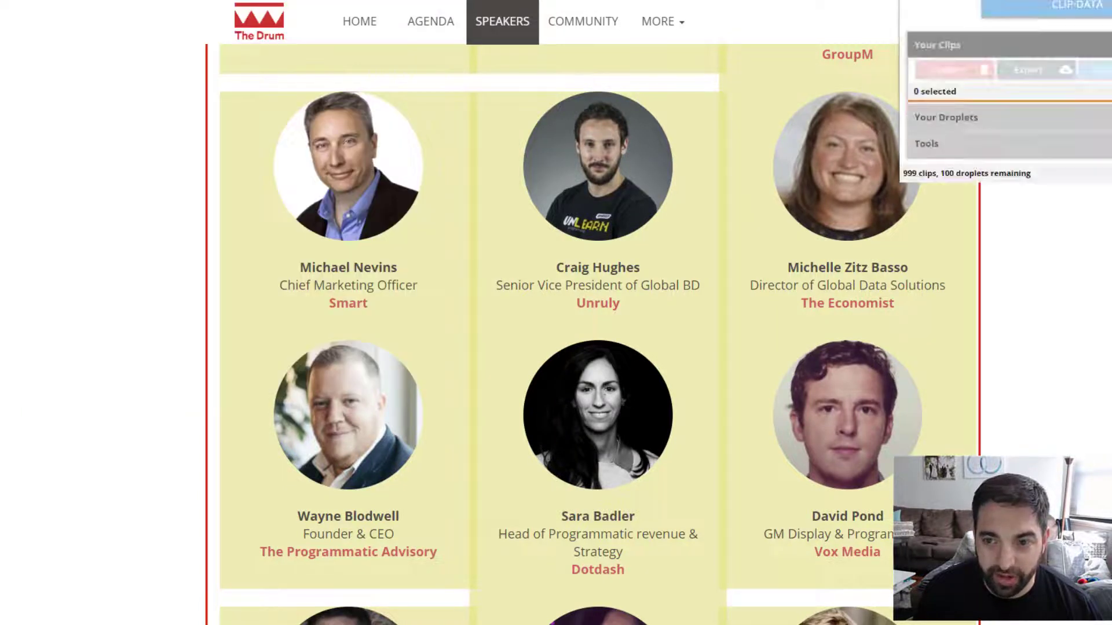
- Start a bulk import of records and paste the copied speaker rows from the clipboard
click(1096, 11)
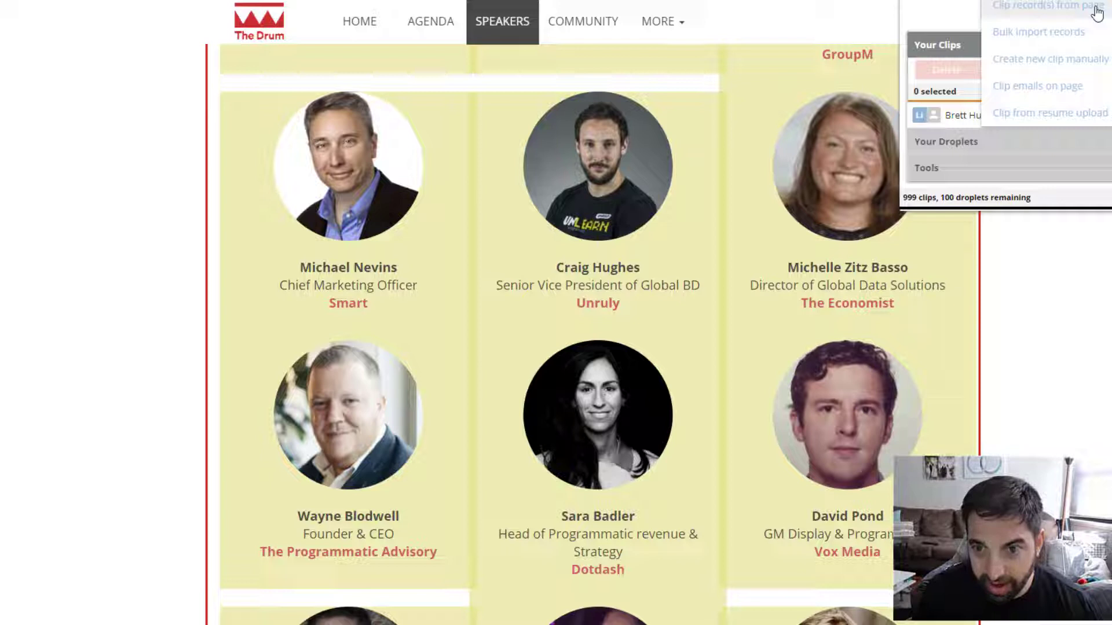
click(1075, 40)
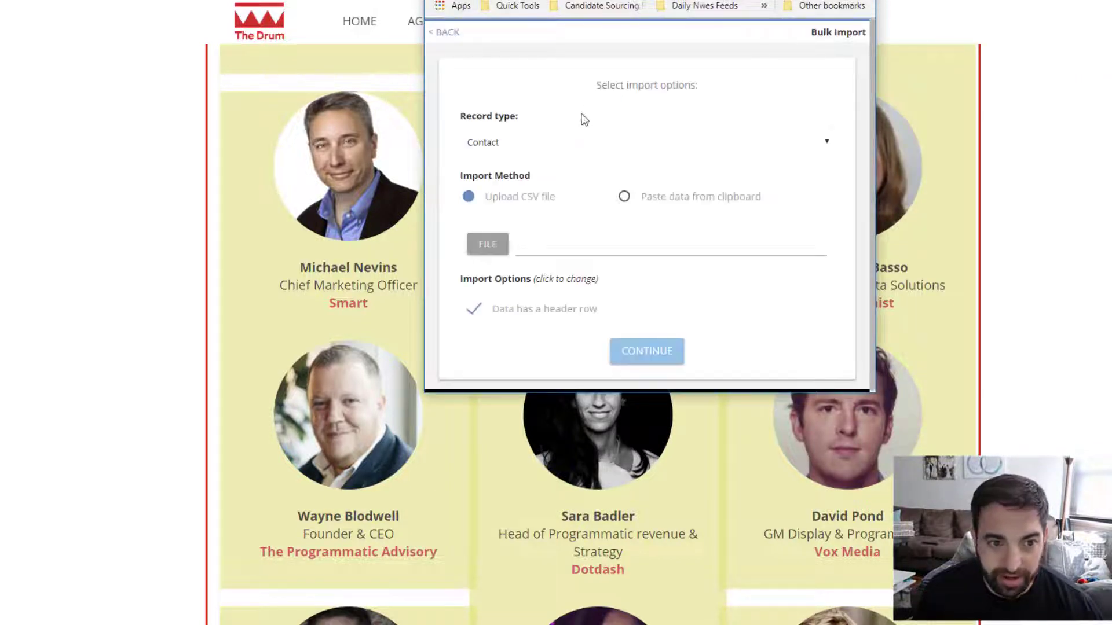
click(624, 197)
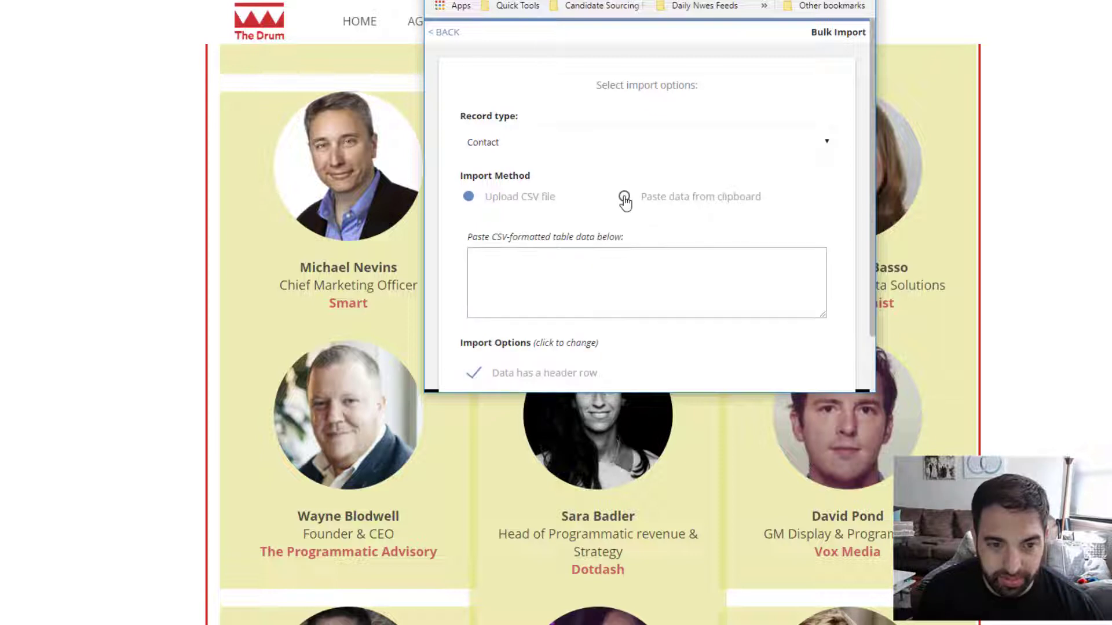
click(553, 258)
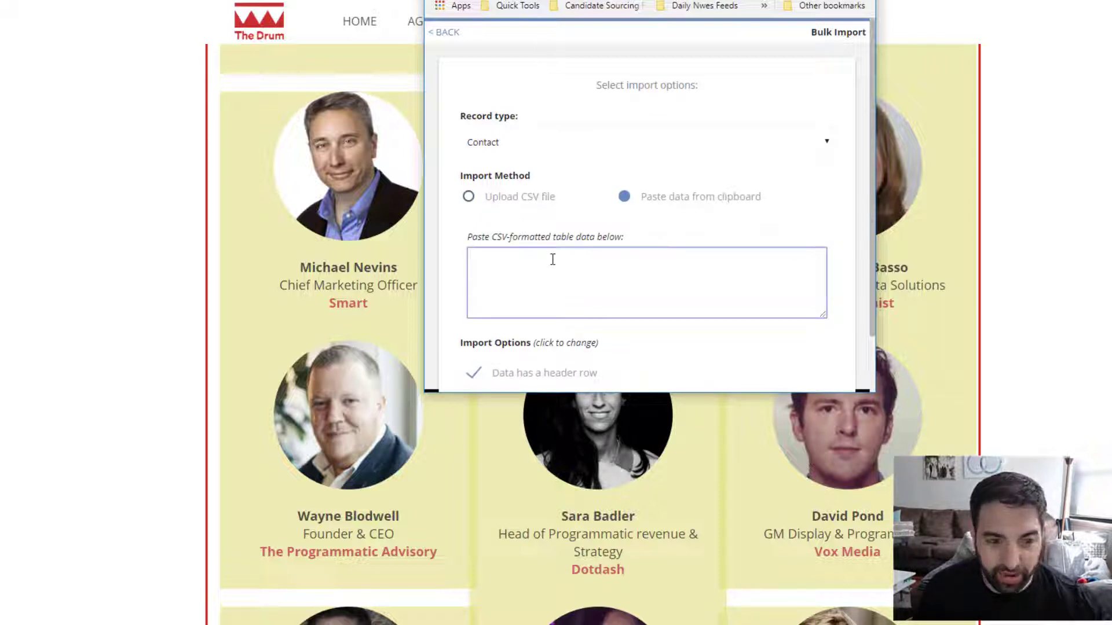
key(ctrl+v)
- Mark the pasted speaker data as having no header row and continue to mapping
scroll(550, 260, down, 1)
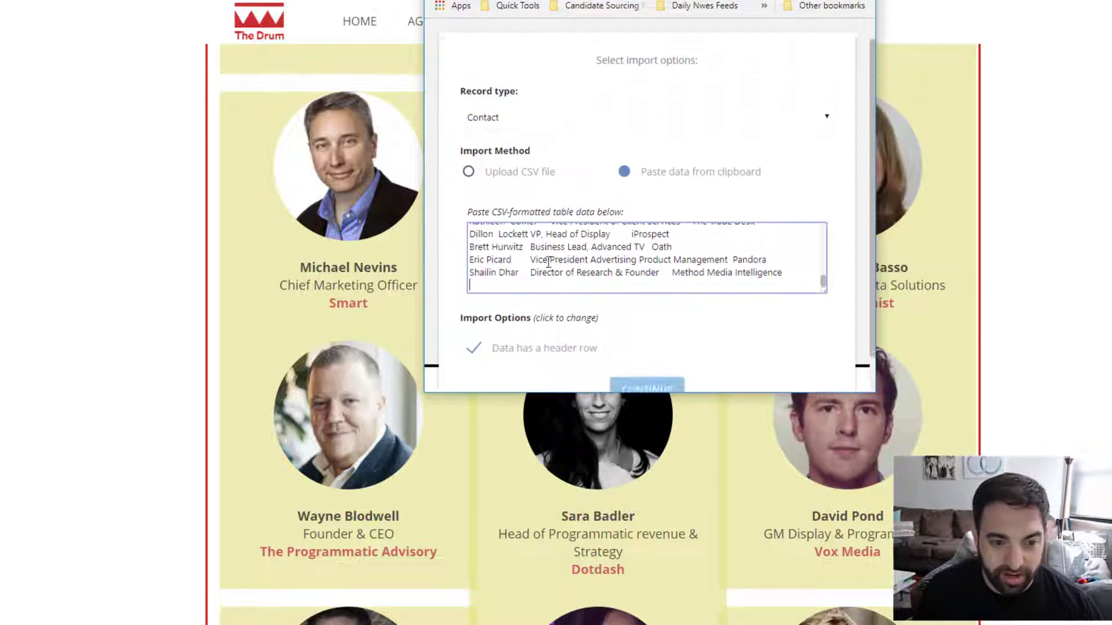
scroll(549, 261, up, 1)
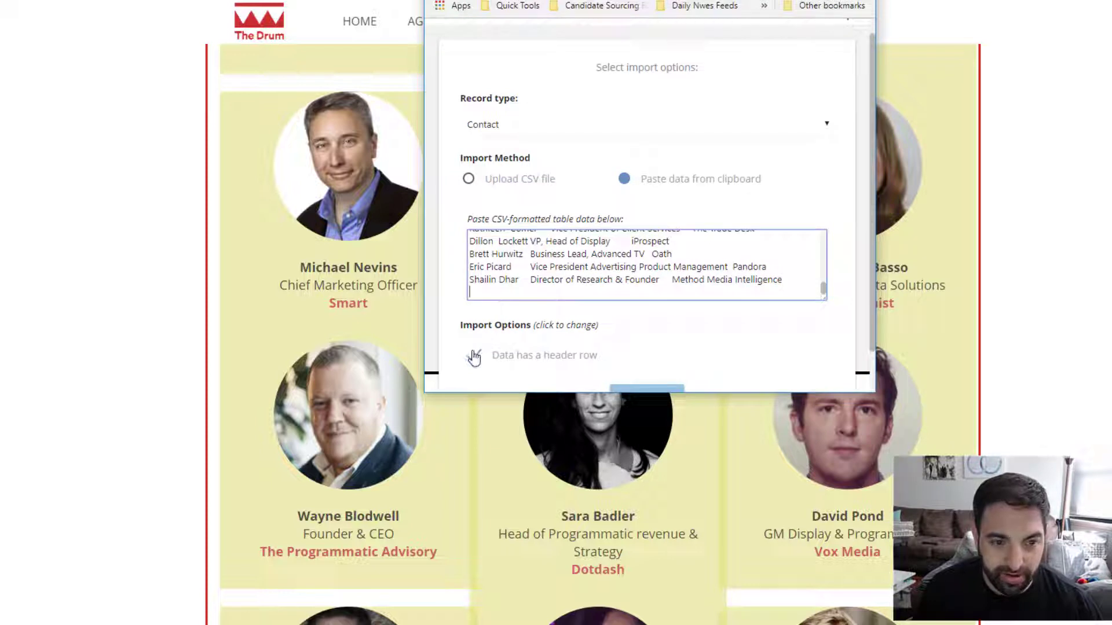
scroll(527, 284, up, 10)
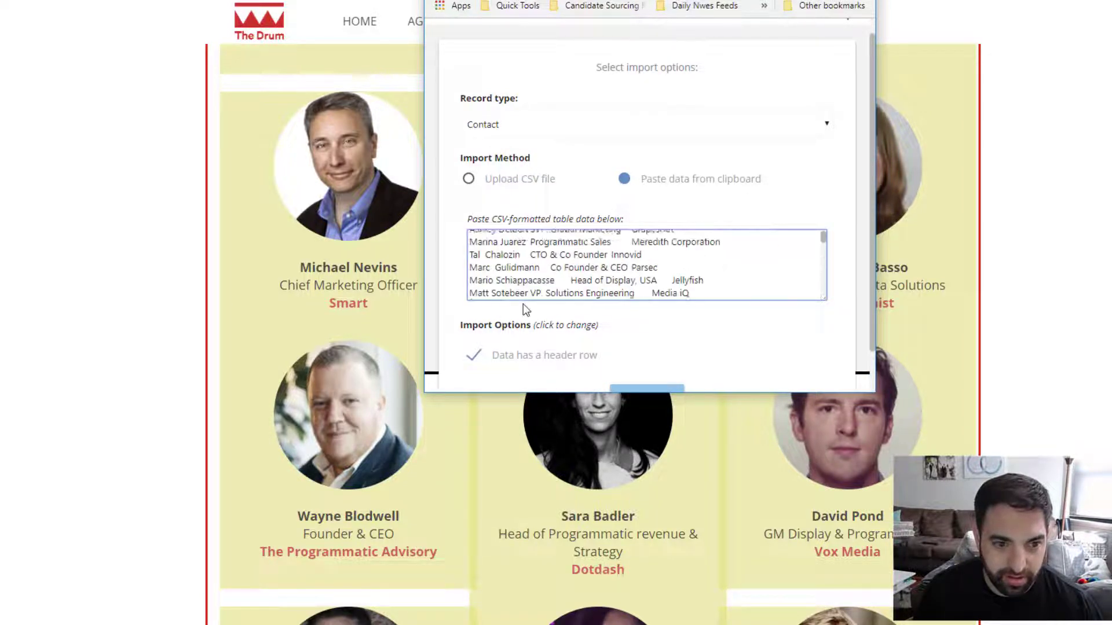
scroll(521, 309, up, 1)
scroll(515, 308, down, 2)
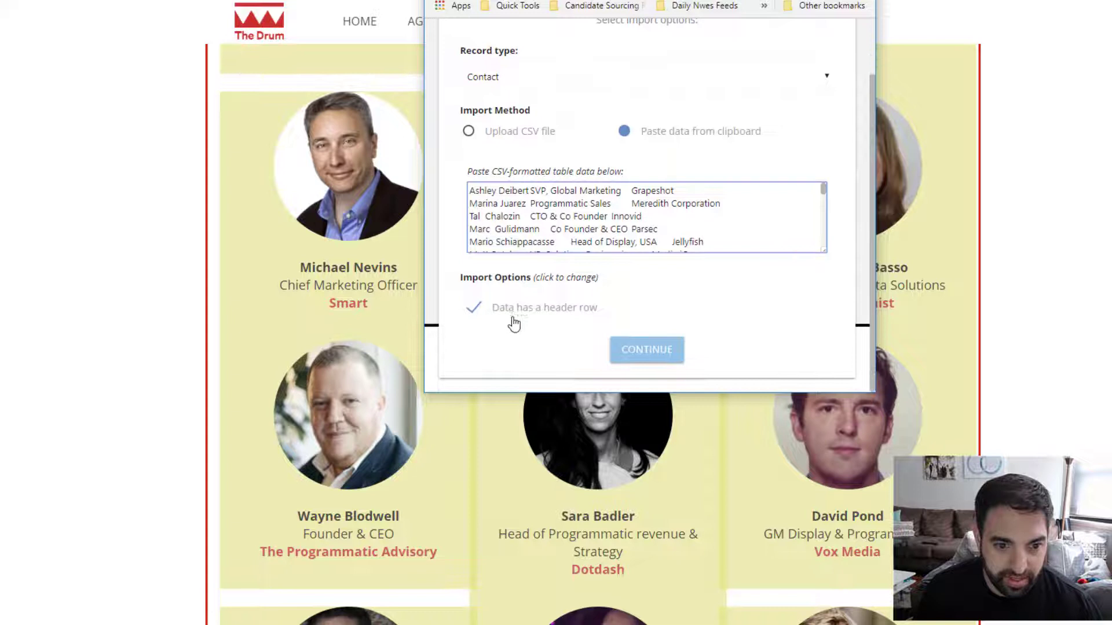
click(473, 307)
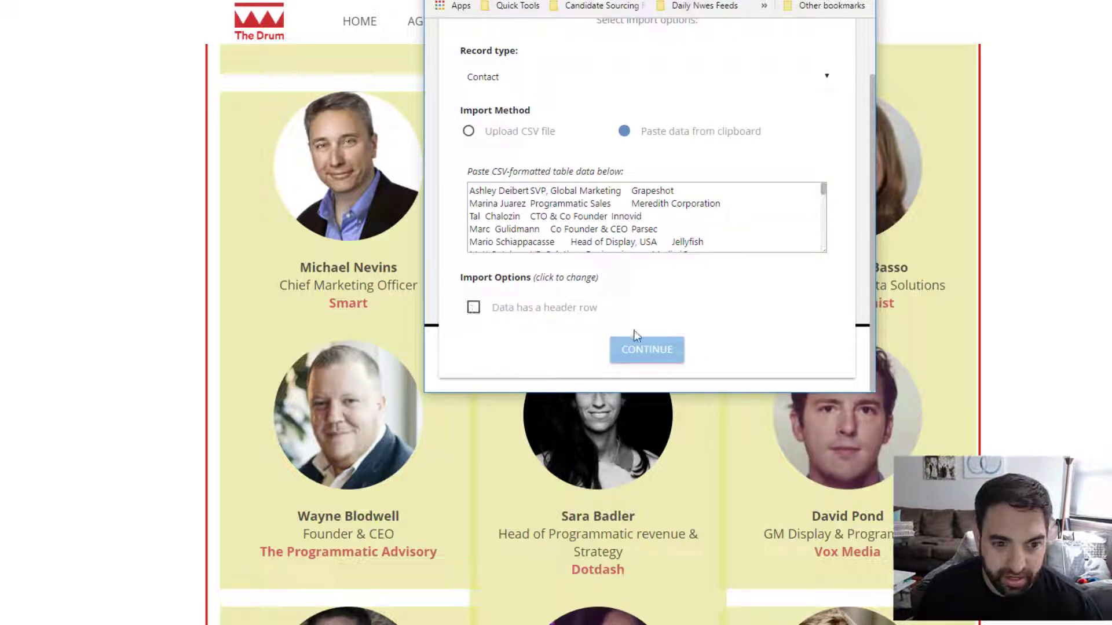
click(640, 350)
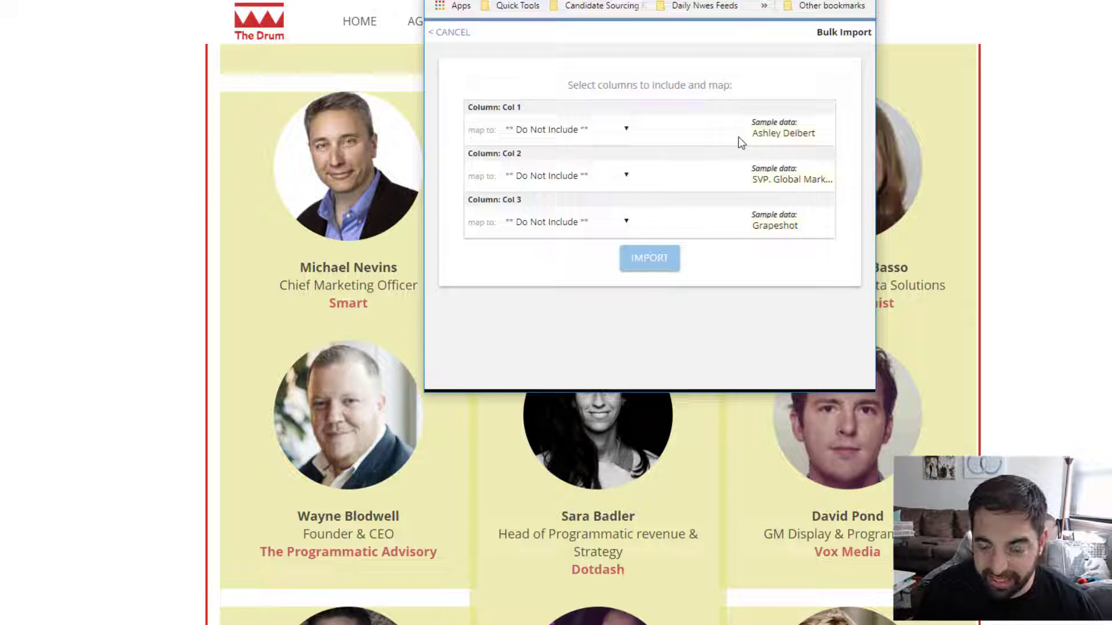
- Map Col 1 to Full Name, Col 2 to Title and Col 3 to Company
click(586, 125)
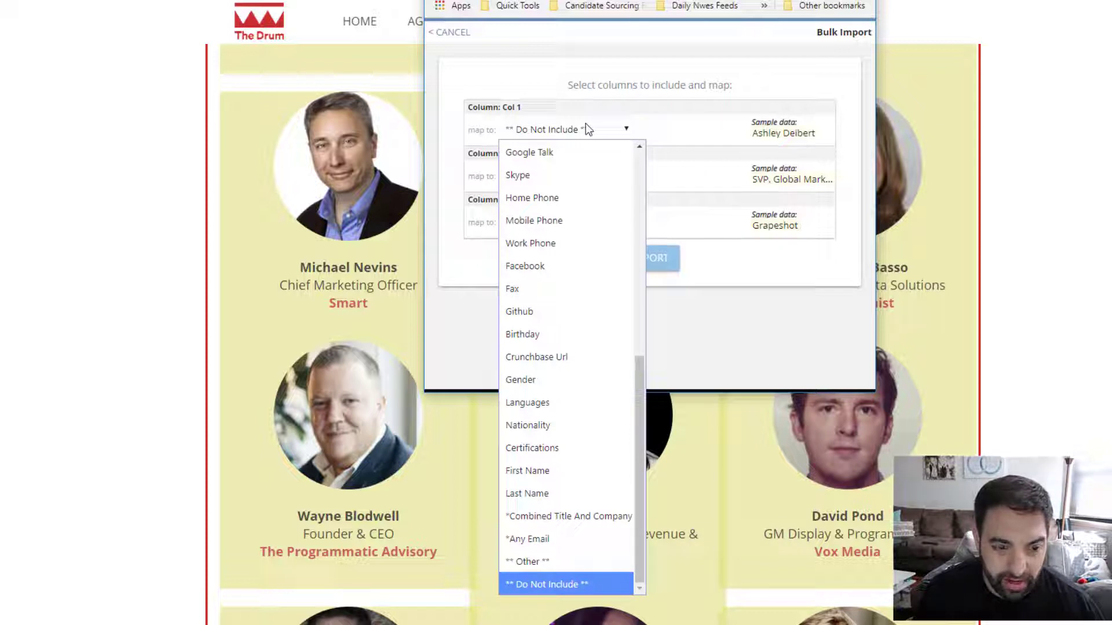
key(n)
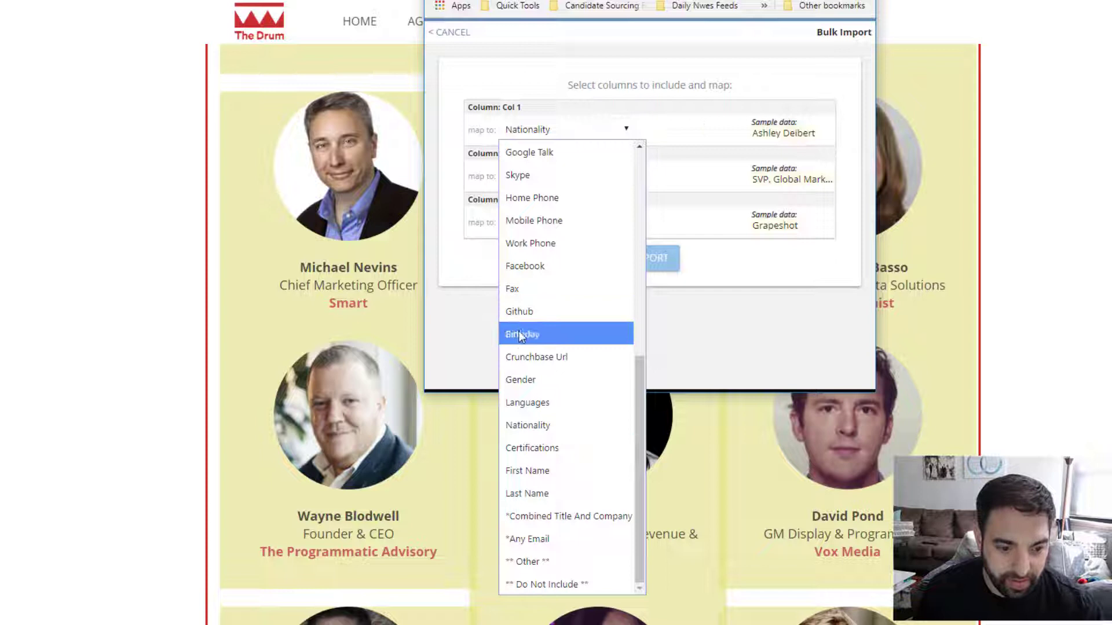
scroll(515, 356, up, 7)
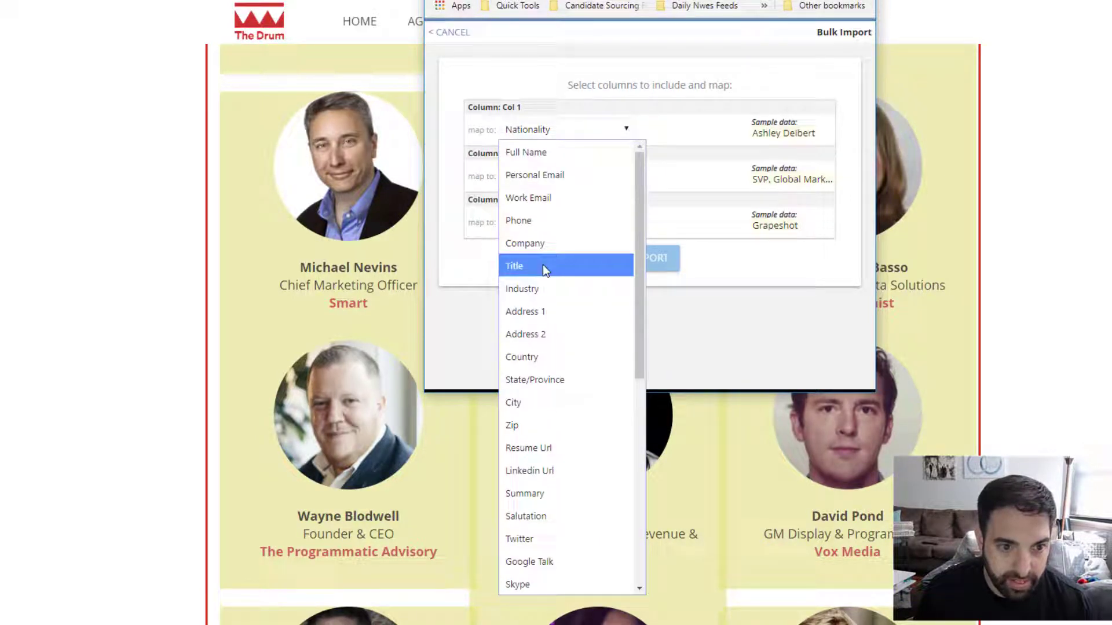
click(564, 153)
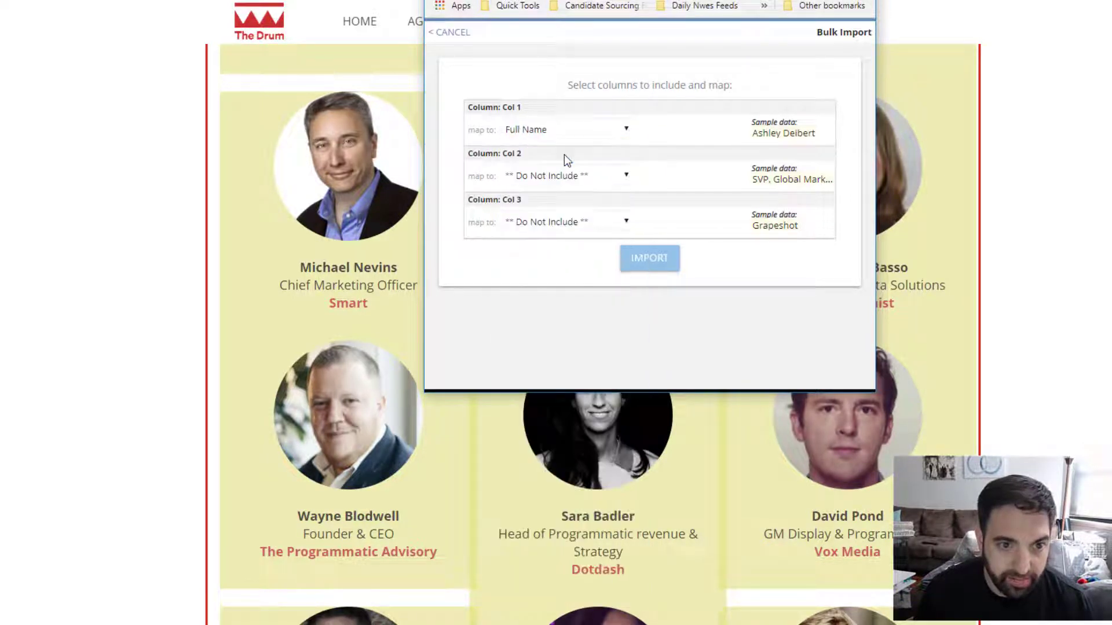
click(625, 175)
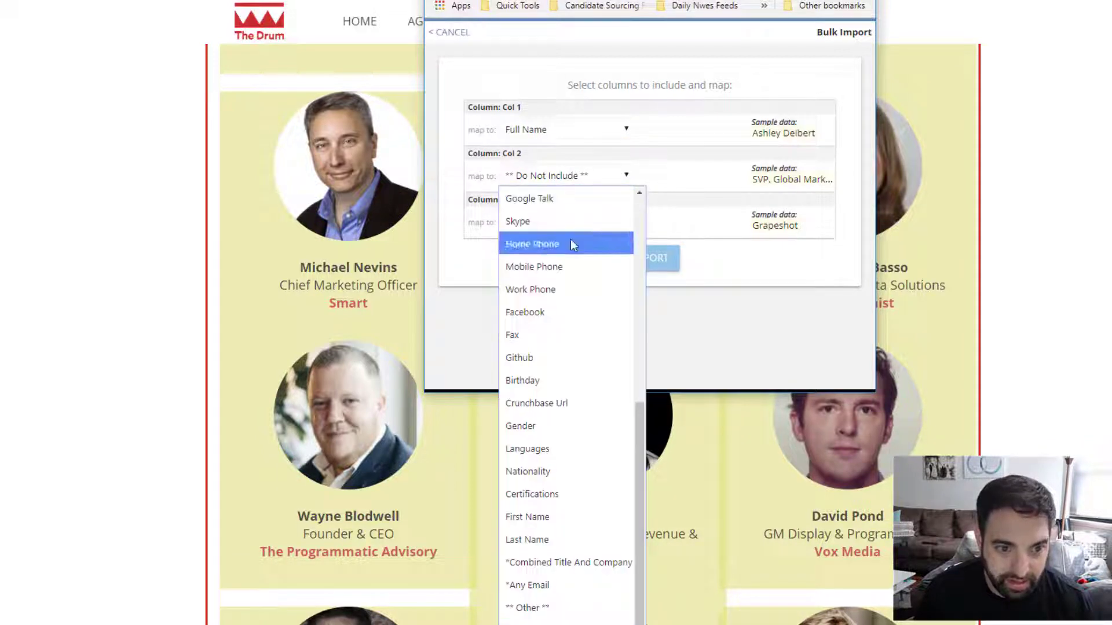
scroll(571, 239, up, 7)
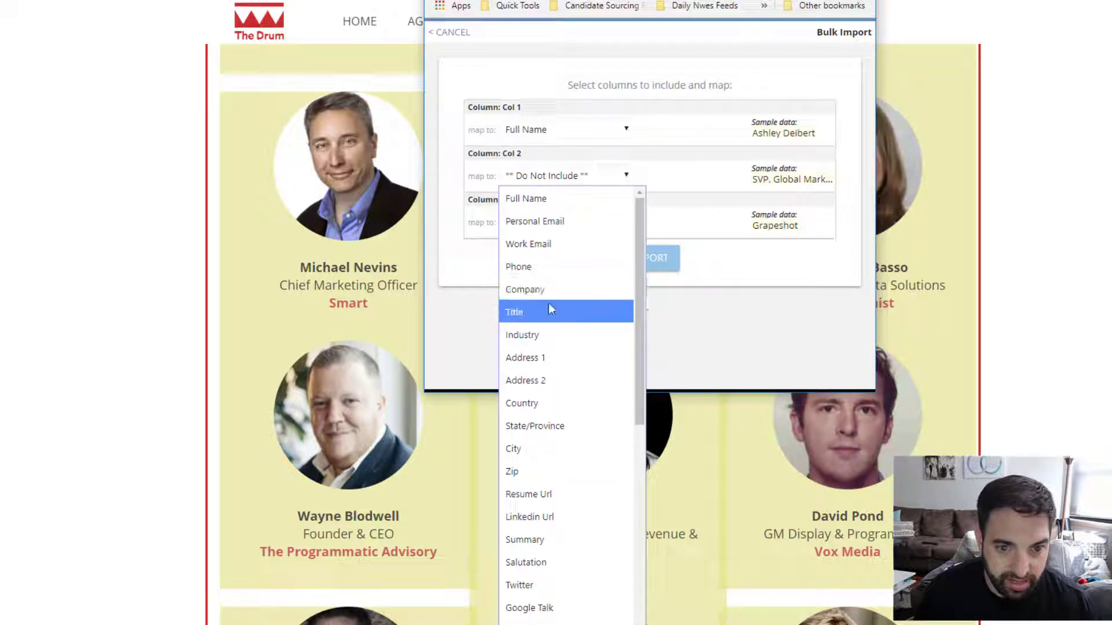
click(548, 306)
click(605, 224)
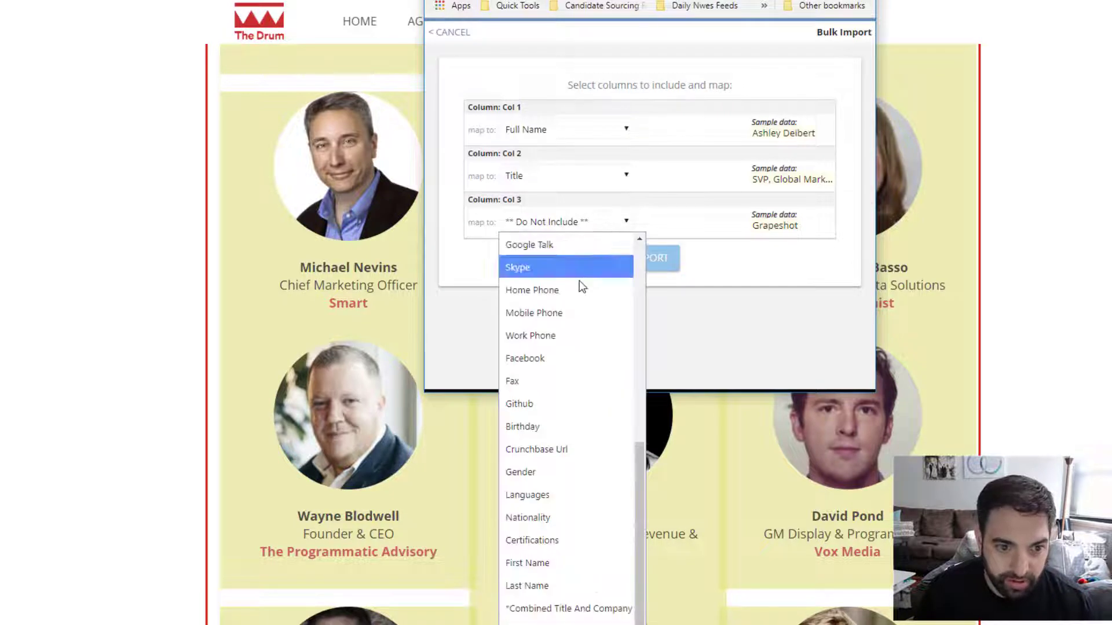
scroll(571, 283, up, 5)
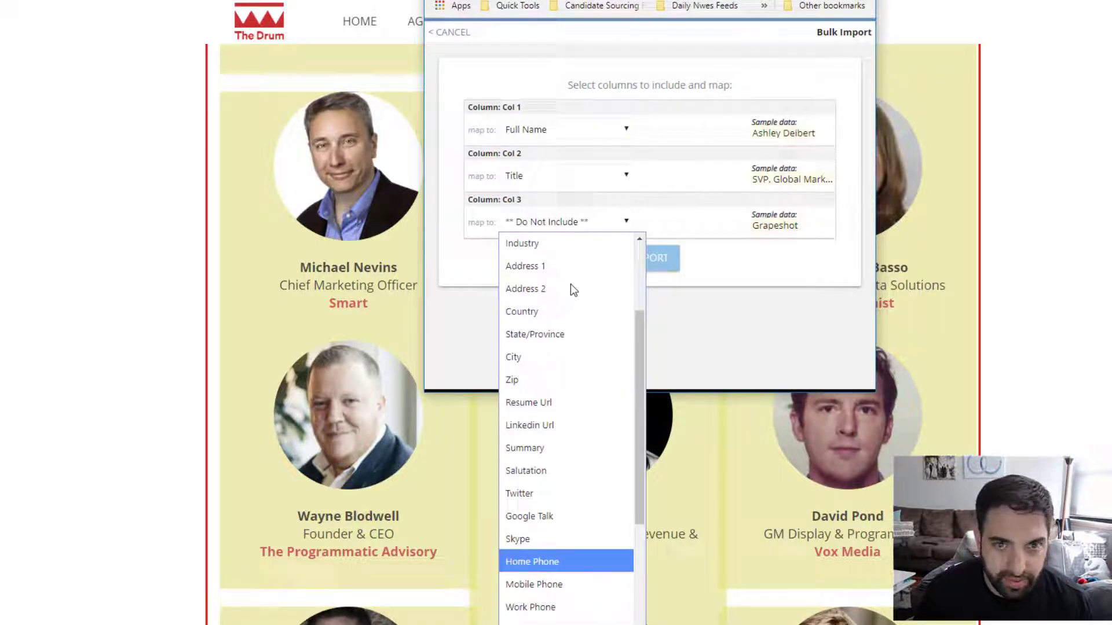
scroll(571, 283, up, 2)
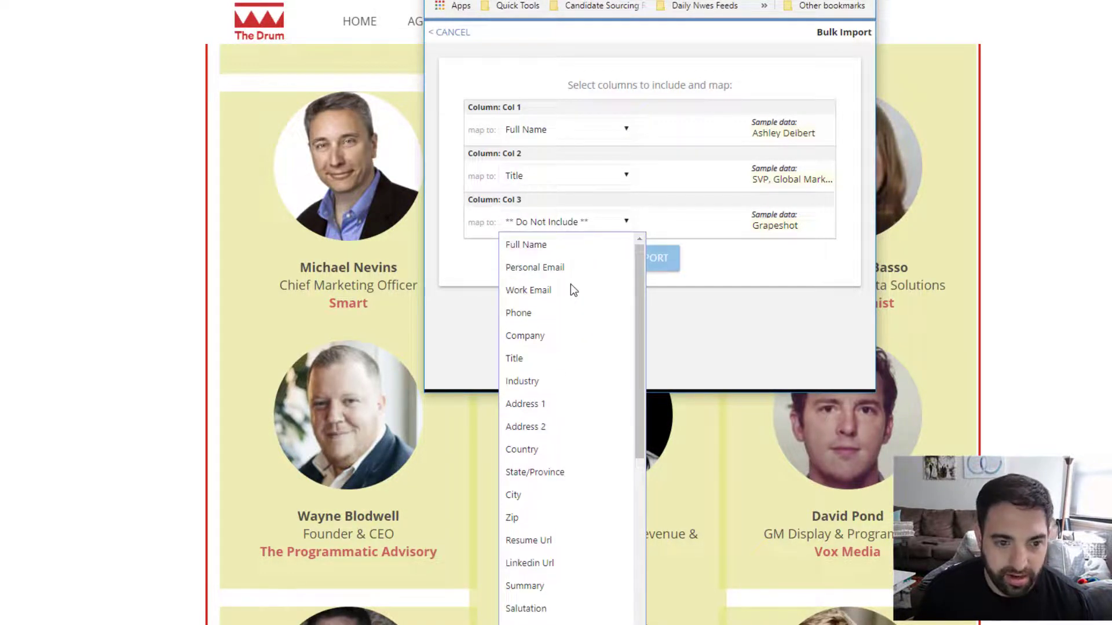
click(540, 334)
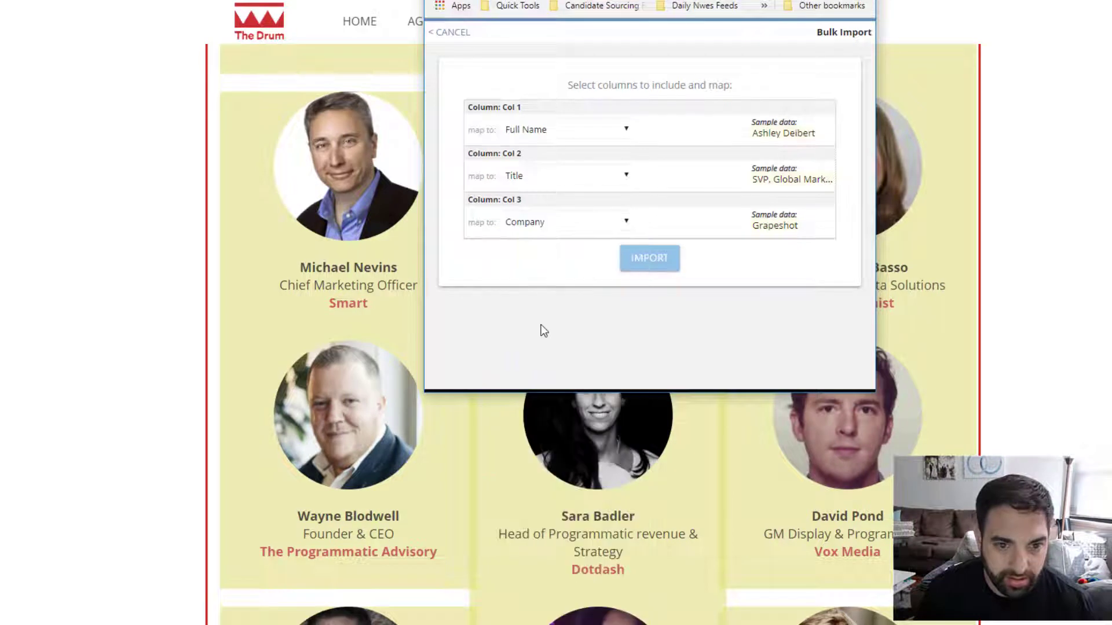
- Import the mapped speakers and scroll through the new contacts with their found e-mails
click(636, 267)
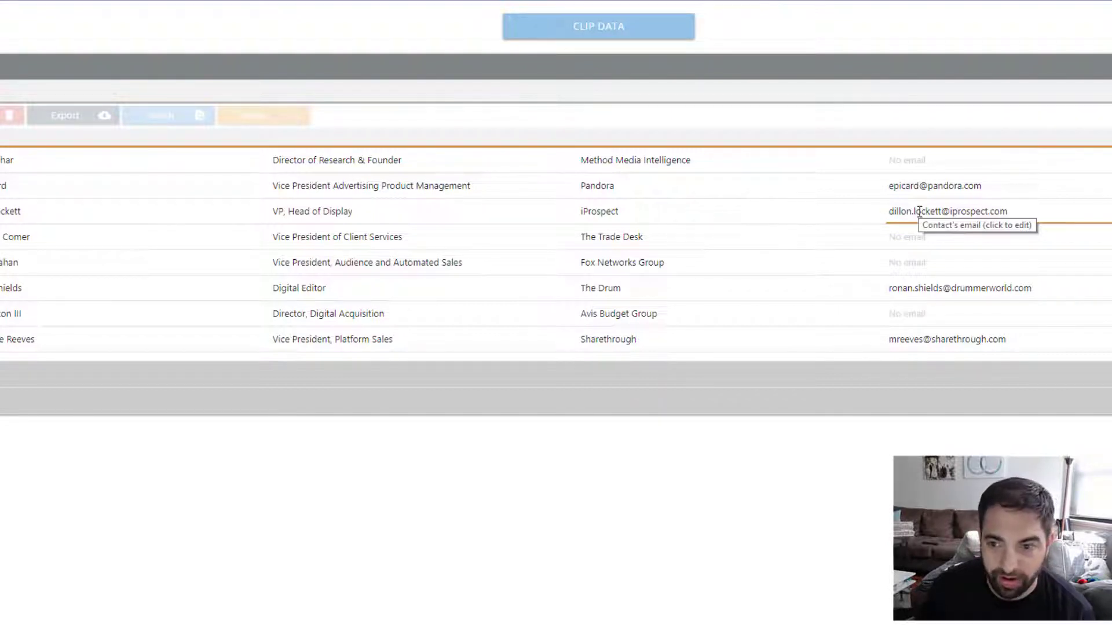
scroll(683, 355, down, 4)
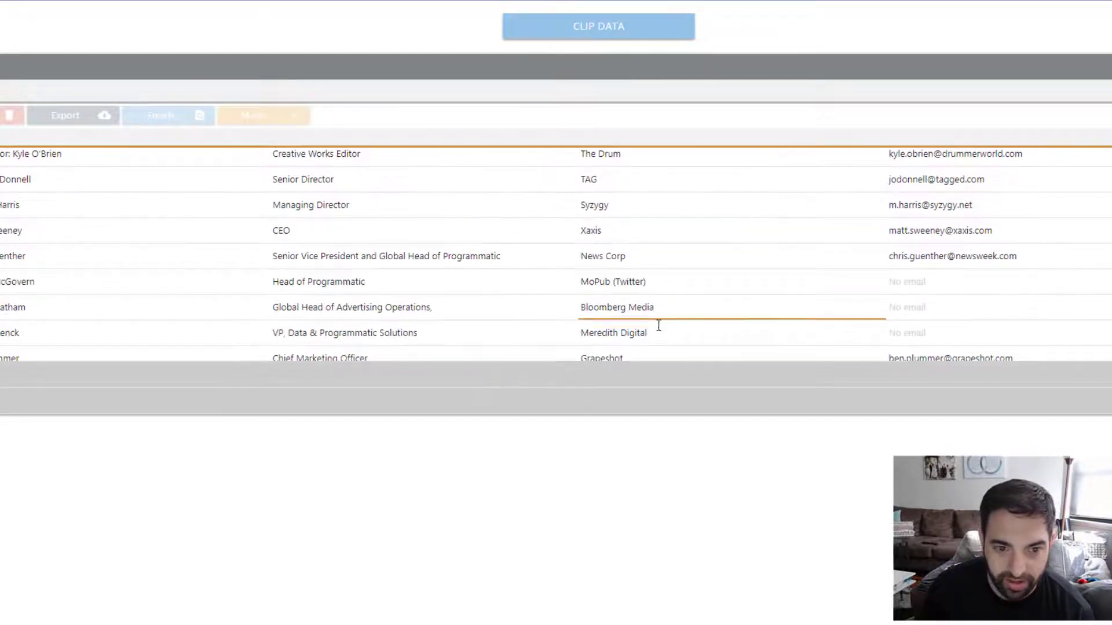
scroll(897, 265, down, 4)
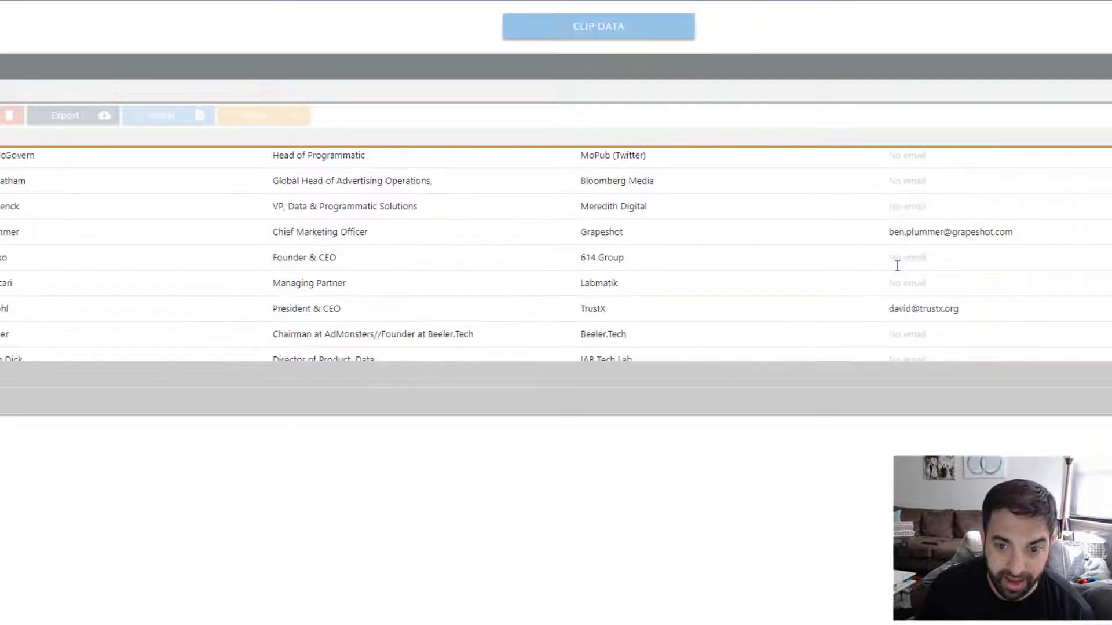
scroll(897, 265, down, 6)
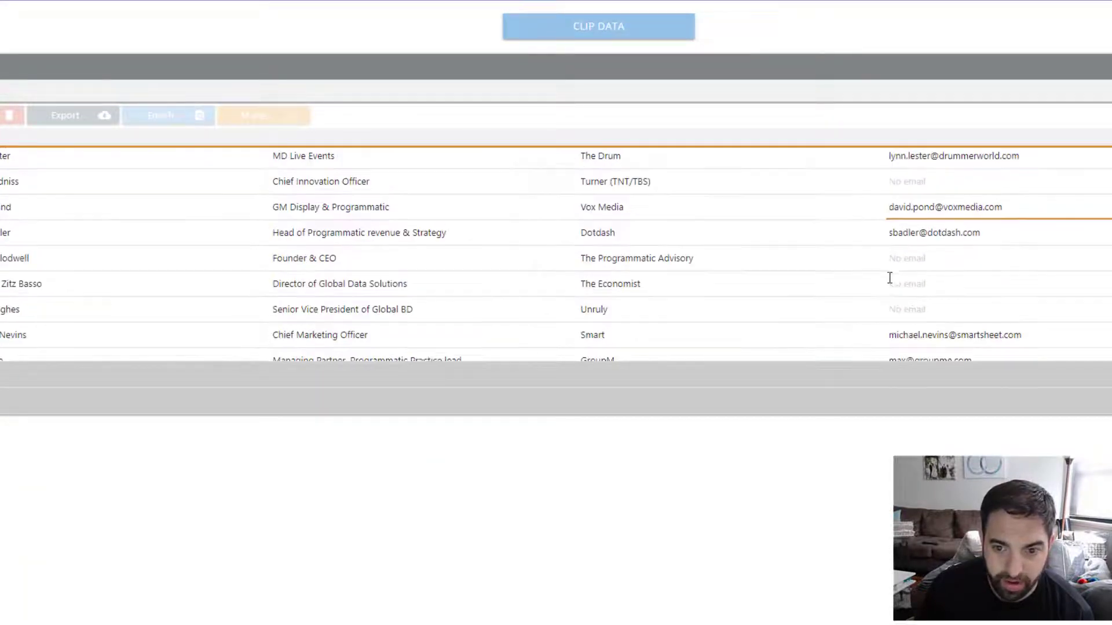
scroll(889, 278, down, 5)
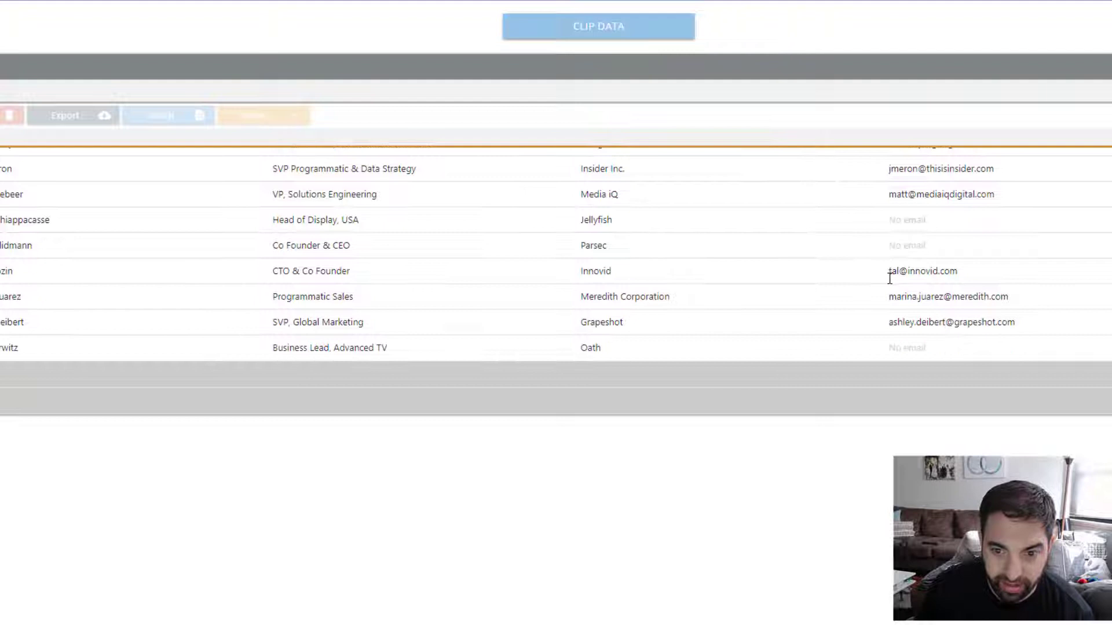
scroll(892, 290, up, 10)
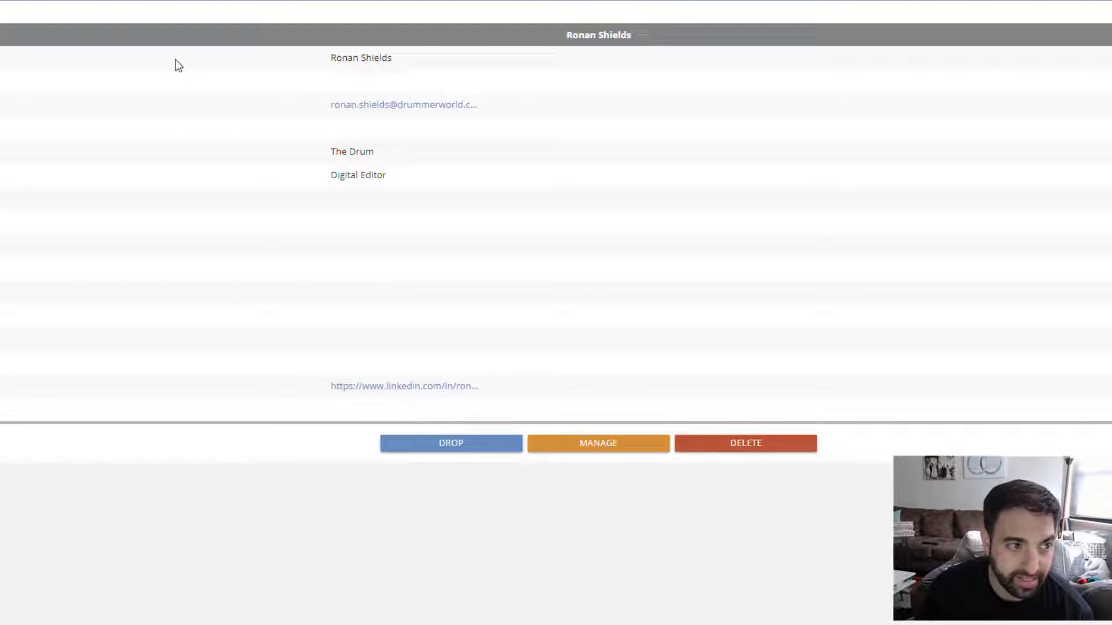
- Return to the contact list and open the Sharethrough VP, Platform Sales record
click(9, 36)
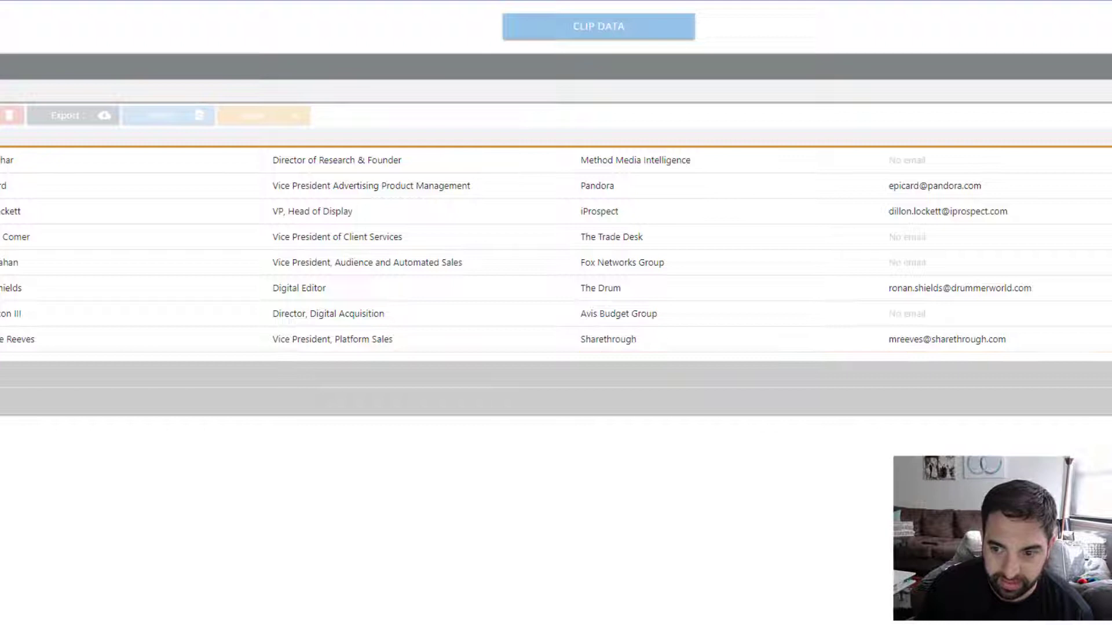
click(21, 339)
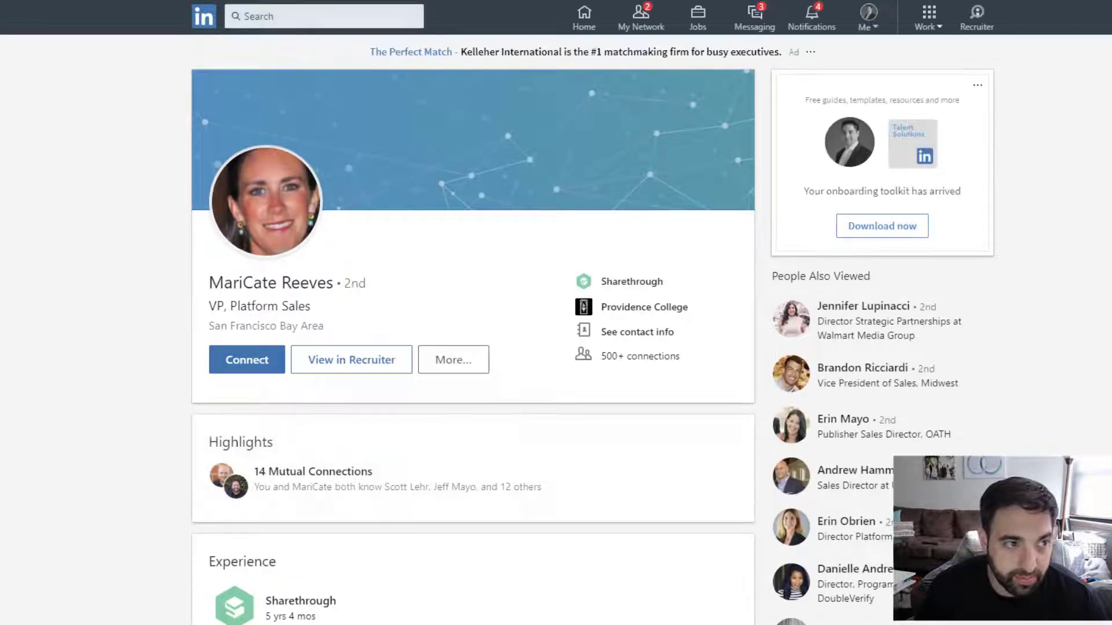
- Check her CRM record, then clip her LinkedIn profile into ZapInfo
key(ctrl+w)
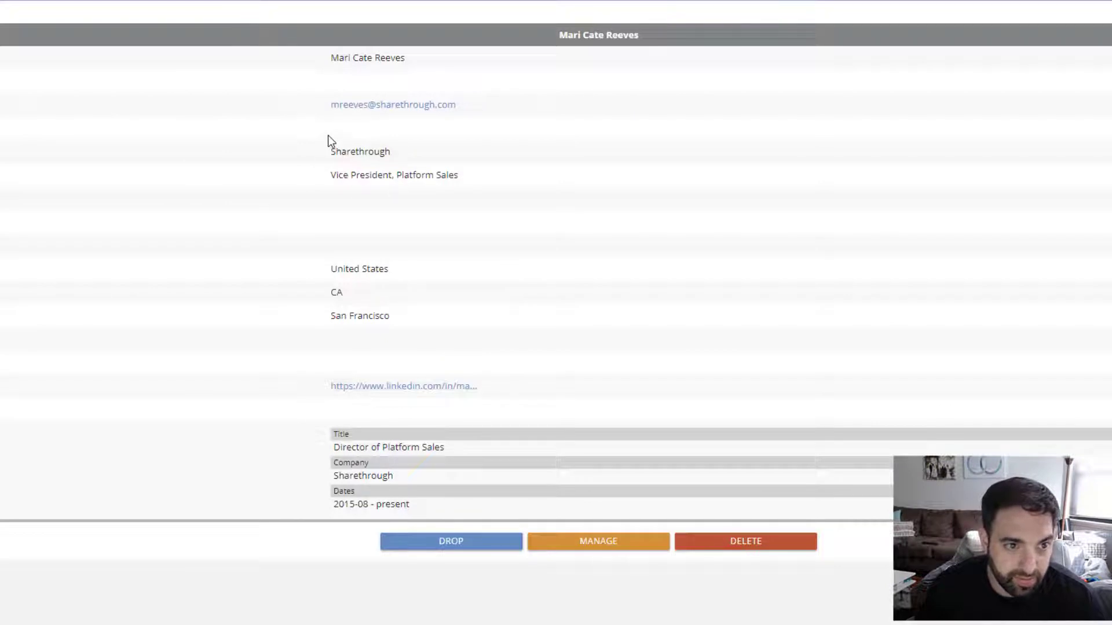
key(ctrl+shift+t)
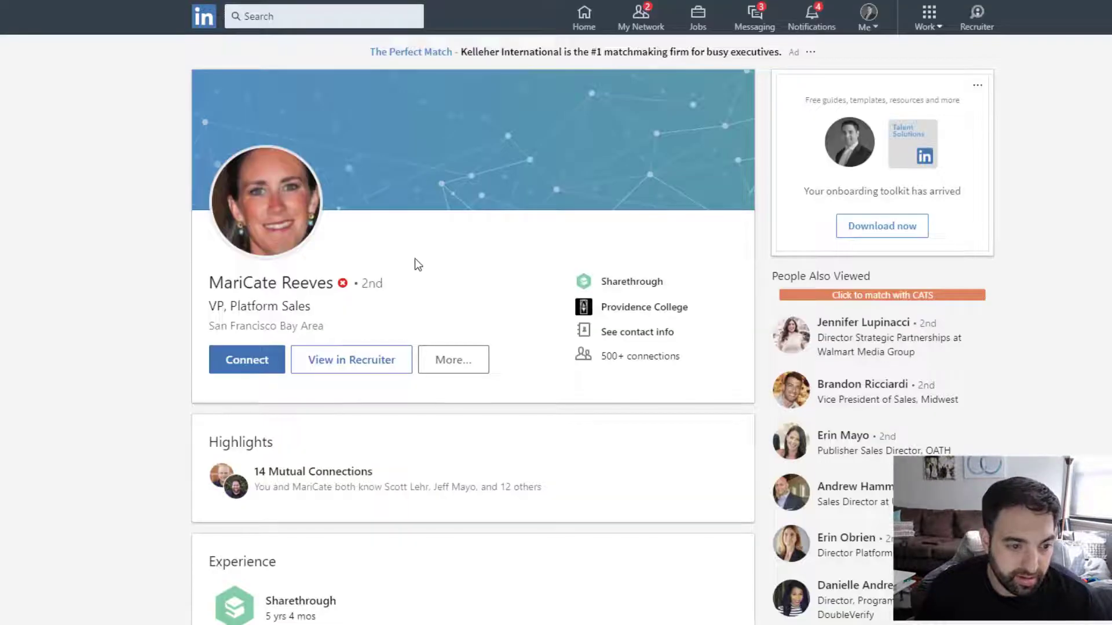
scroll(415, 258, down, 2)
scroll(367, 418, up, 2)
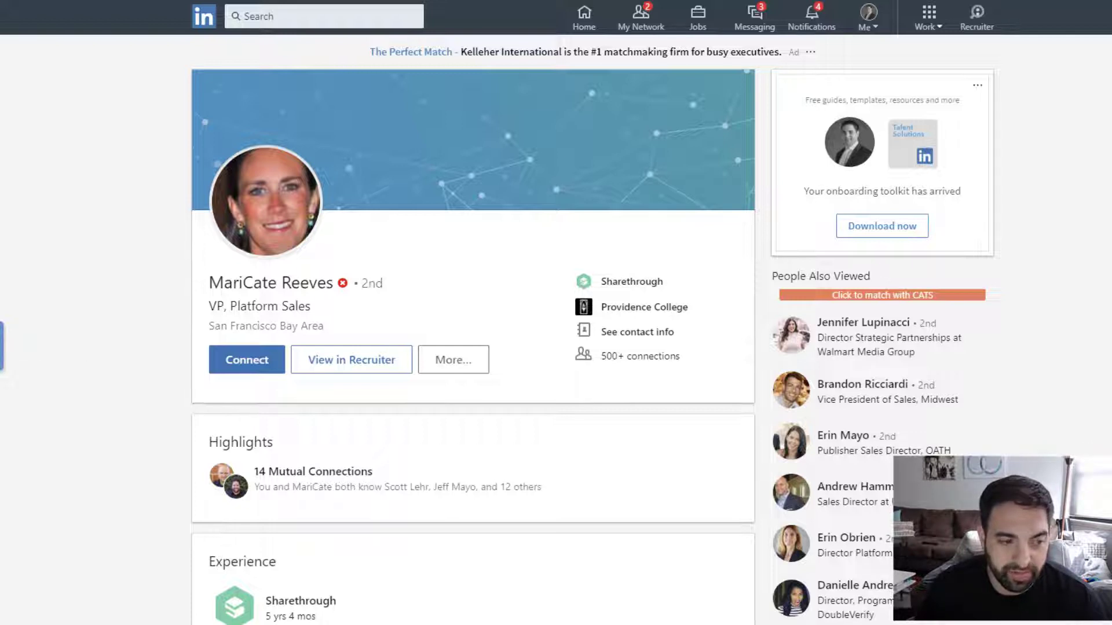
click(3, 347)
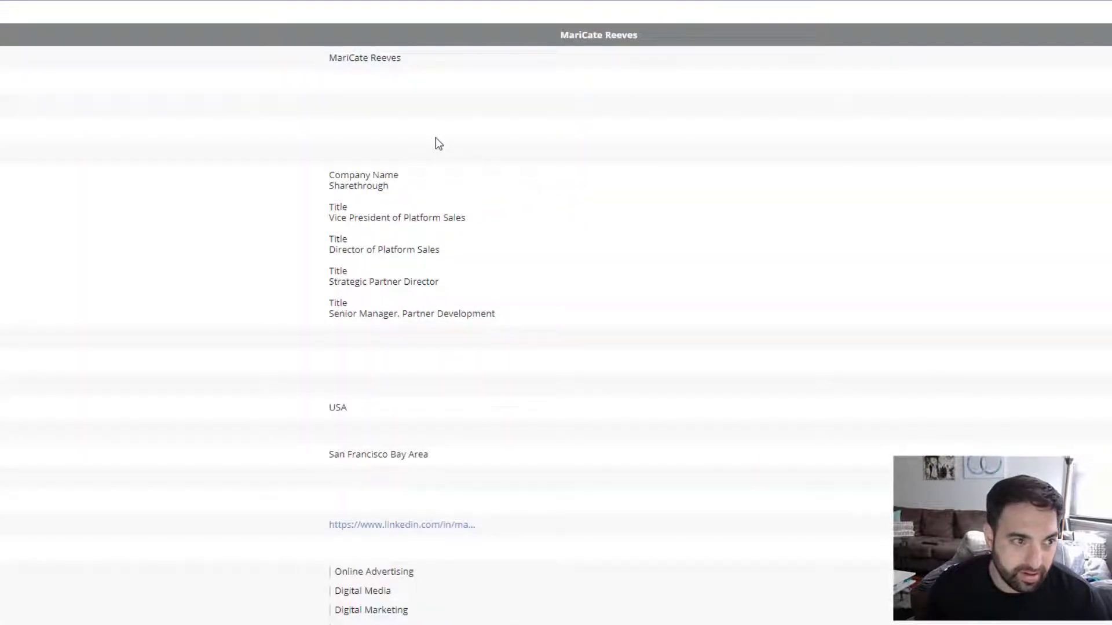
- Scroll through the clipped profile's work history and education
scroll(428, 141, down, 1)
scroll(431, 156, up, 1)
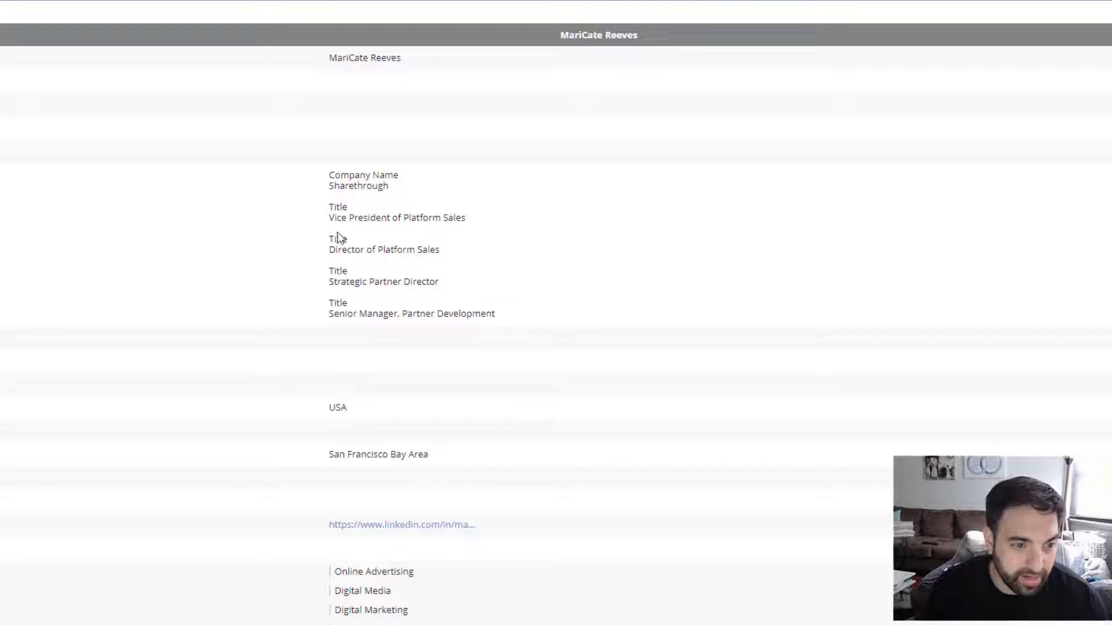
scroll(350, 313, down, 2)
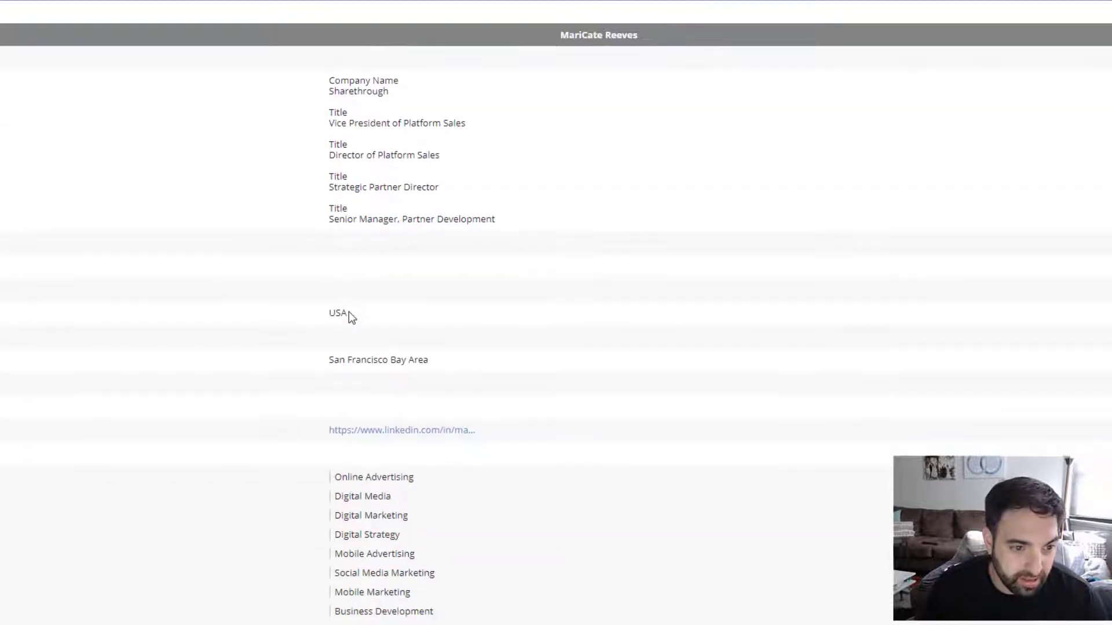
scroll(350, 317, down, 3)
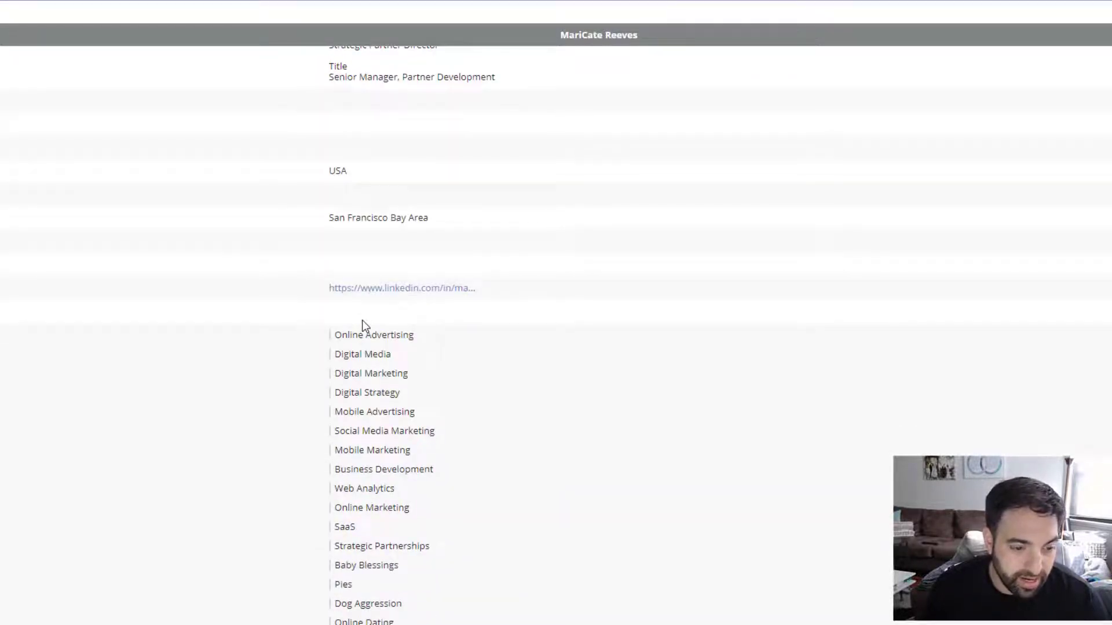
scroll(362, 323, down, 5)
scroll(388, 319, down, 4)
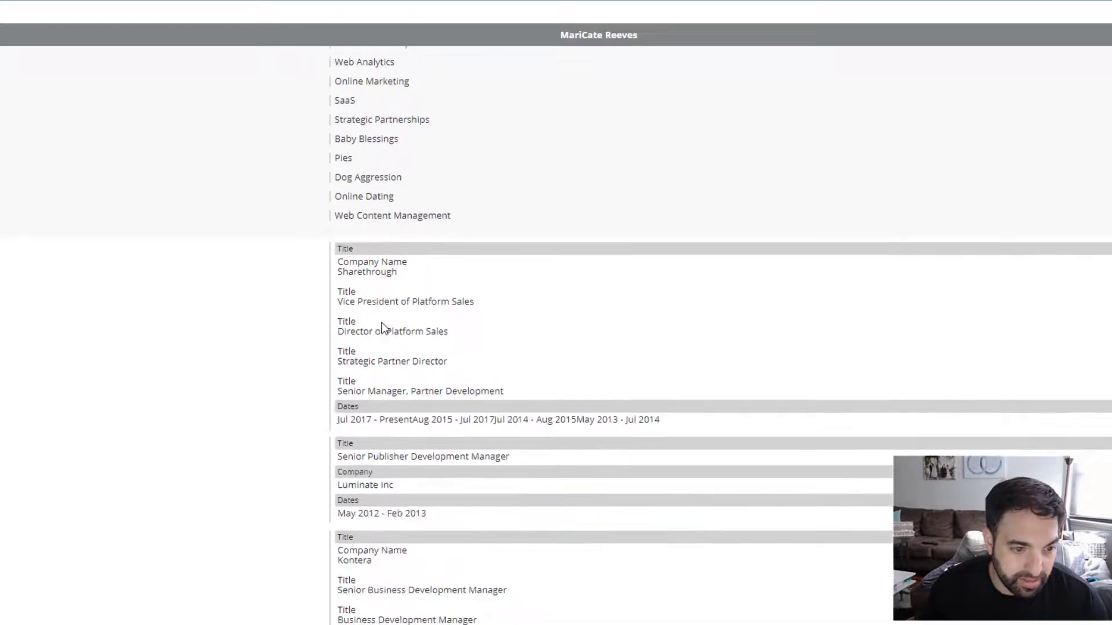
scroll(374, 343, down, 4)
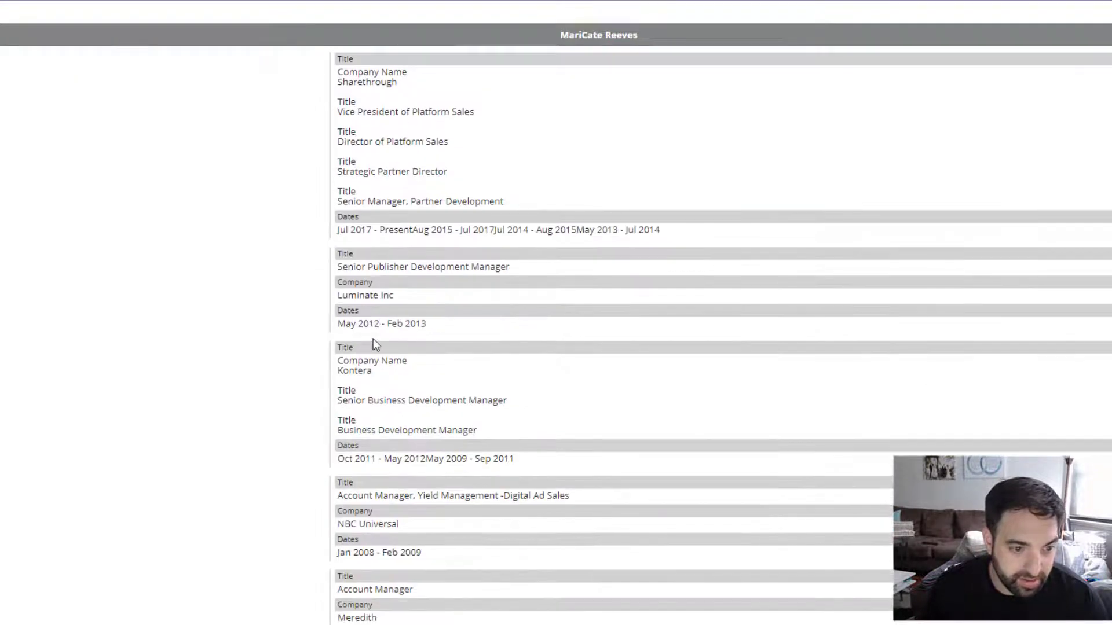
scroll(373, 340, down, 5)
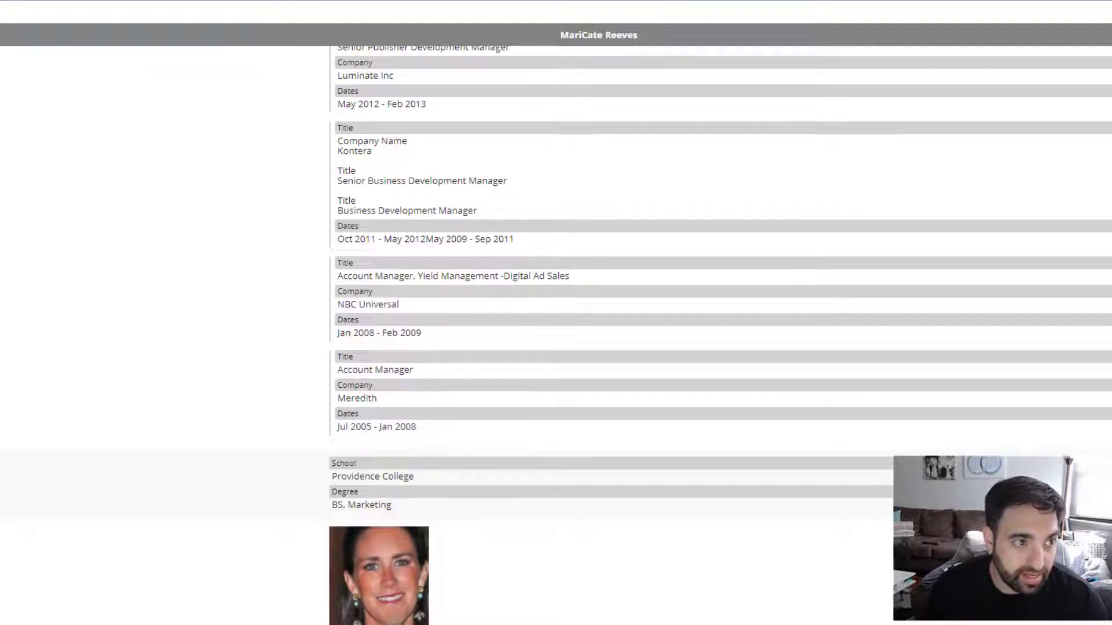
- Return to the contact list and open the Grapeshot Chief Marketing Officer's record
click(4, 35)
scroll(210, 226, down, 2)
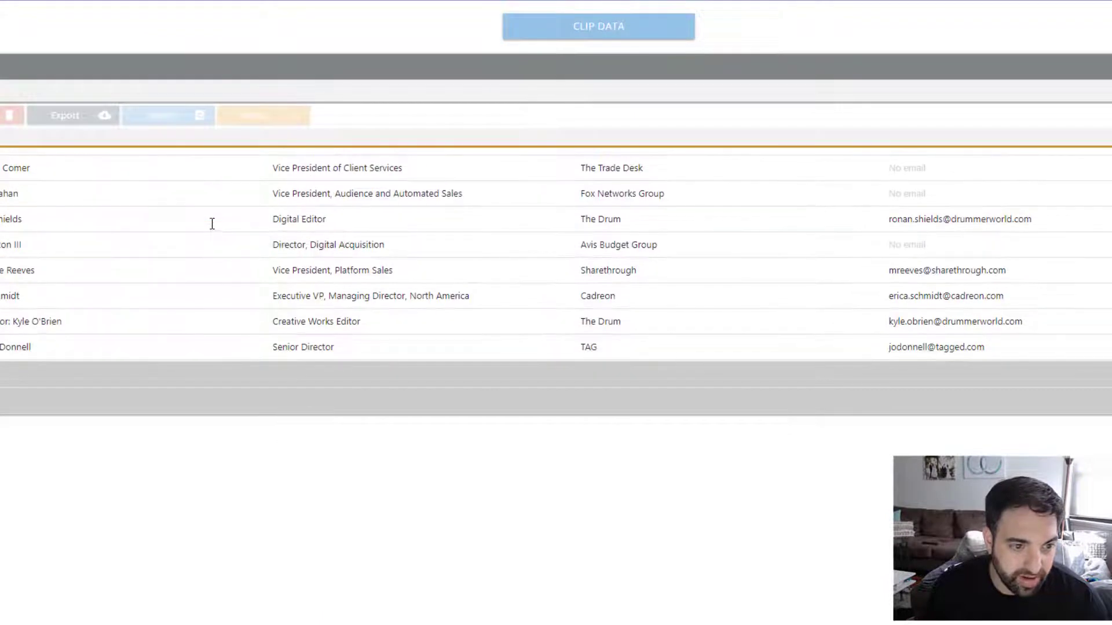
scroll(212, 223, down, 3)
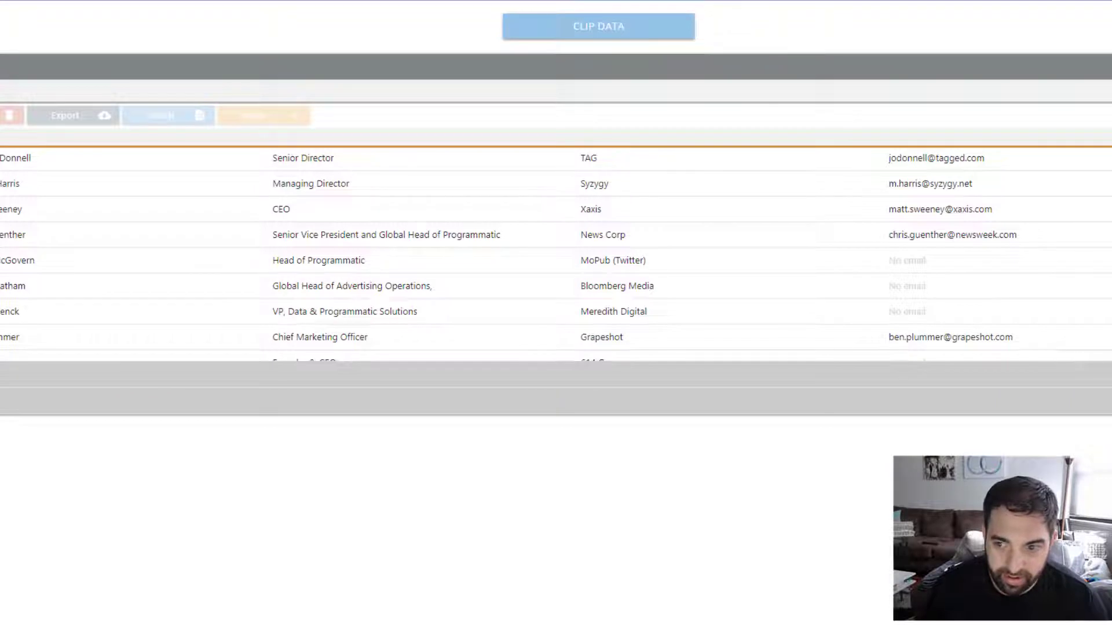
click(694, 337)
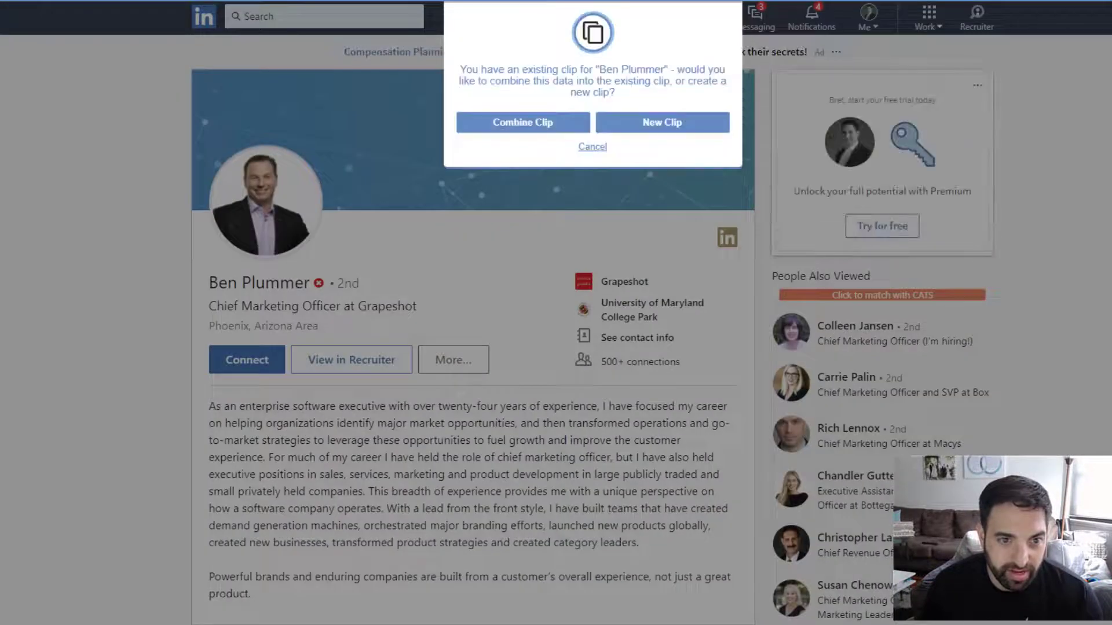
- Choose Combine Clip to fold the Grapeshot CMO's LinkedIn data into his existing clip
click(494, 124)
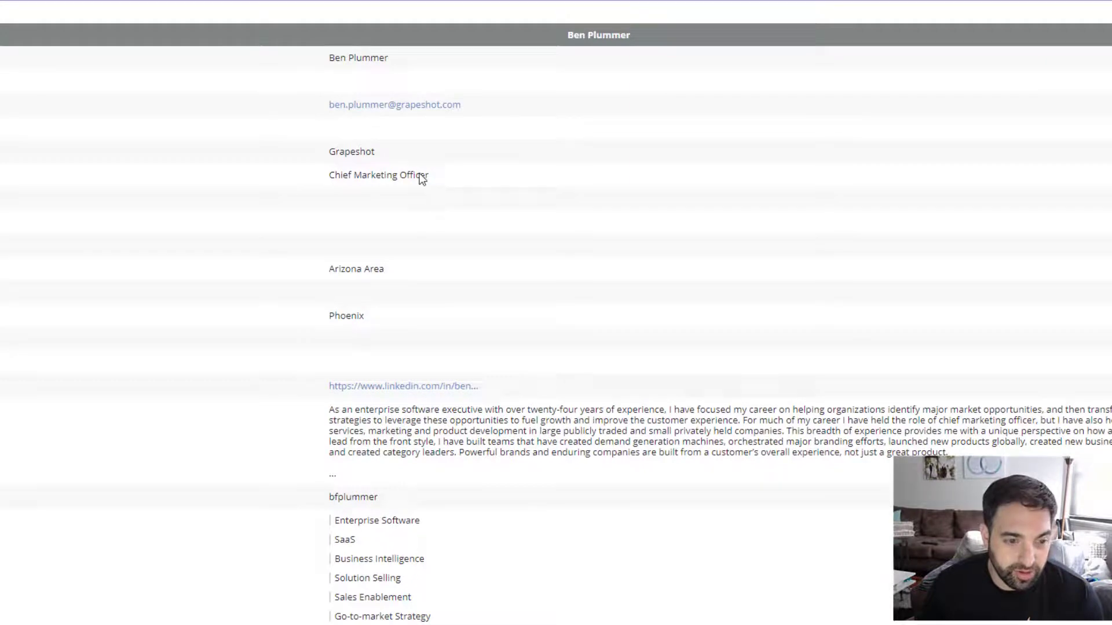
- Scroll through the Grapeshot CMO's skills, past CMO roles and Maryland degree
scroll(453, 273, down, 5)
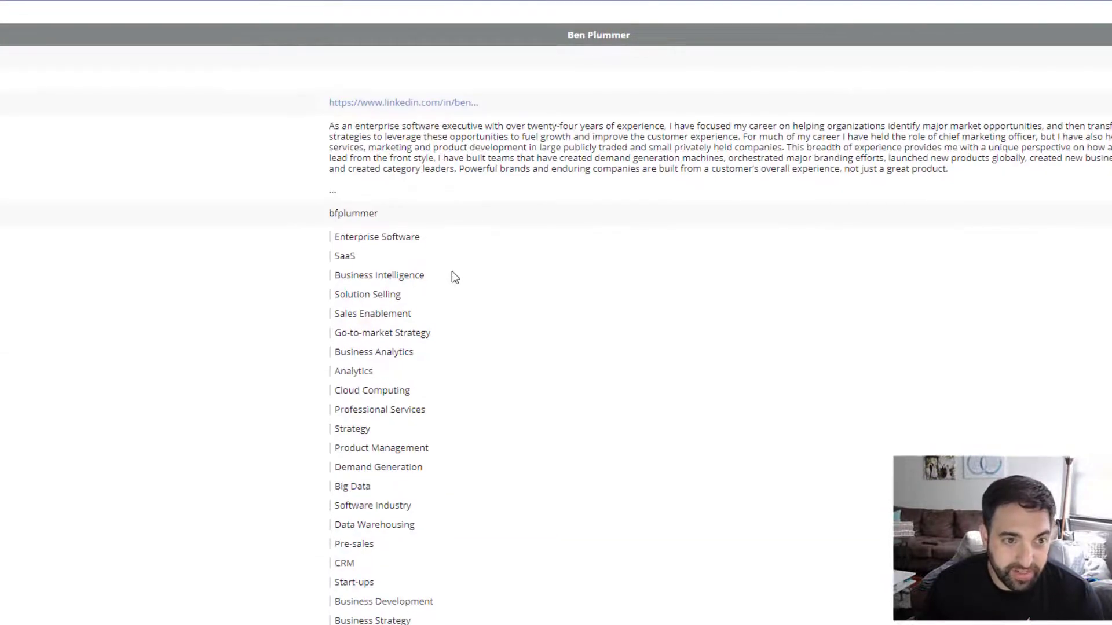
scroll(397, 261, down, 9)
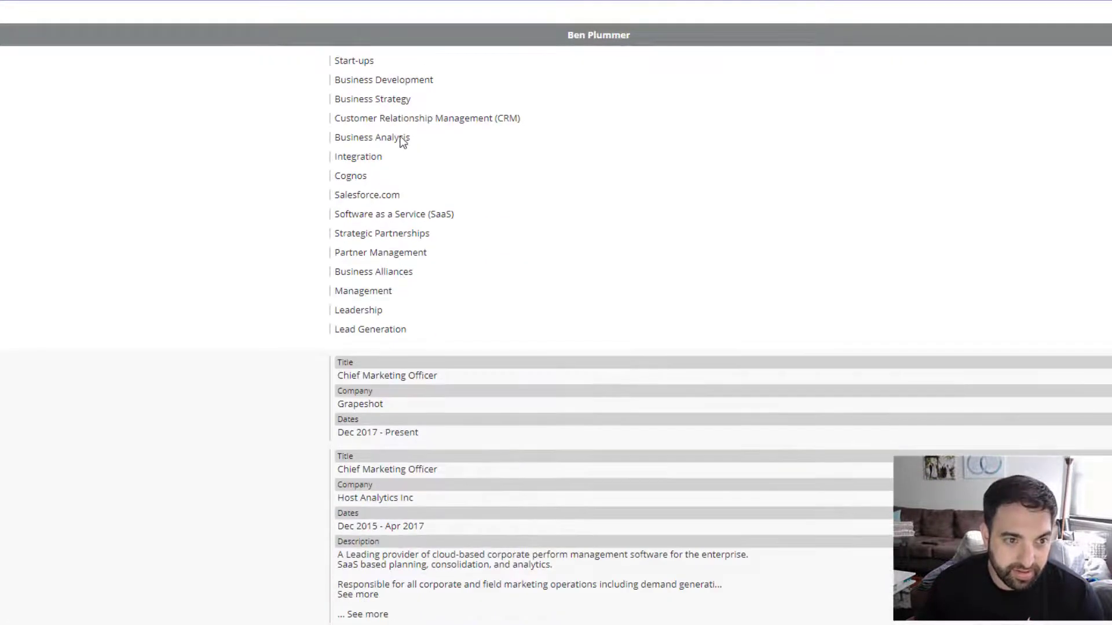
scroll(392, 147, up, 8)
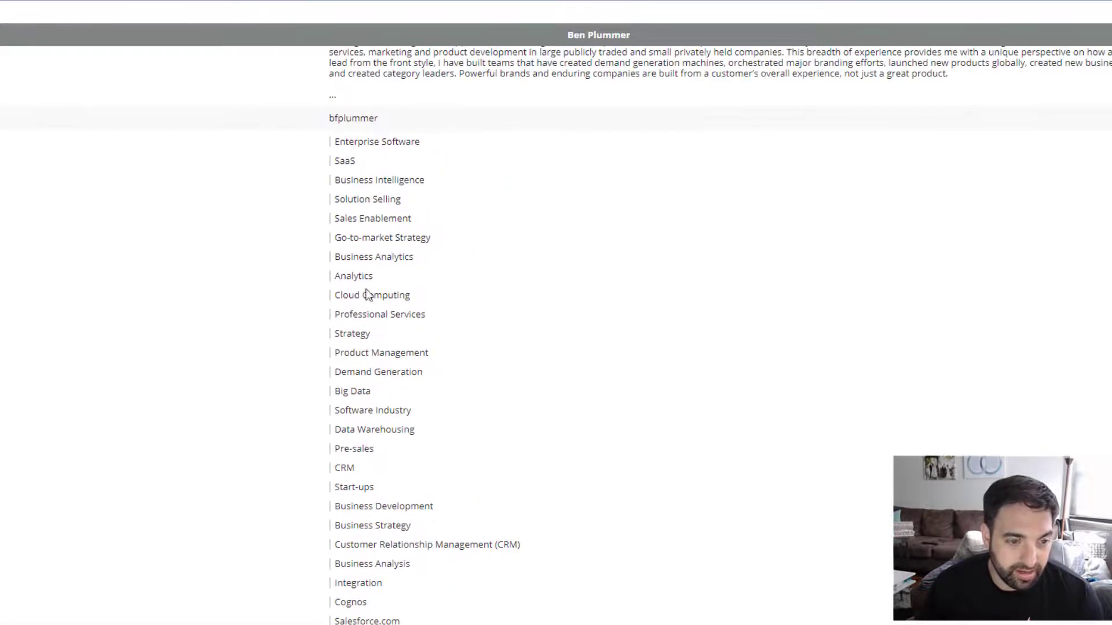
scroll(489, 394, down, 10)
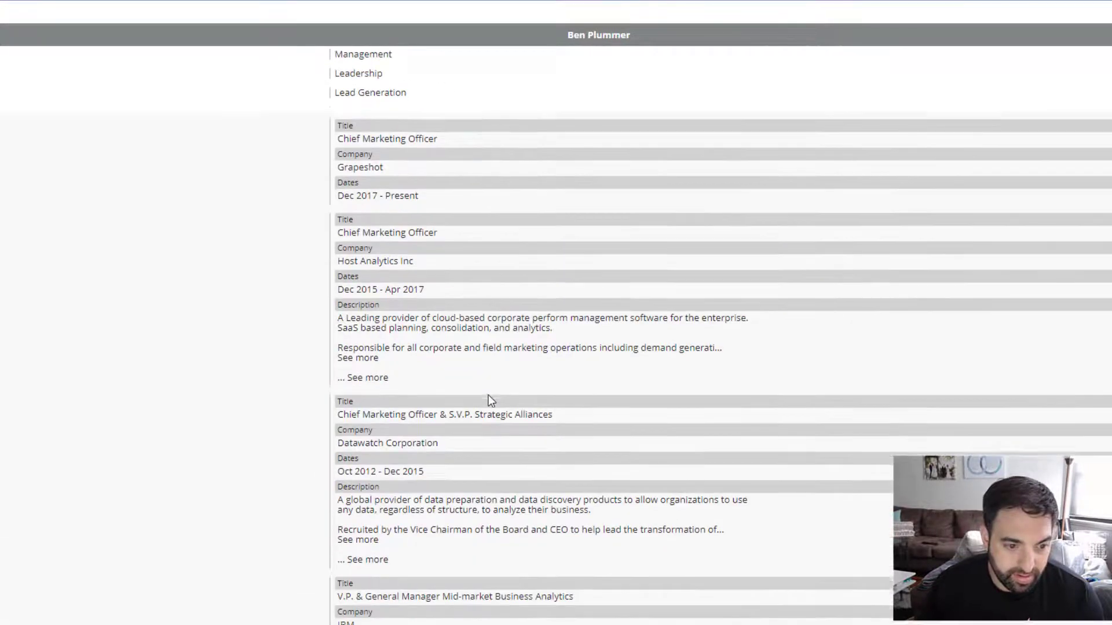
scroll(488, 395, down, 12)
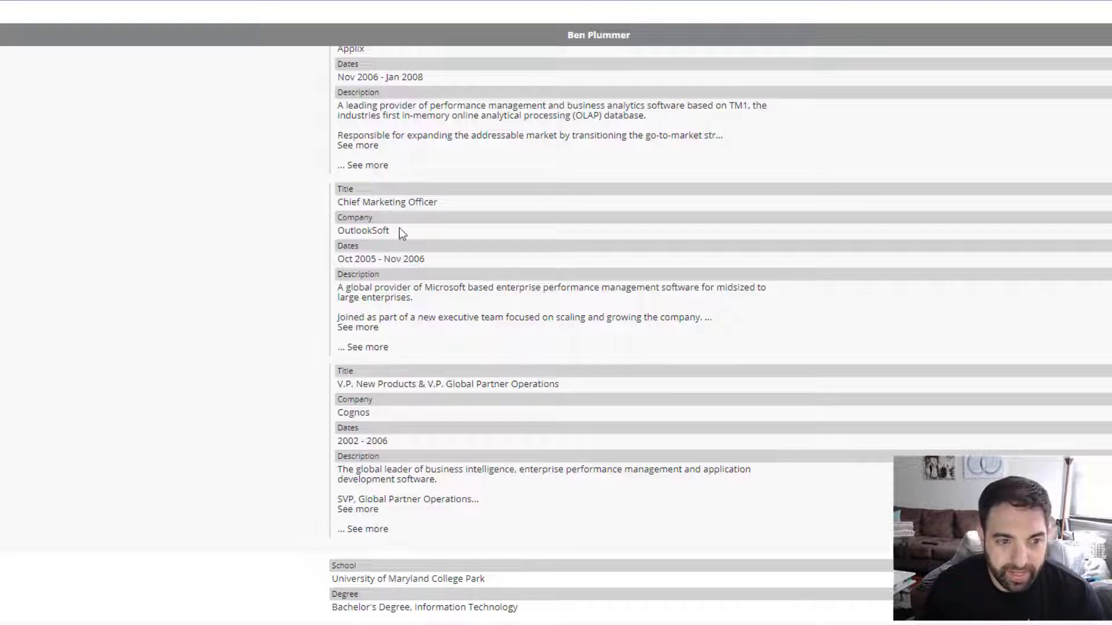
scroll(406, 278, down, 3)
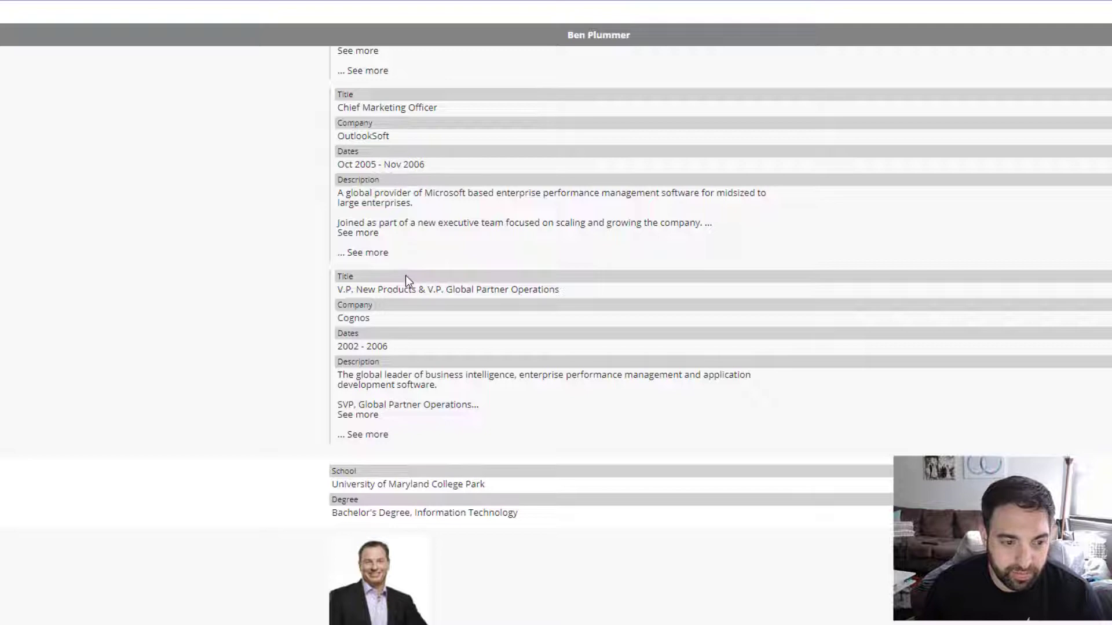
scroll(405, 275, up, 5)
scroll(391, 317, up, 20)
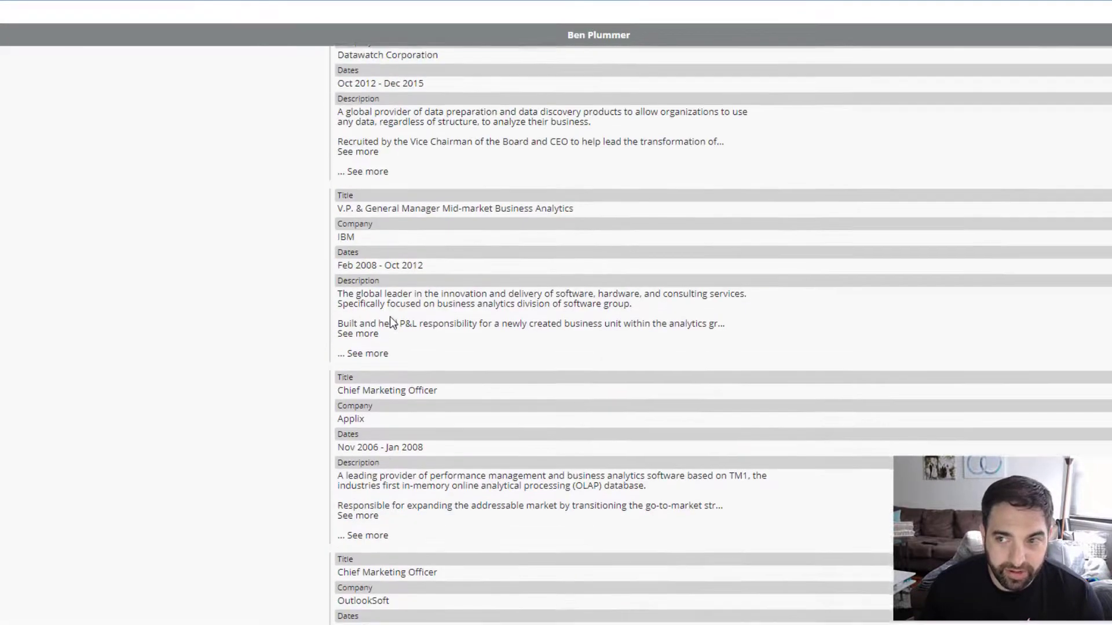
scroll(390, 318, up, 20)
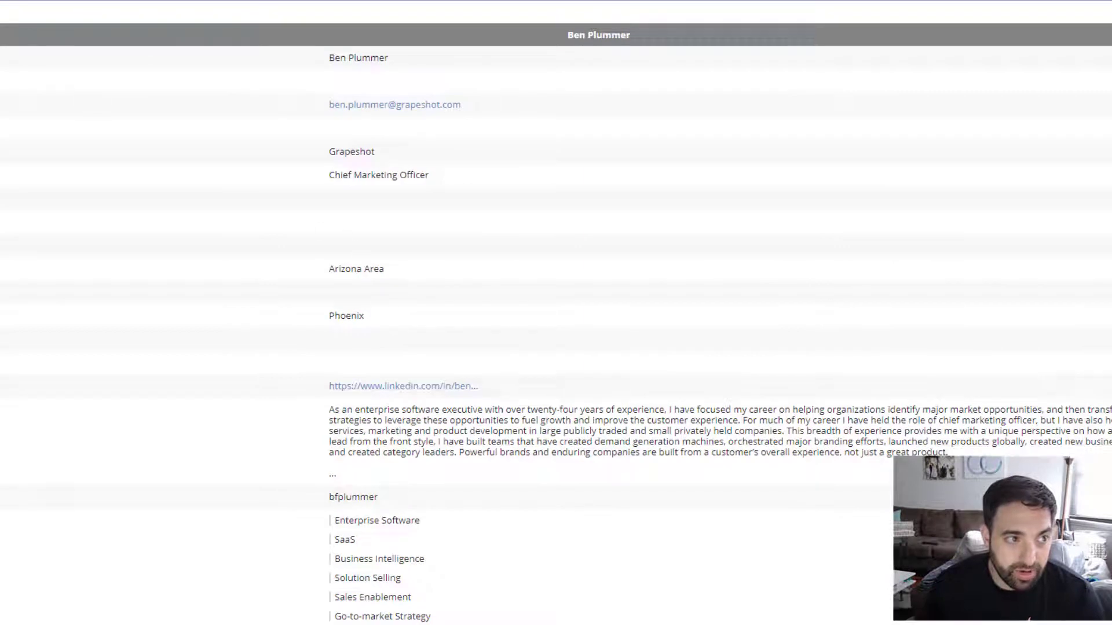
- Close the profile and open the Media iQ VP, Solutions Engineering record from the contacts table
key(Escape)
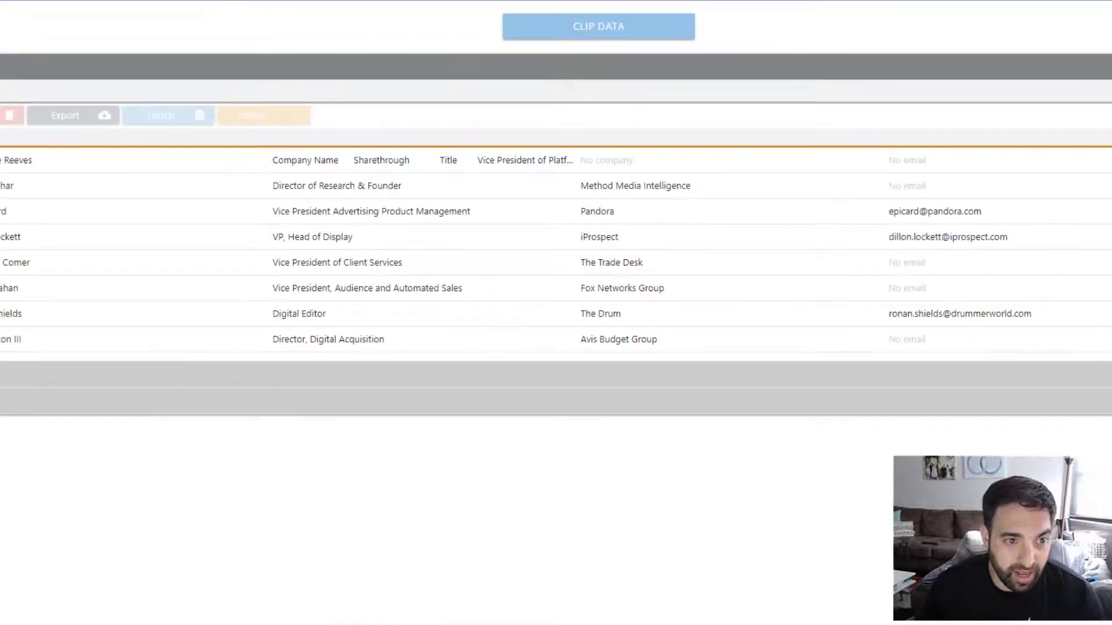
scroll(298, 215, down, 3)
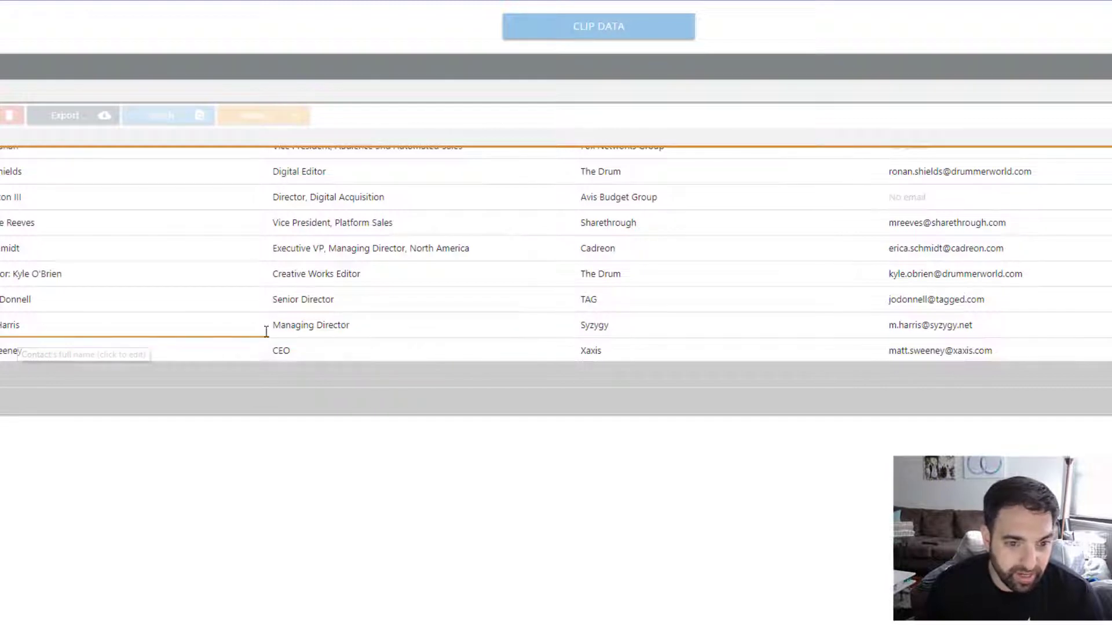
scroll(458, 283, down, 3)
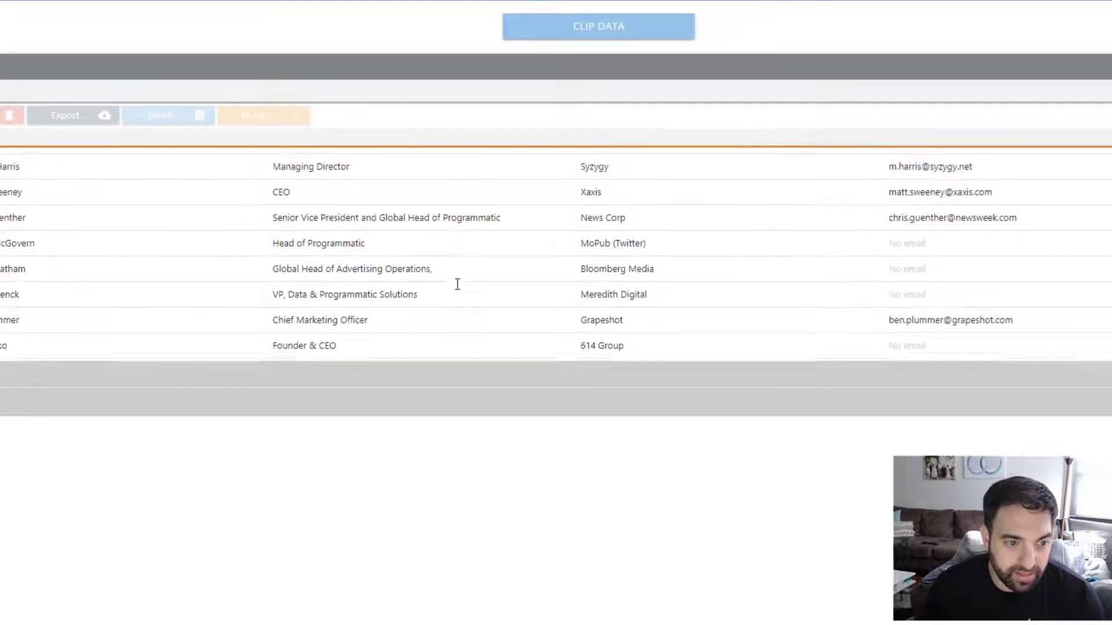
scroll(457, 284, down, 2)
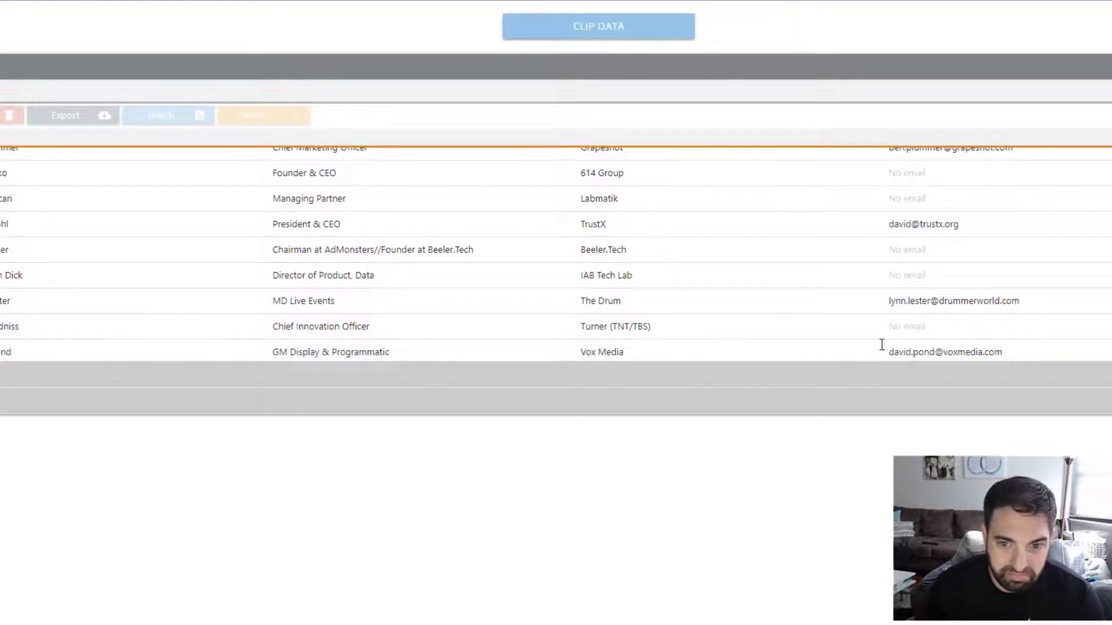
scroll(556, 347, down, 2)
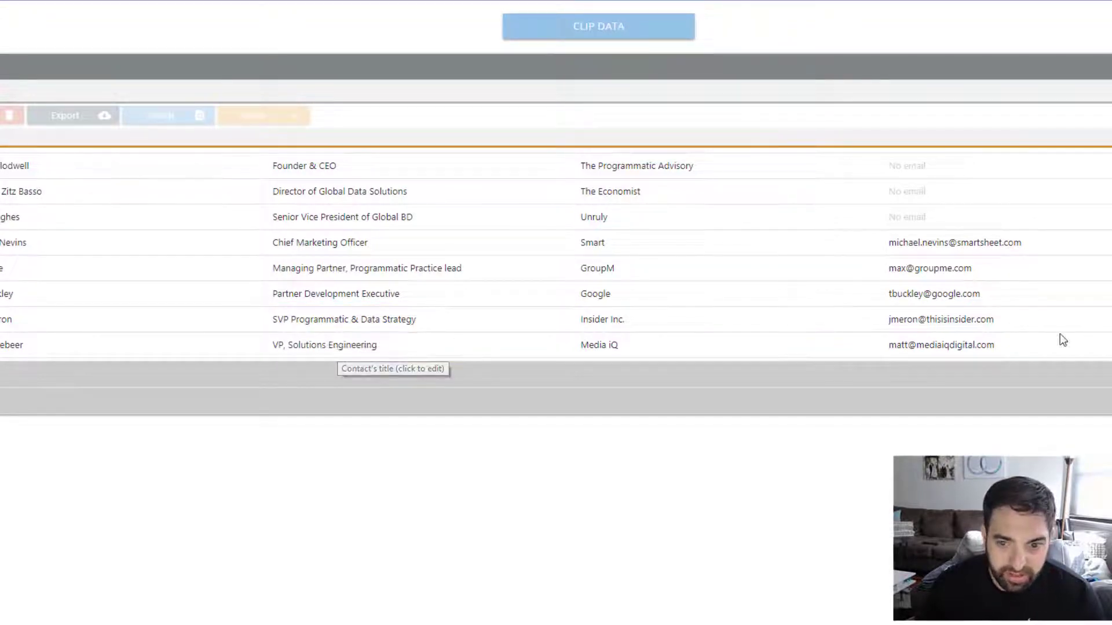
click(941, 345)
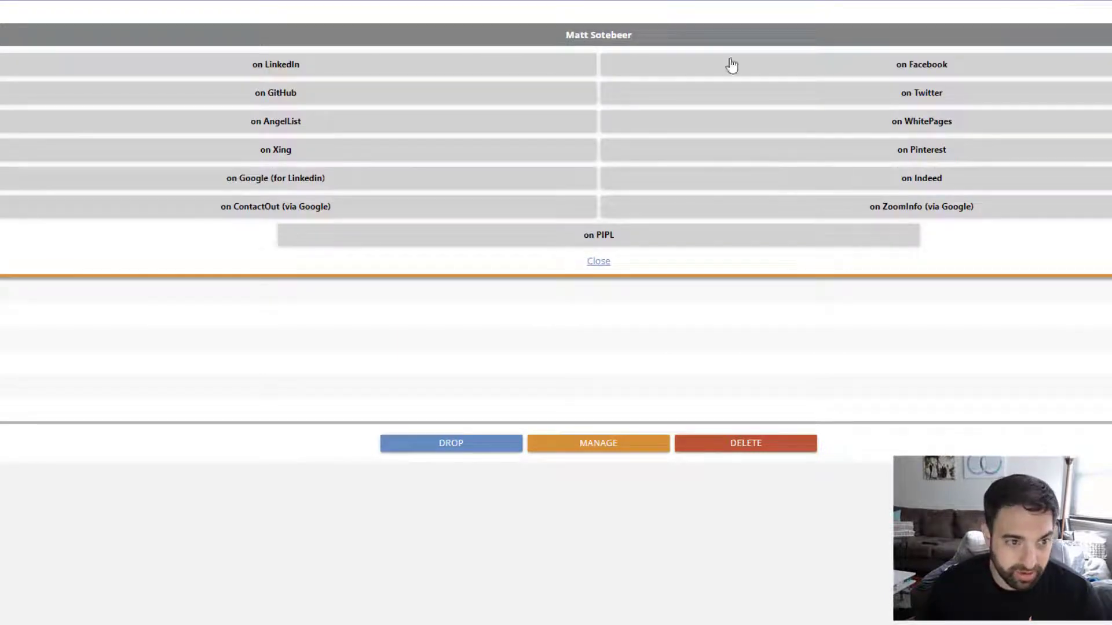
- Run a Facebook people search for the Media iQ VP from his record
click(440, 67)
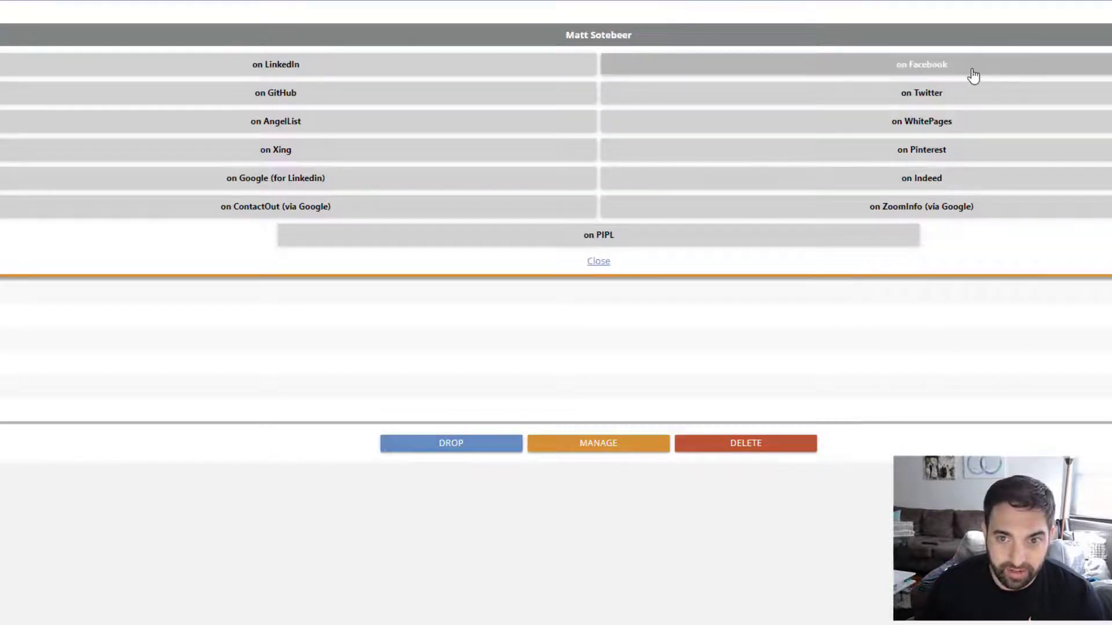
click(970, 76)
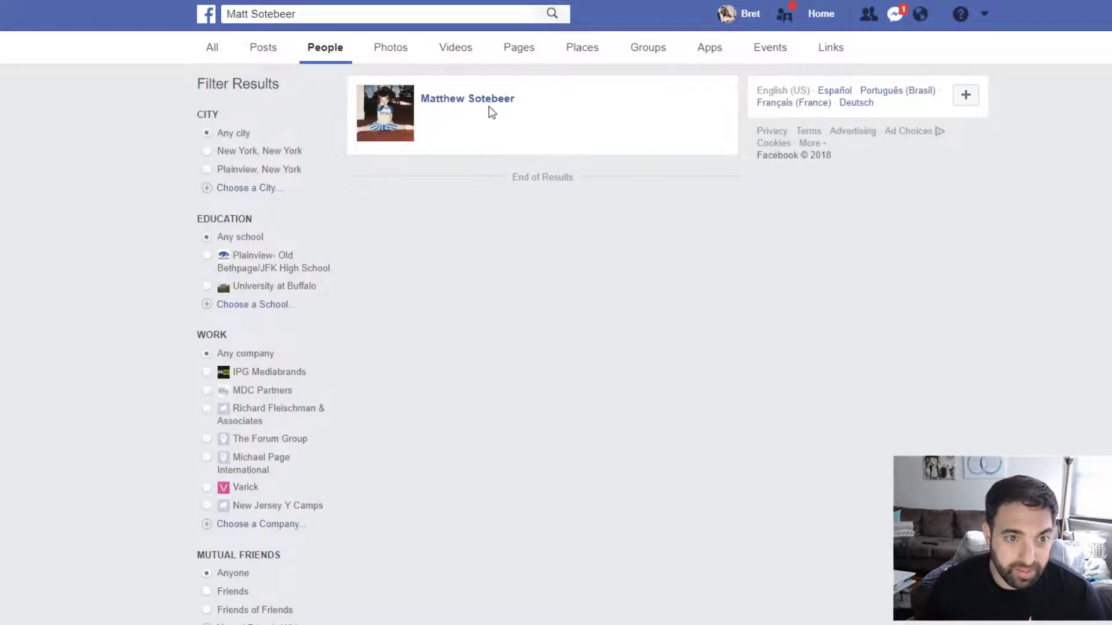
- Open the matching Matthew Facebook profile and clip it into ZapInfo
click(488, 104)
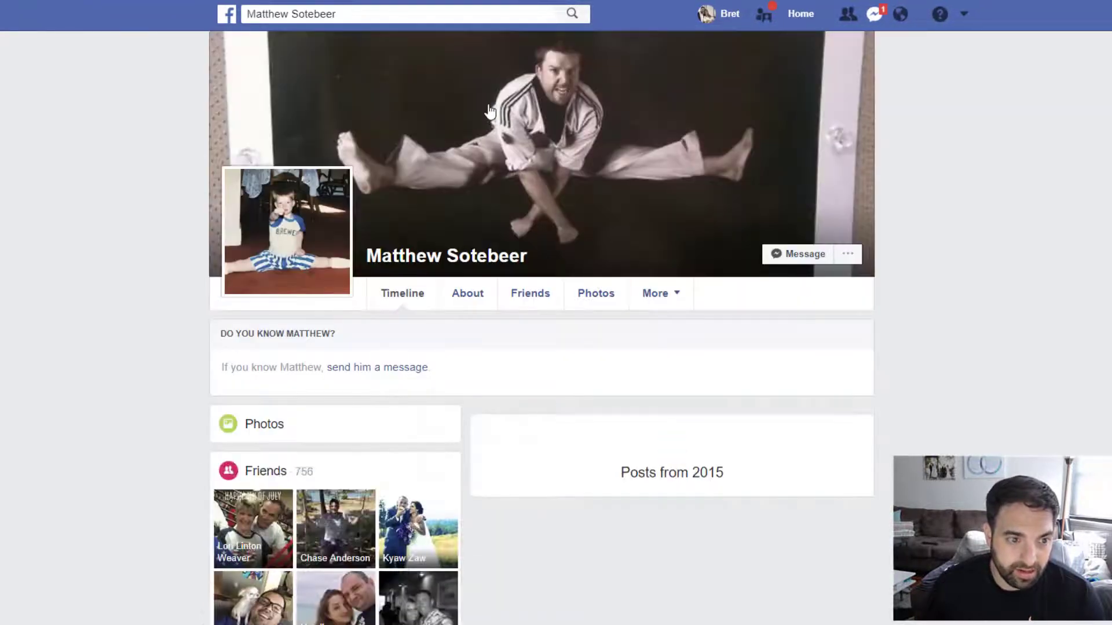
scroll(578, 253, down, 3)
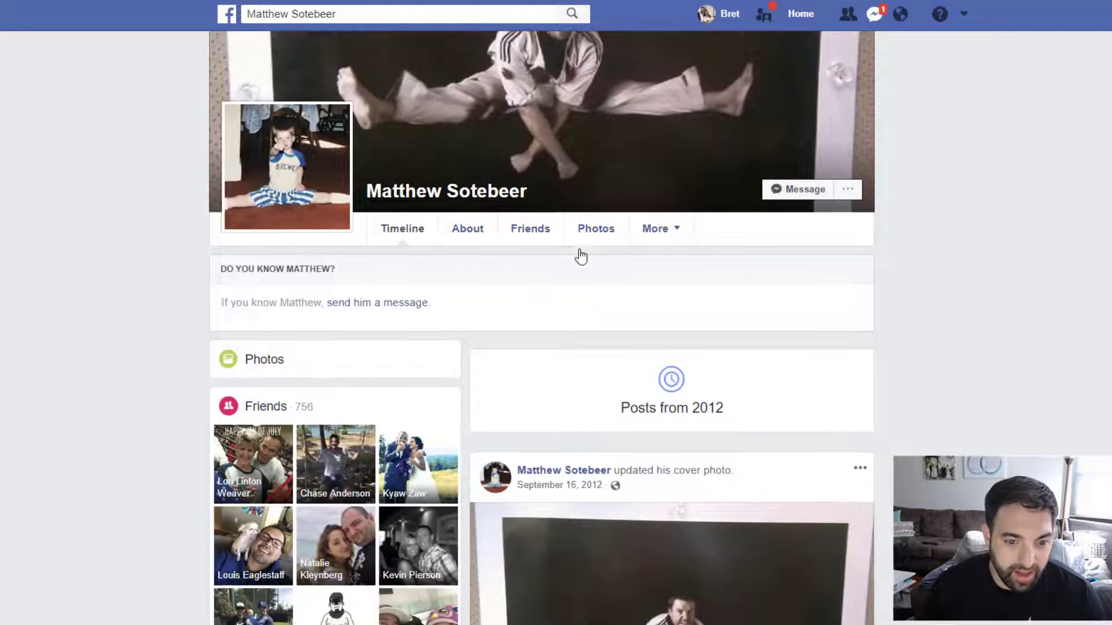
scroll(580, 254, up, 3)
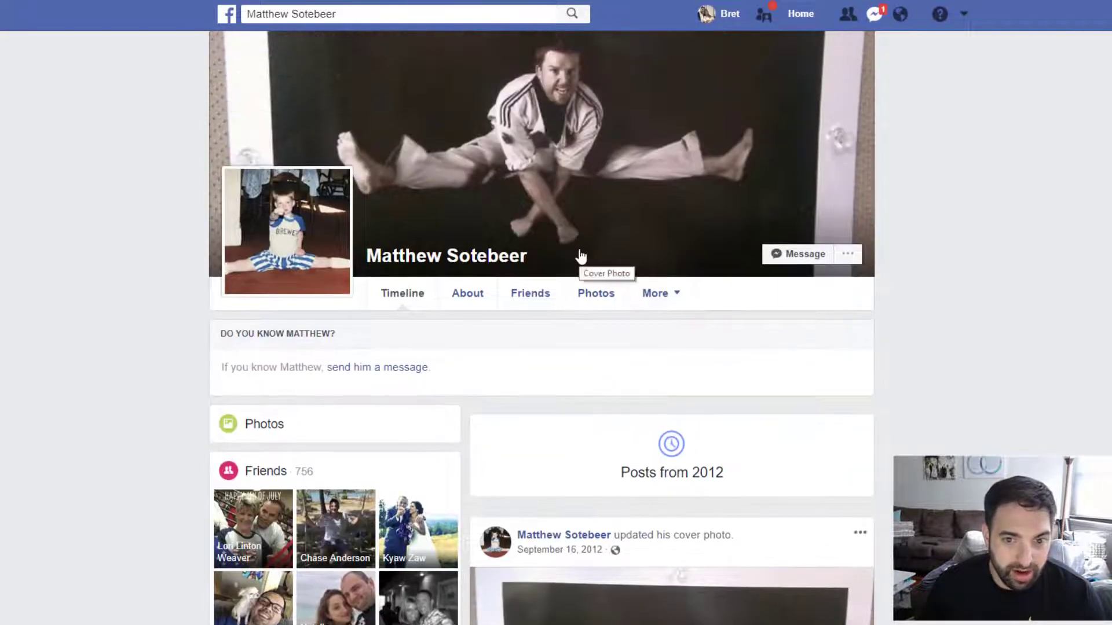
scroll(580, 255, down, 3)
scroll(580, 255, down, 2)
scroll(921, 75, up, 5)
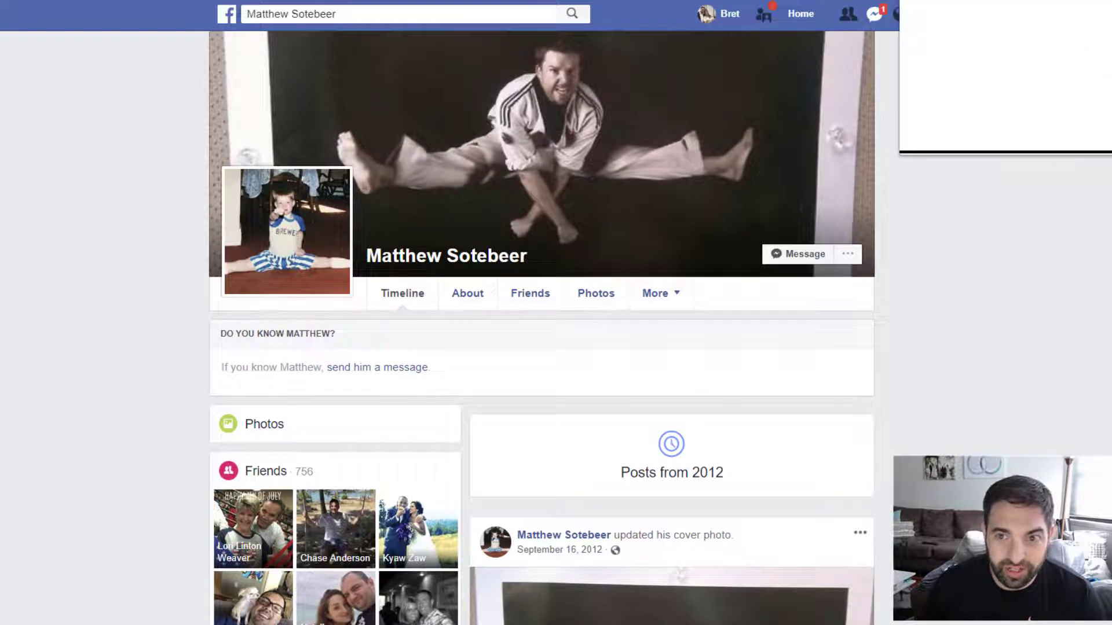
click(1103, 6)
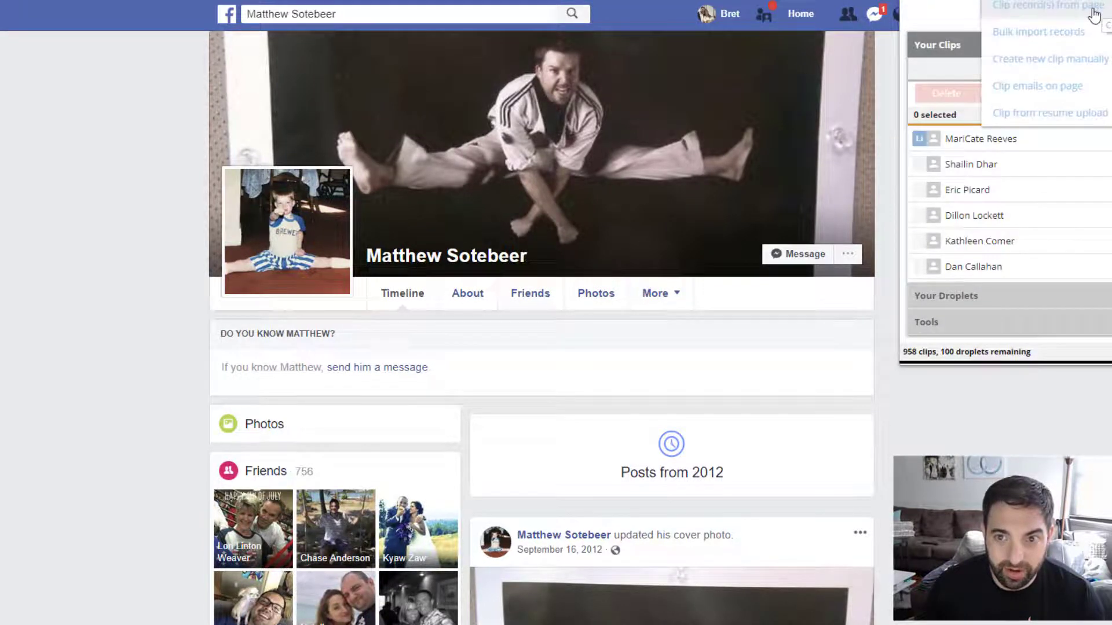
click(1094, 16)
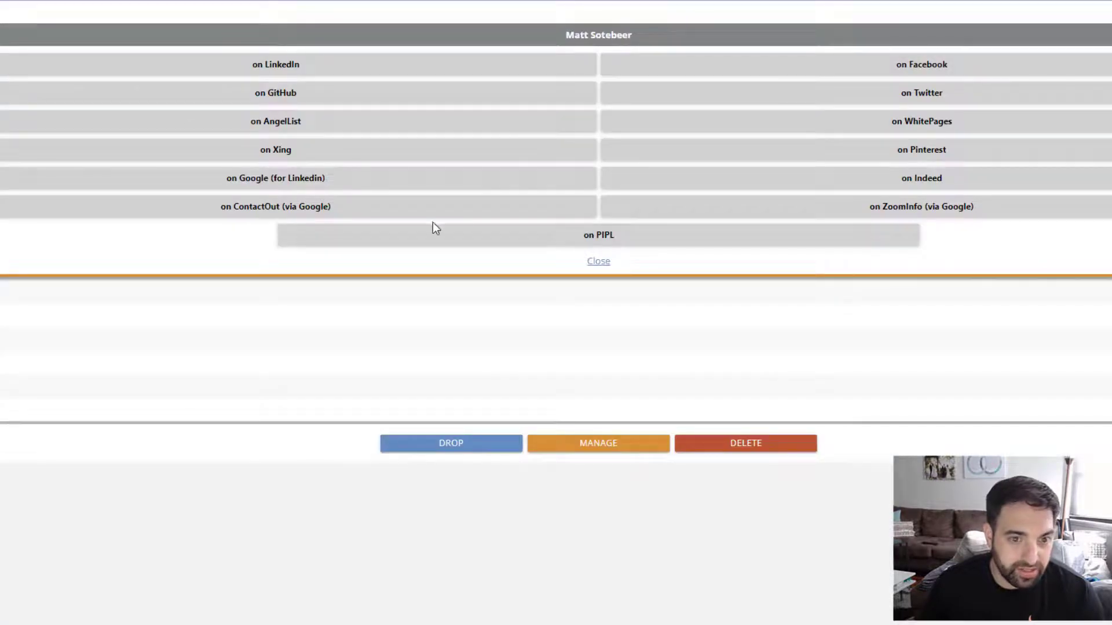
- Close the search options to show the record with its Facebook link and gender Male
click(592, 262)
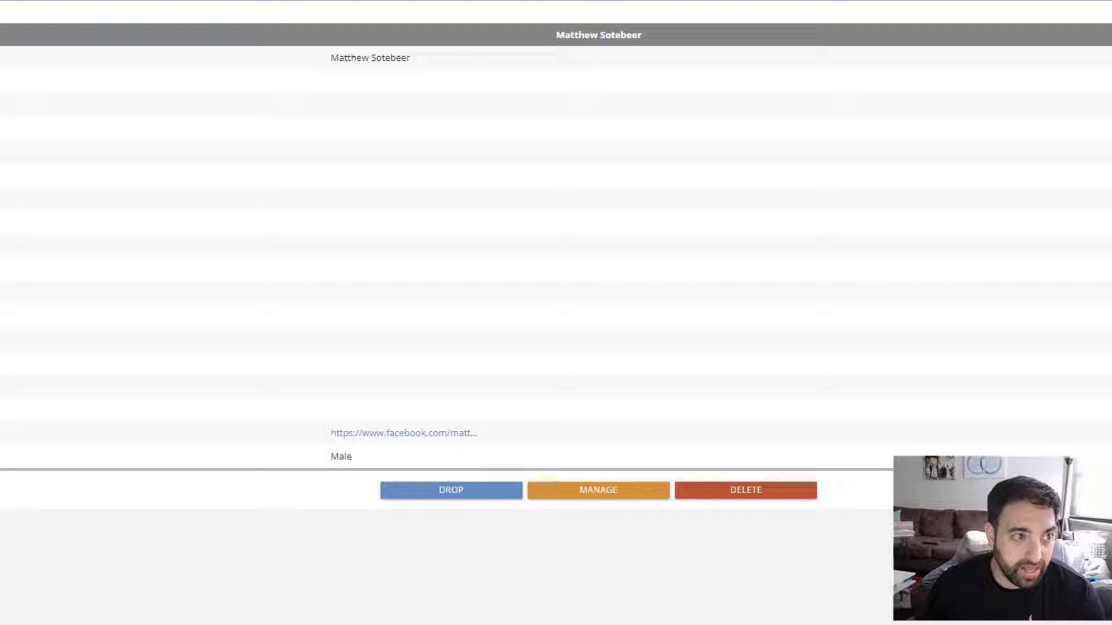
- Close the contact record with Escape to return to the contacts list
key(Escape)
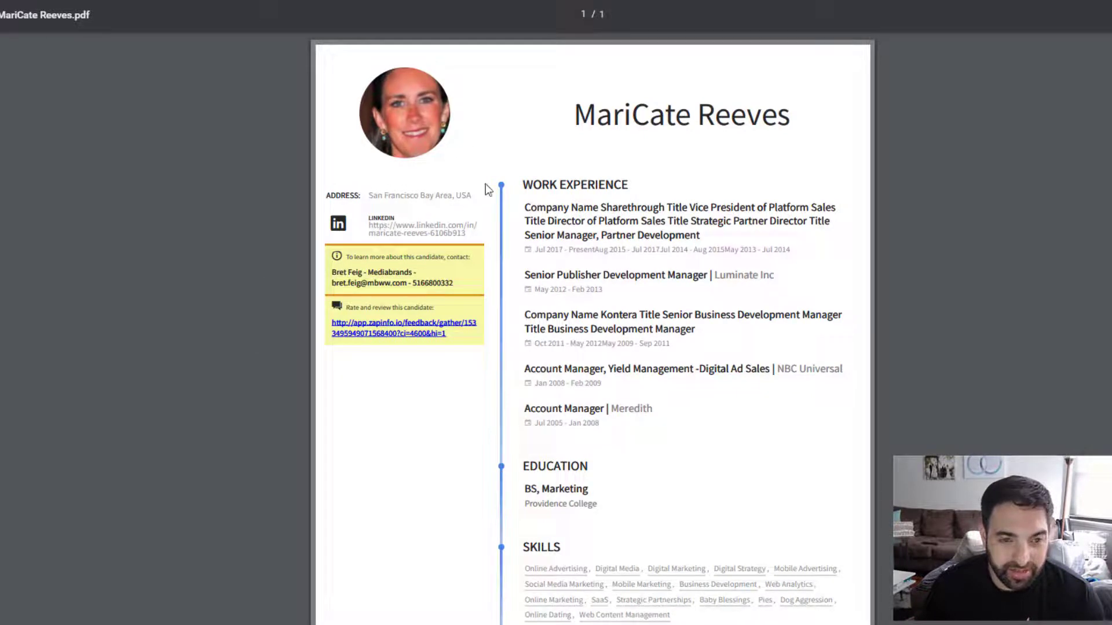
- Review the resume PDF, selecting and then clearing the recruiter contact details
scroll(539, 347, down, 3)
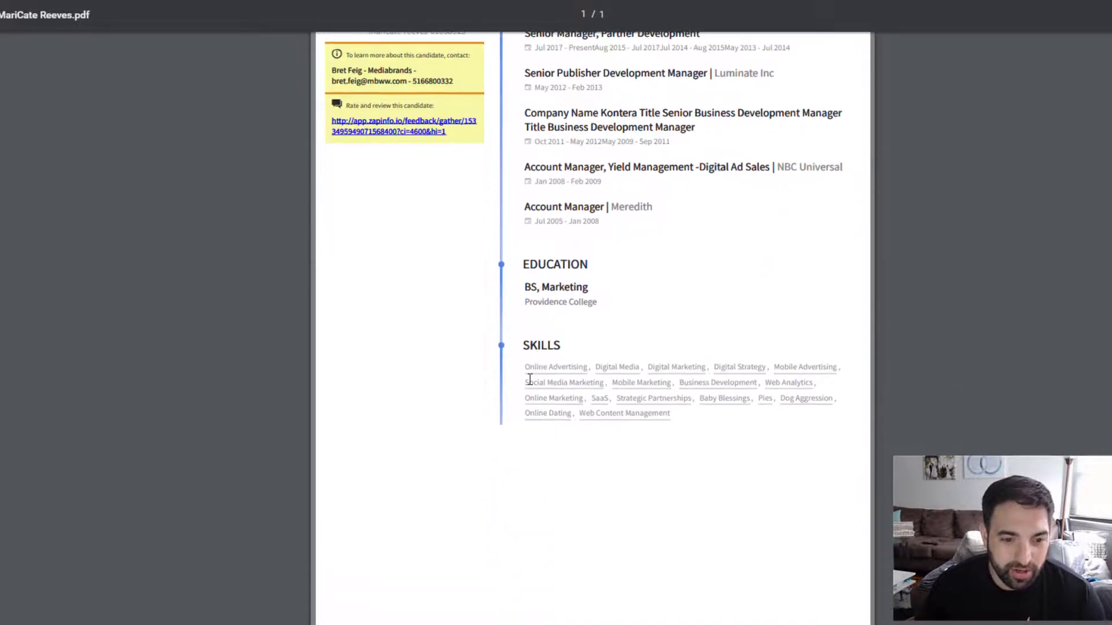
scroll(530, 385, up, 3)
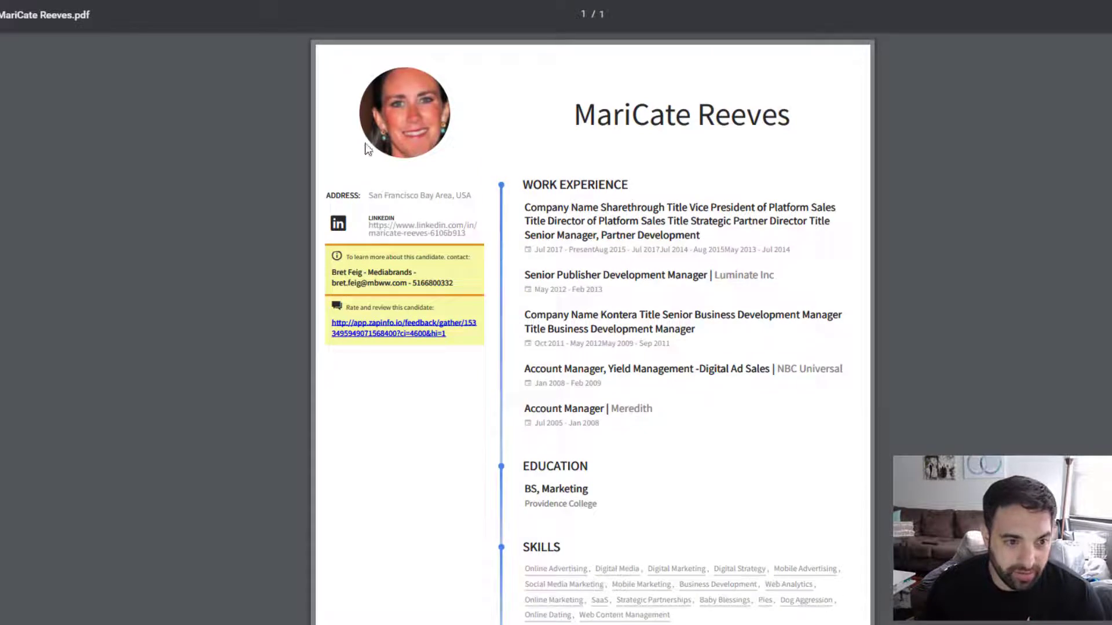
drag(333, 273, 461, 287)
click(248, 284)
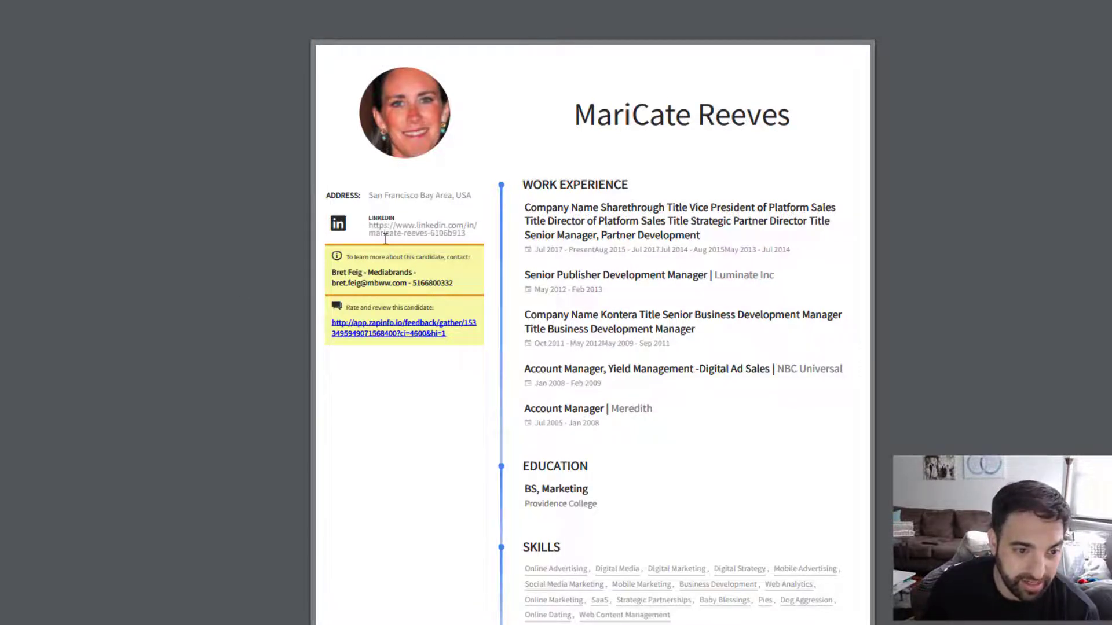
- Open the candidate's Rate and review feedback page, then bring up ZapInfo's saved clips
click(422, 334)
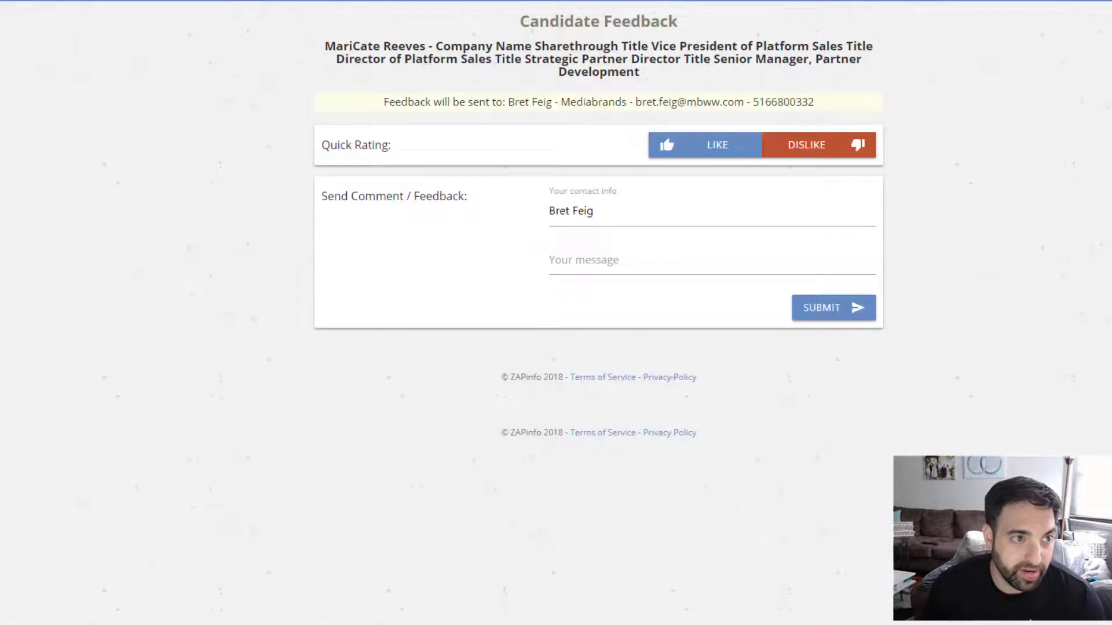
click(1095, 2)
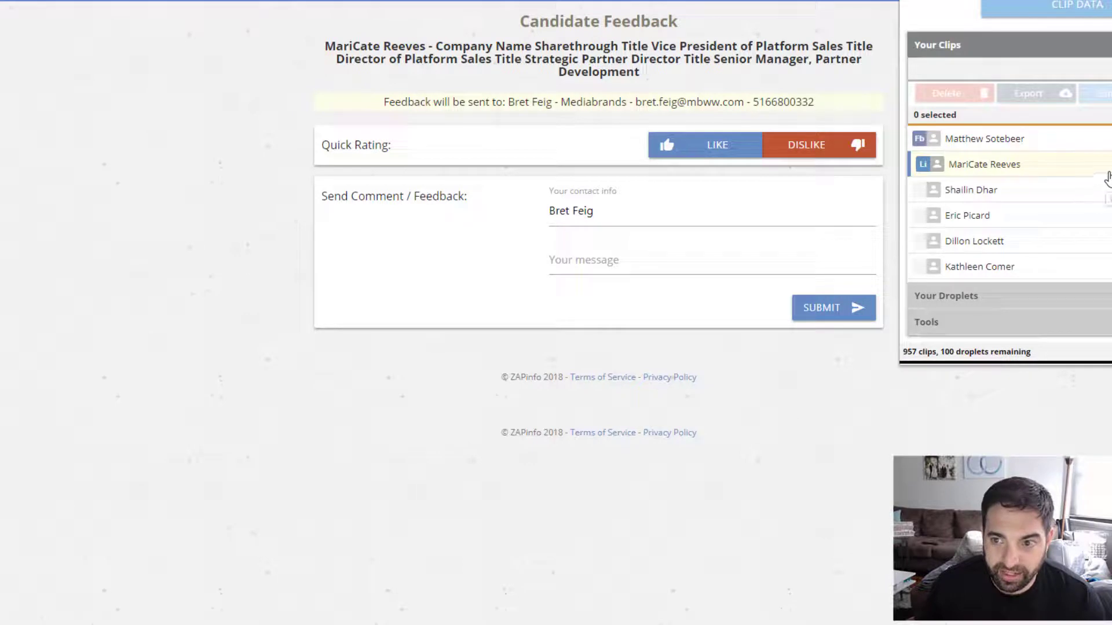
- Open the LinkedIn contact's details and start a Web Link, then close the form unfinished
click(984, 170)
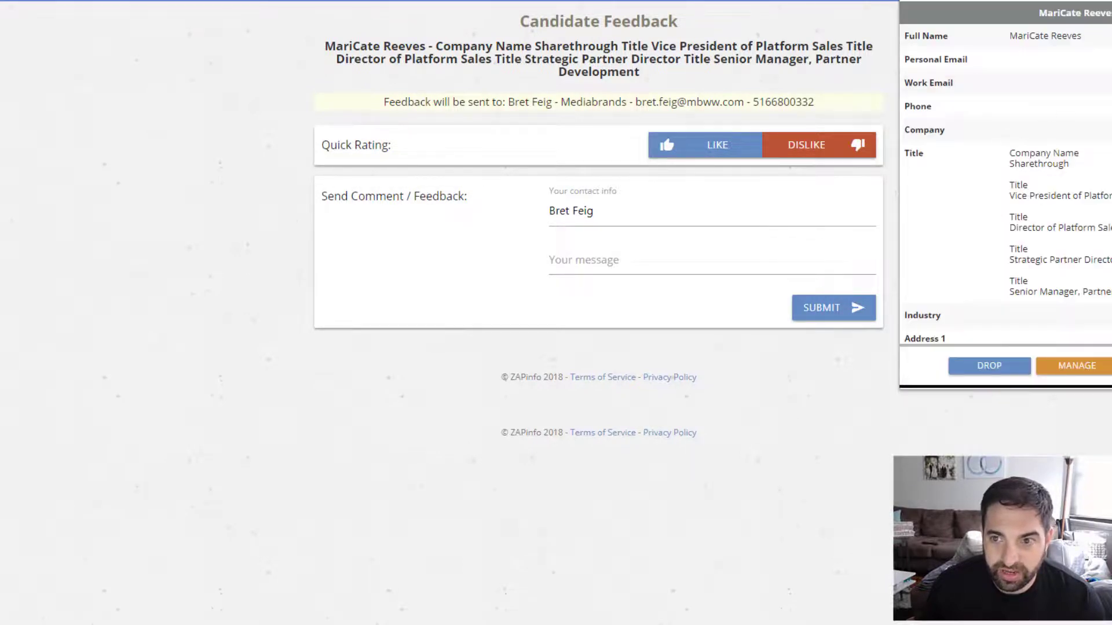
click(962, 367)
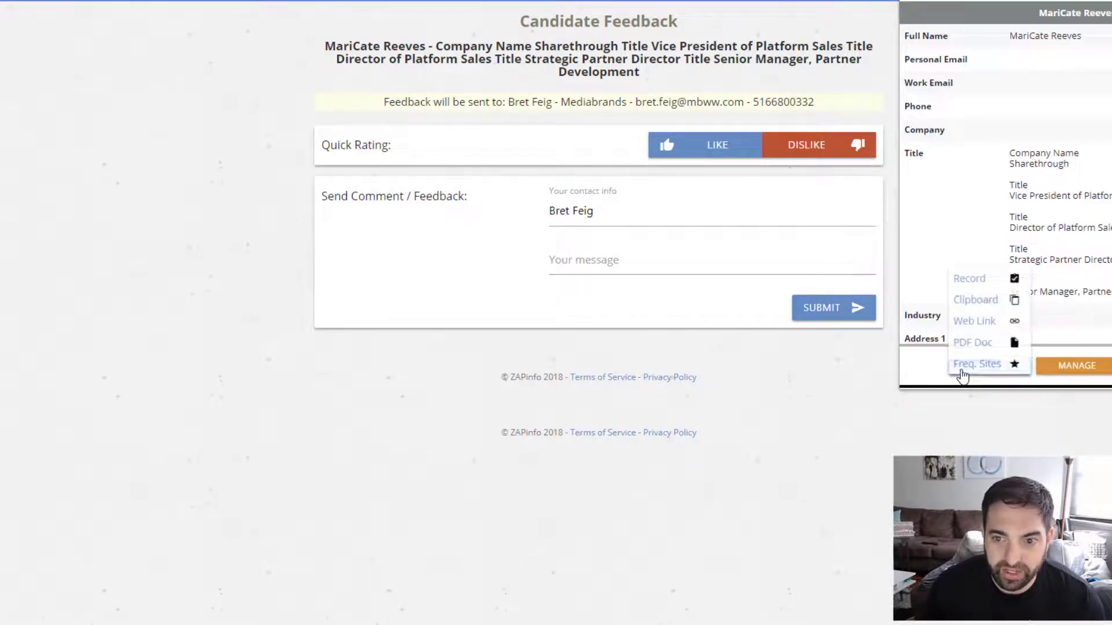
click(975, 322)
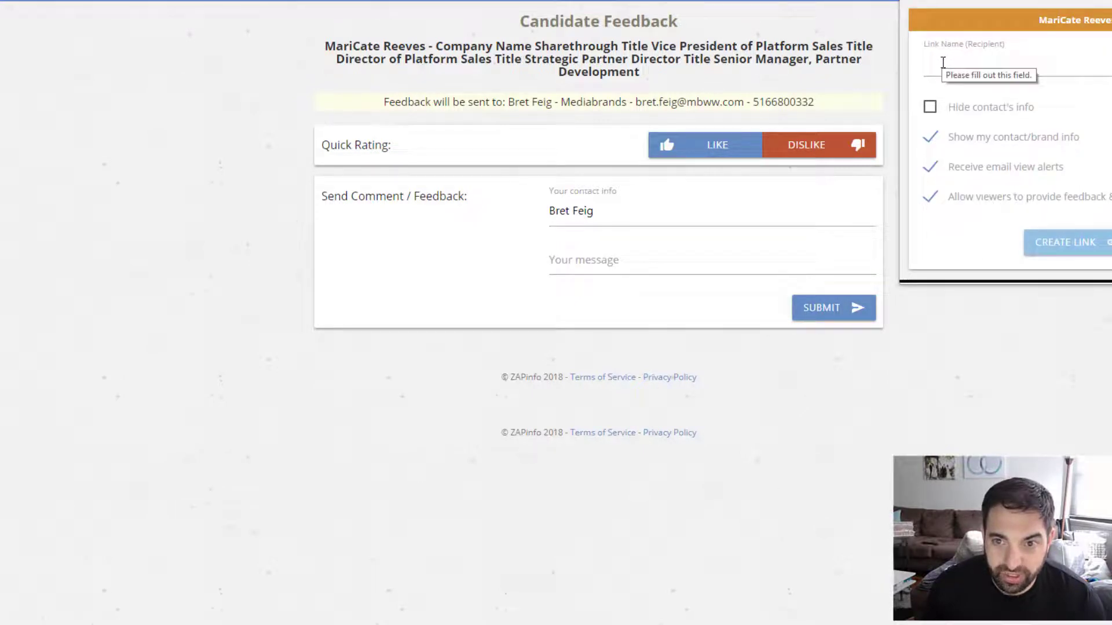
click(943, 62)
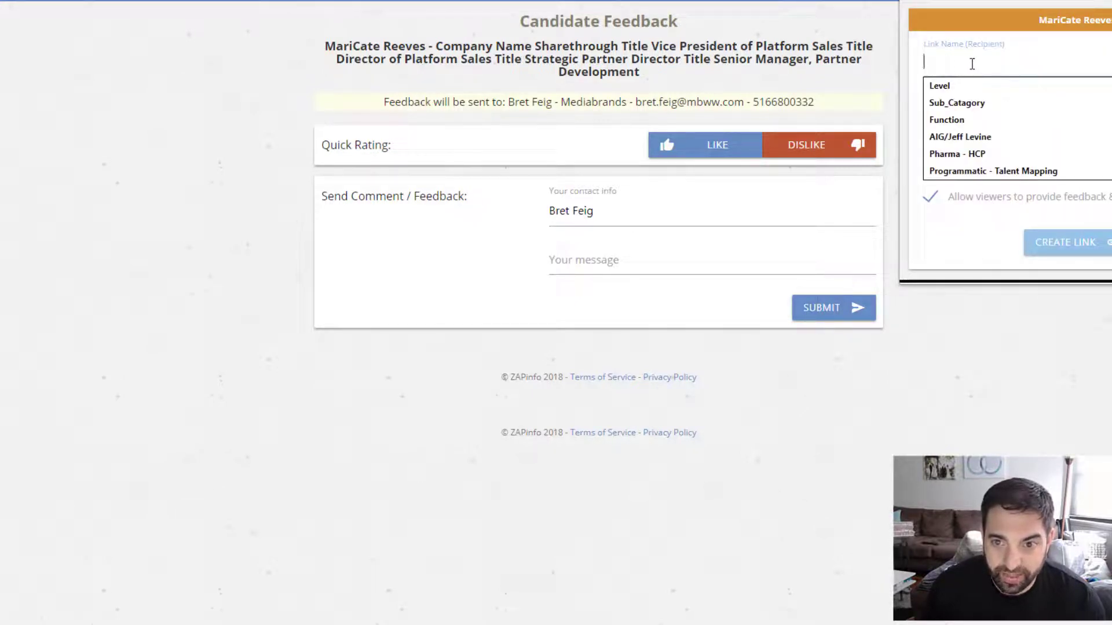
click(973, 314)
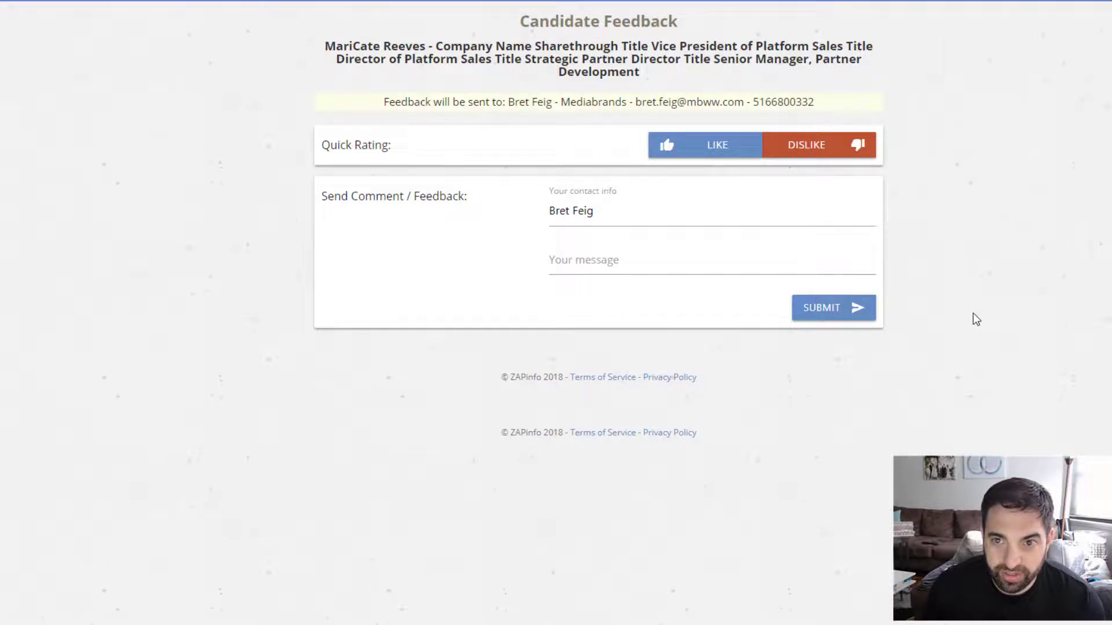
- Select both the Facebook and LinkedIn contacts in Your Clips and review the Facebook contact's data
click(1100, 18)
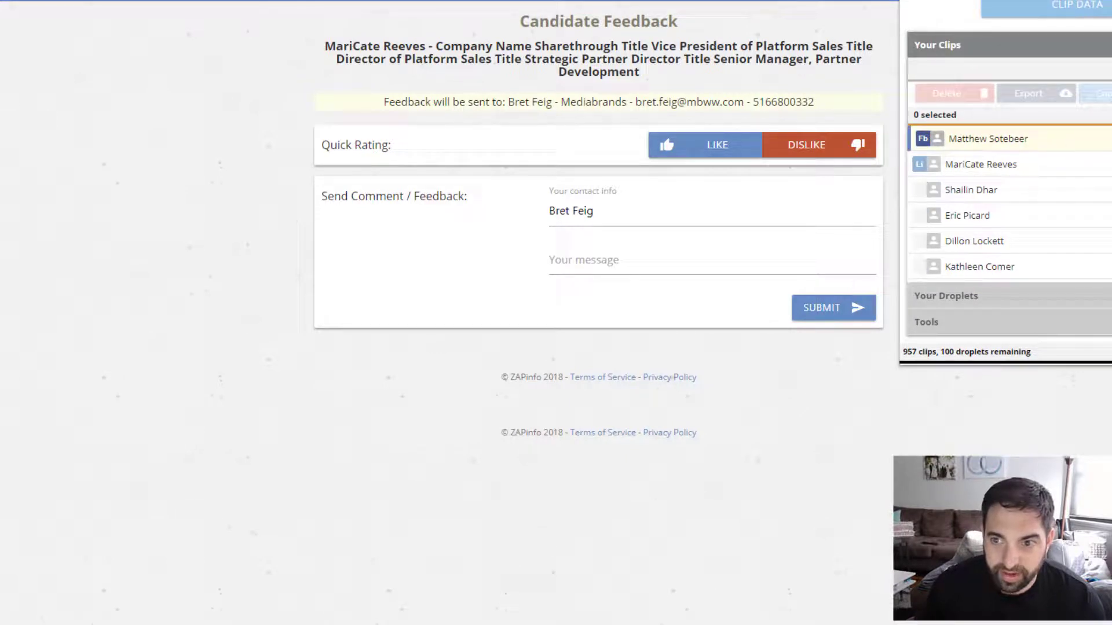
click(987, 138)
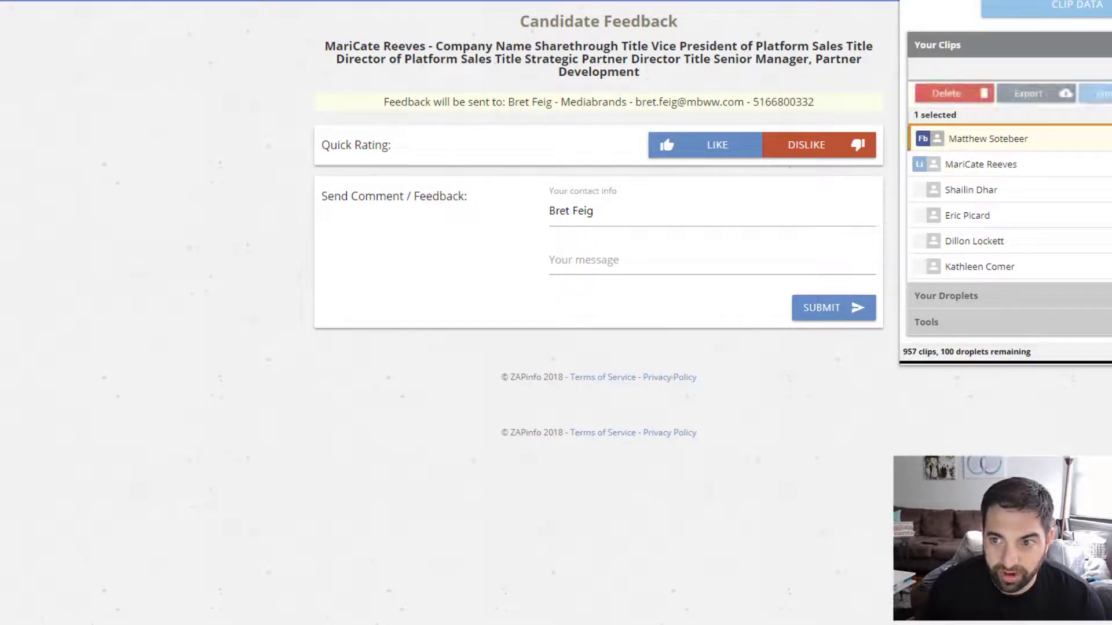
click(984, 164)
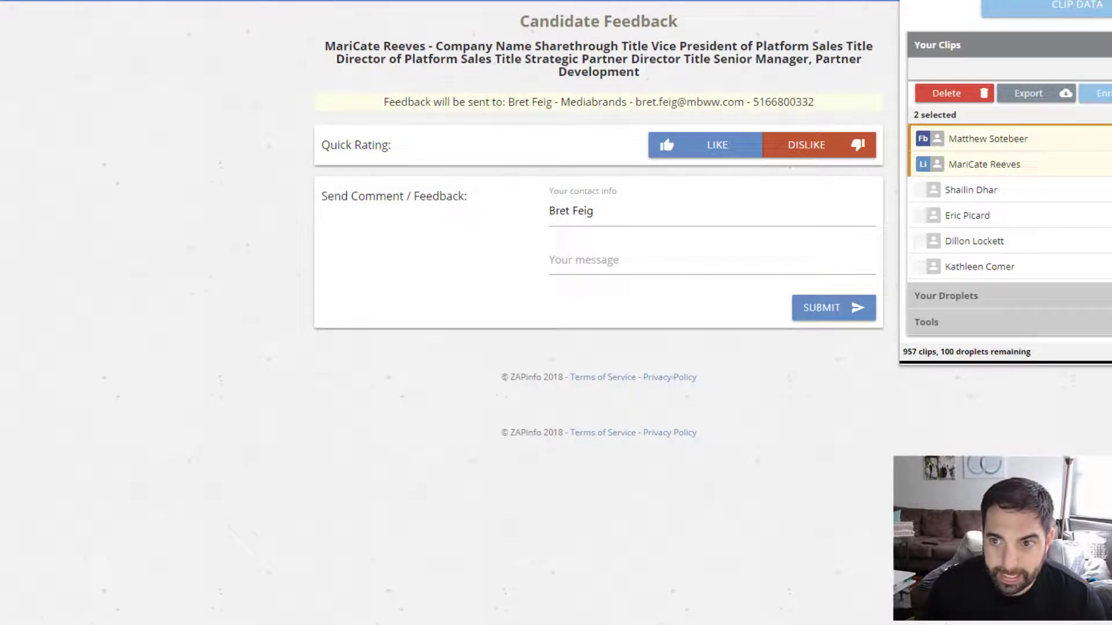
click(1110, 144)
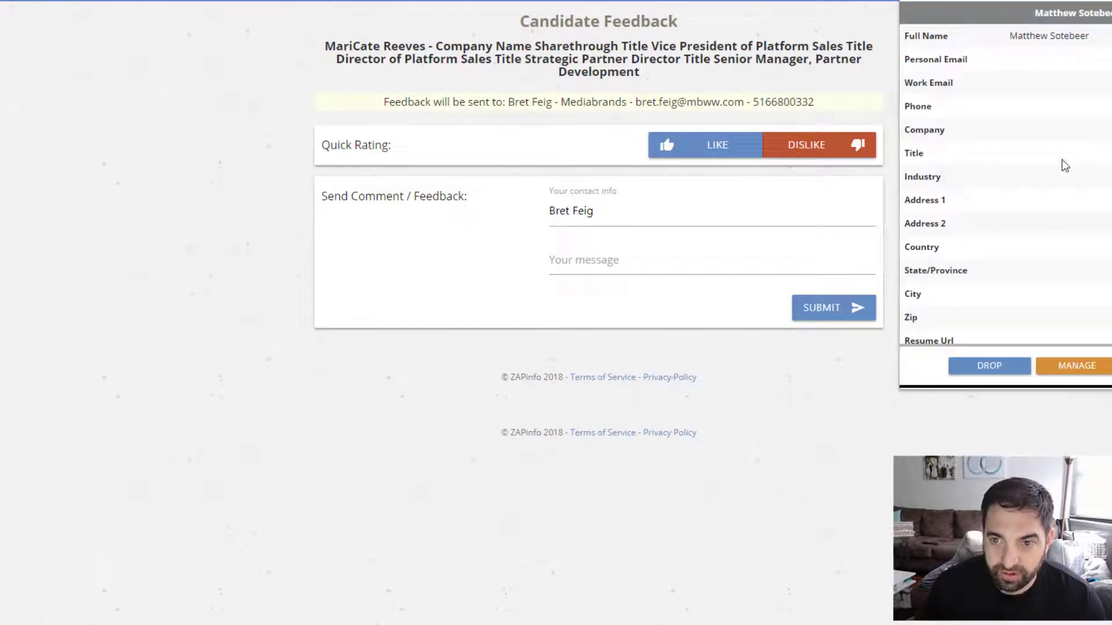
scroll(1035, 191, down, 1)
click(924, 7)
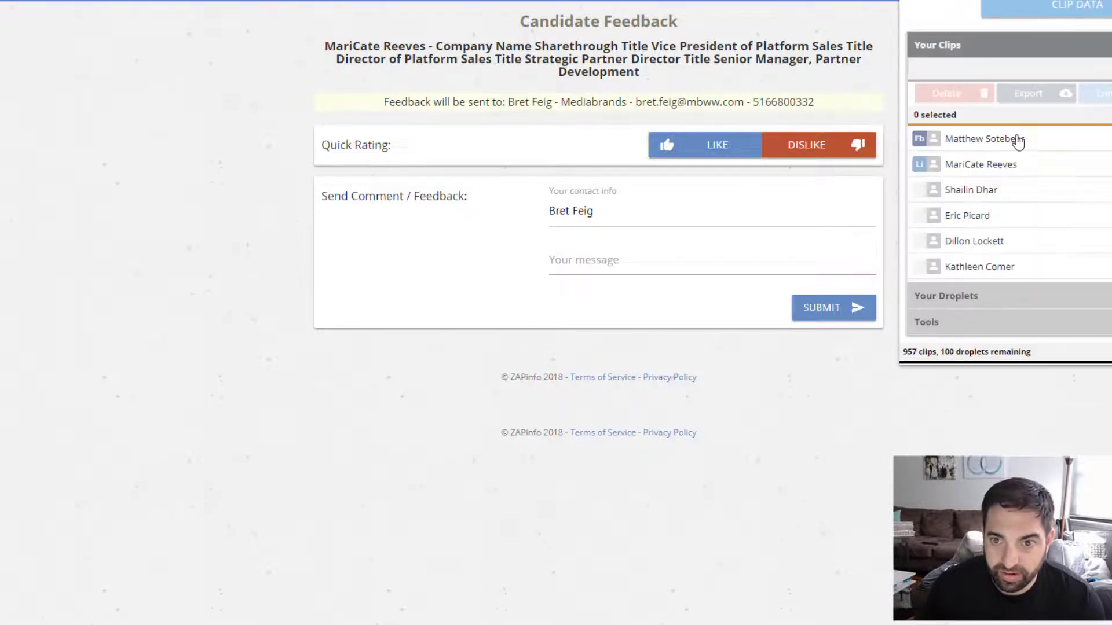
- Open the LinkedIn contact's full data and choose to share it as a Web Link
click(988, 166)
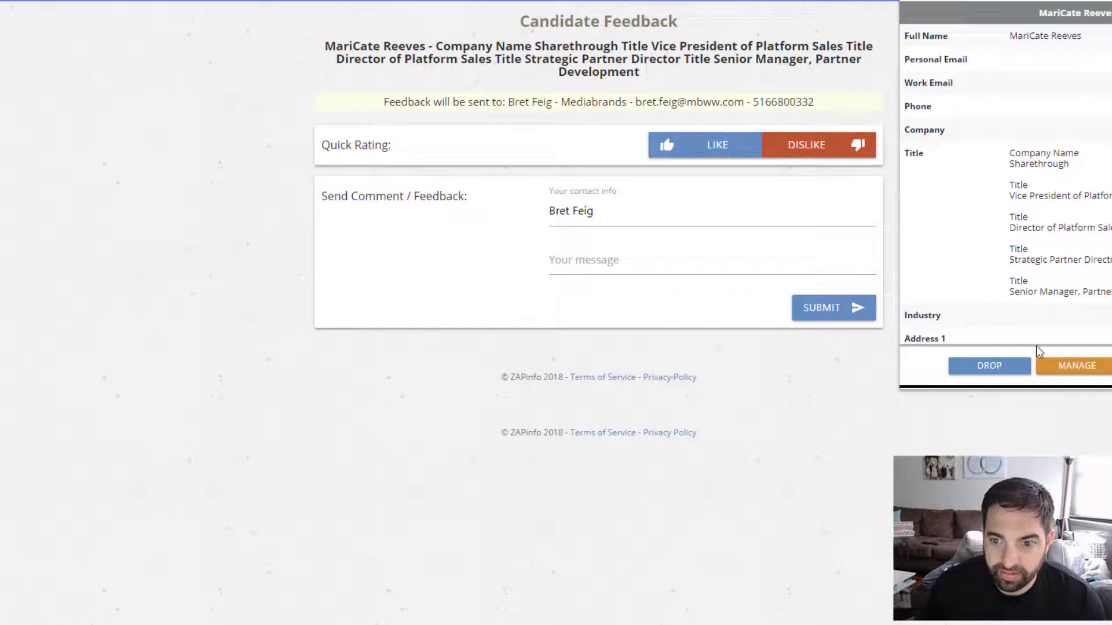
click(989, 365)
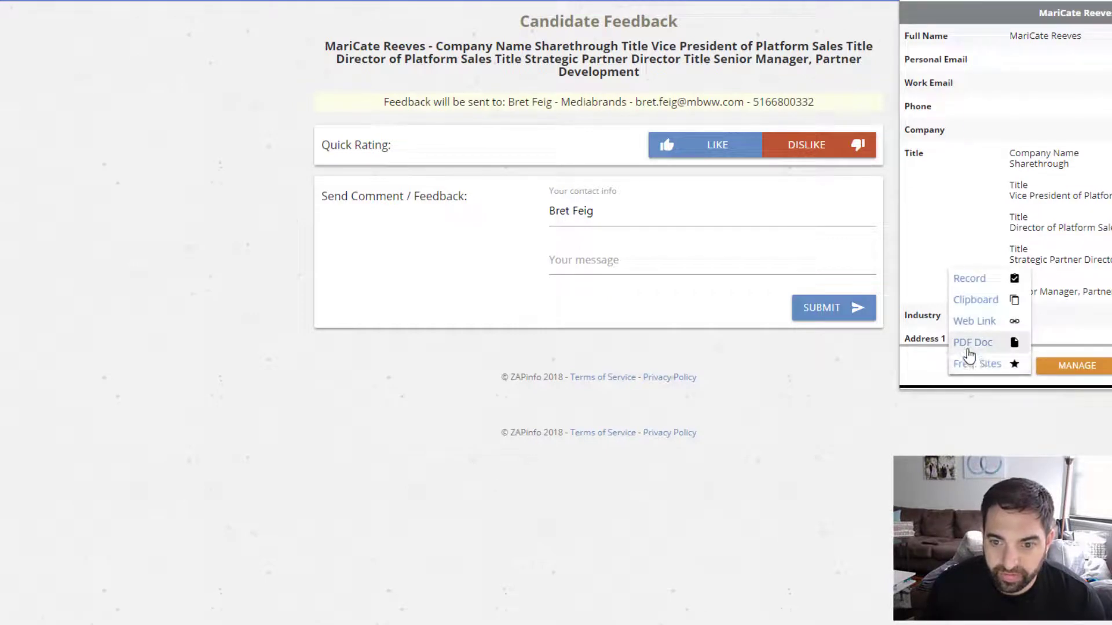
click(966, 322)
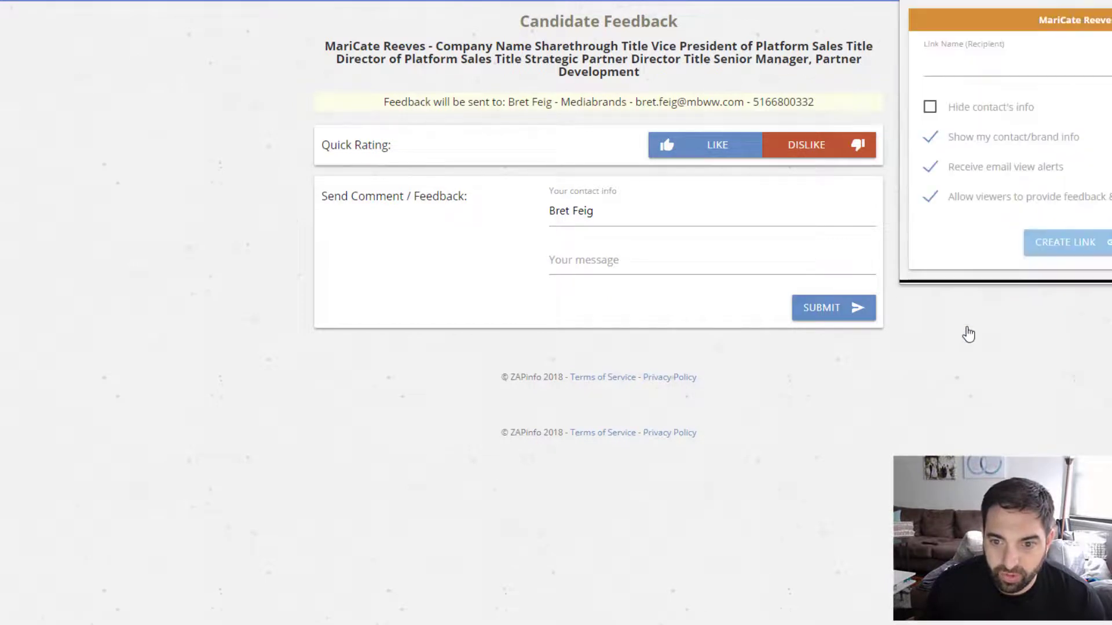
- Name the link after the candidate's resume, hide brand info, then create and copy it
click(974, 67)
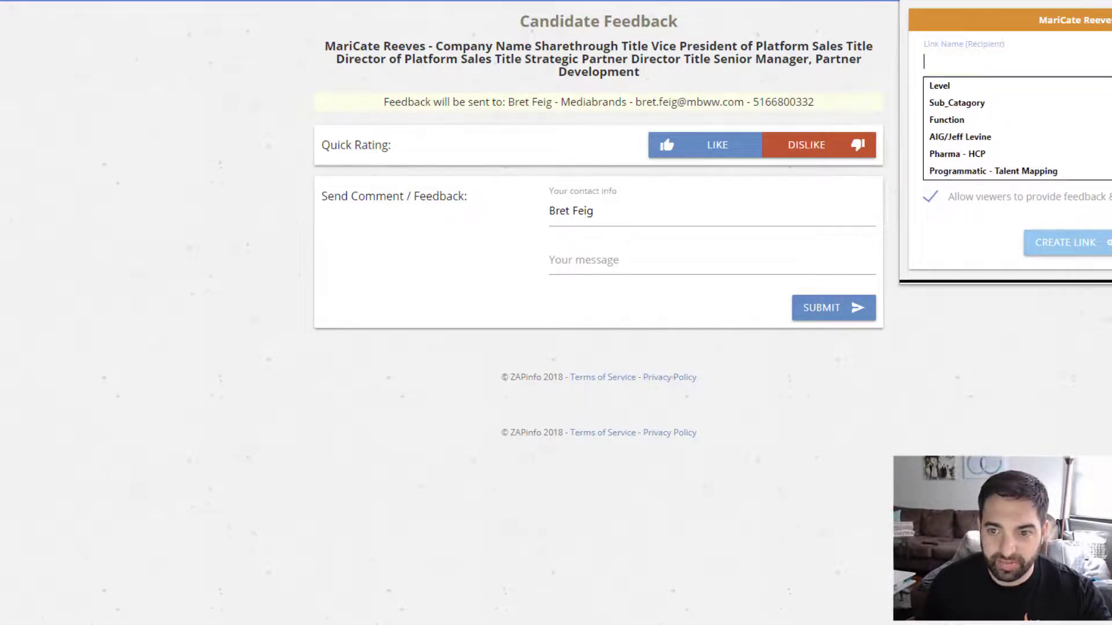
click(1106, 248)
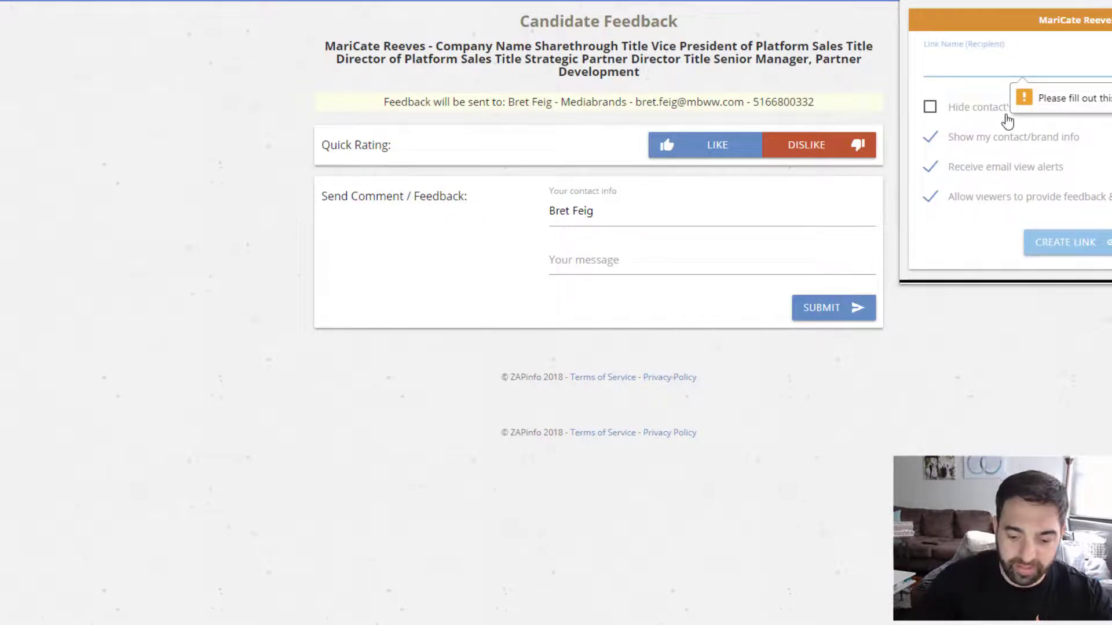
text(Mari)
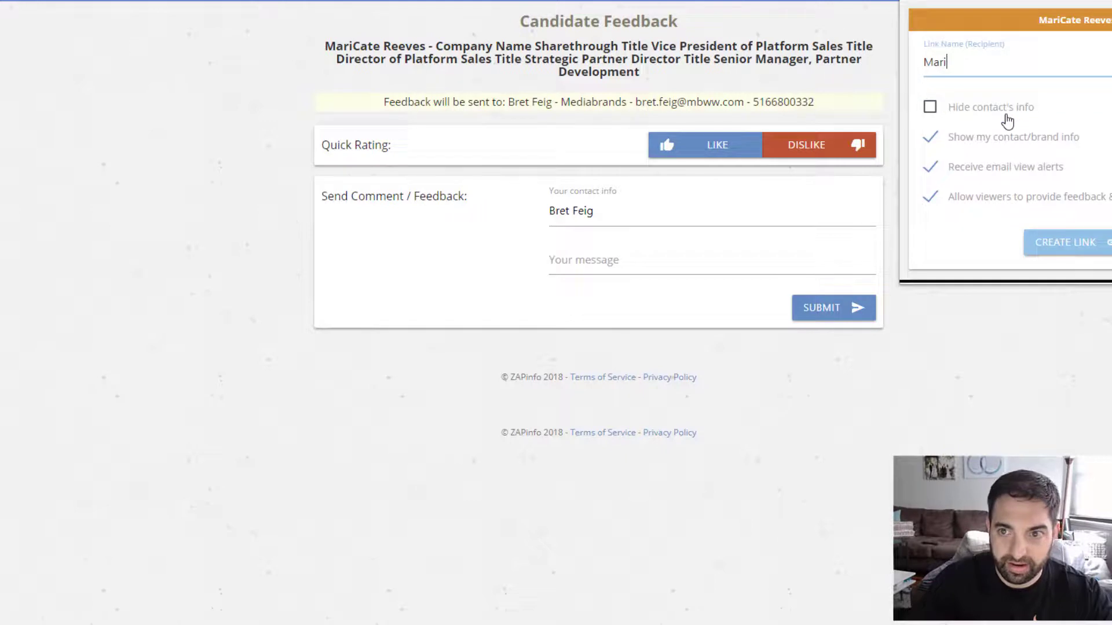
text(cate)
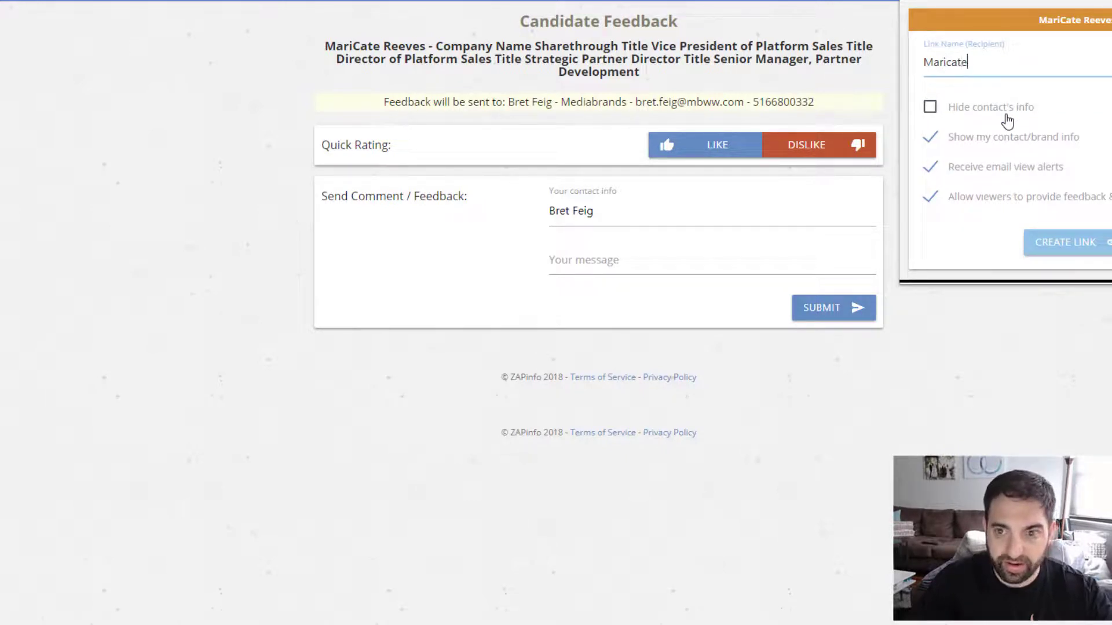
text( resume)
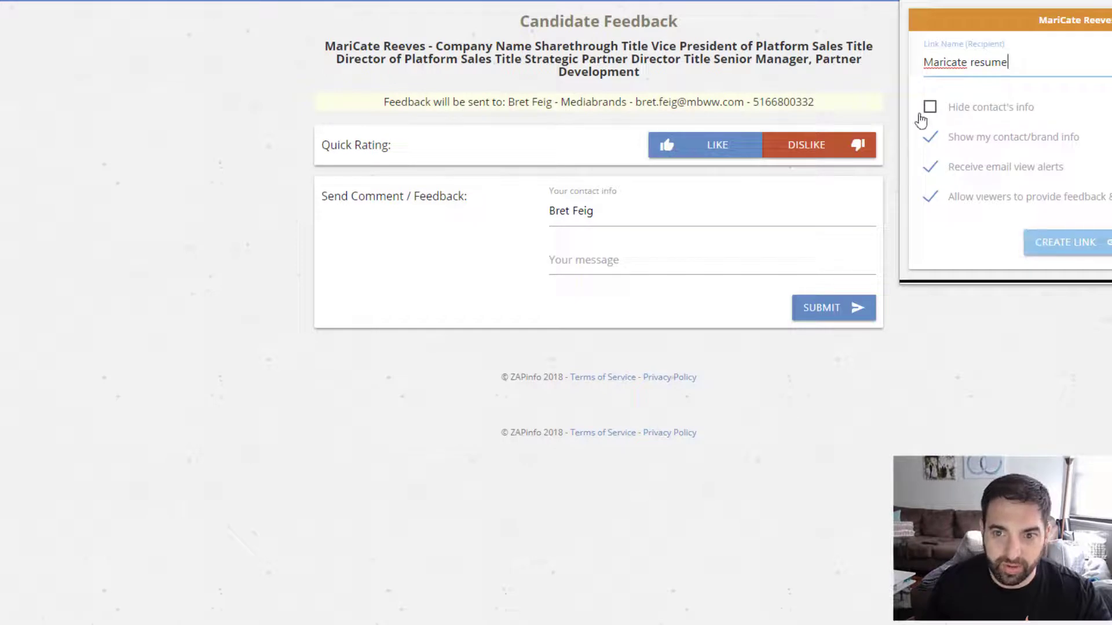
click(933, 139)
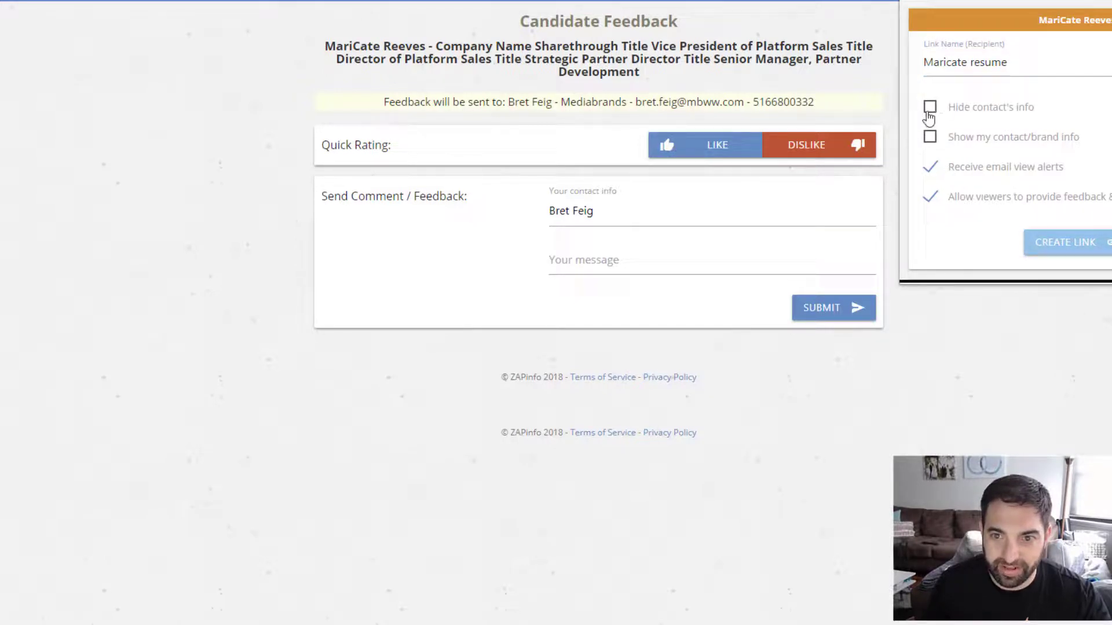
click(1064, 239)
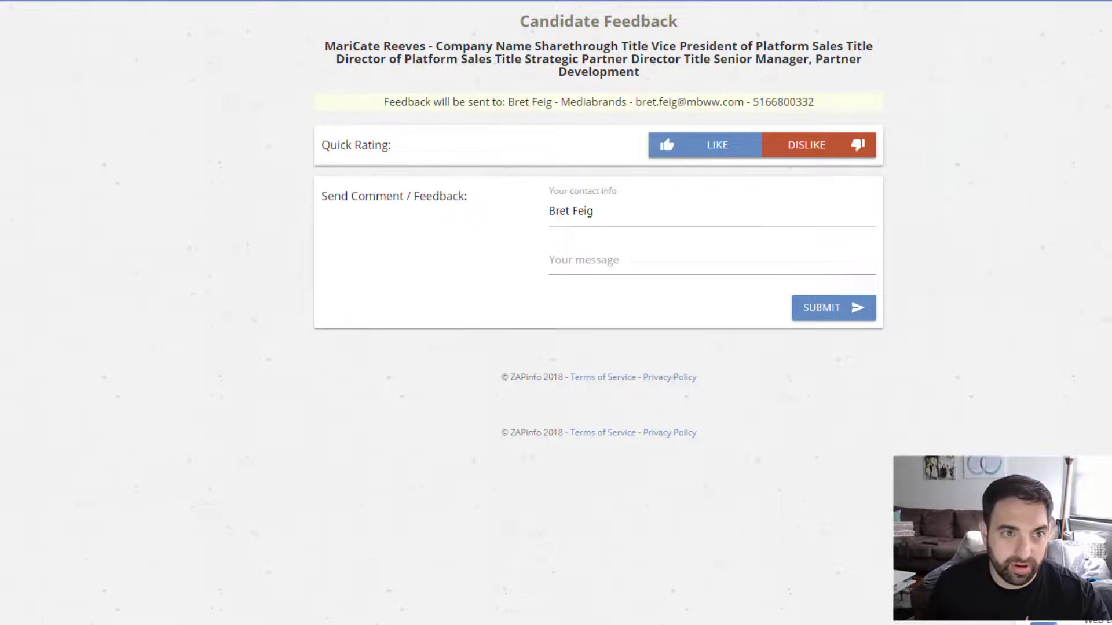
- Load the copied candidate profile link and bring up its Provide feedback & comments form
key(ctrl+Tab)
key(ctrl+l)
key(ctrl+v)
key(Return)
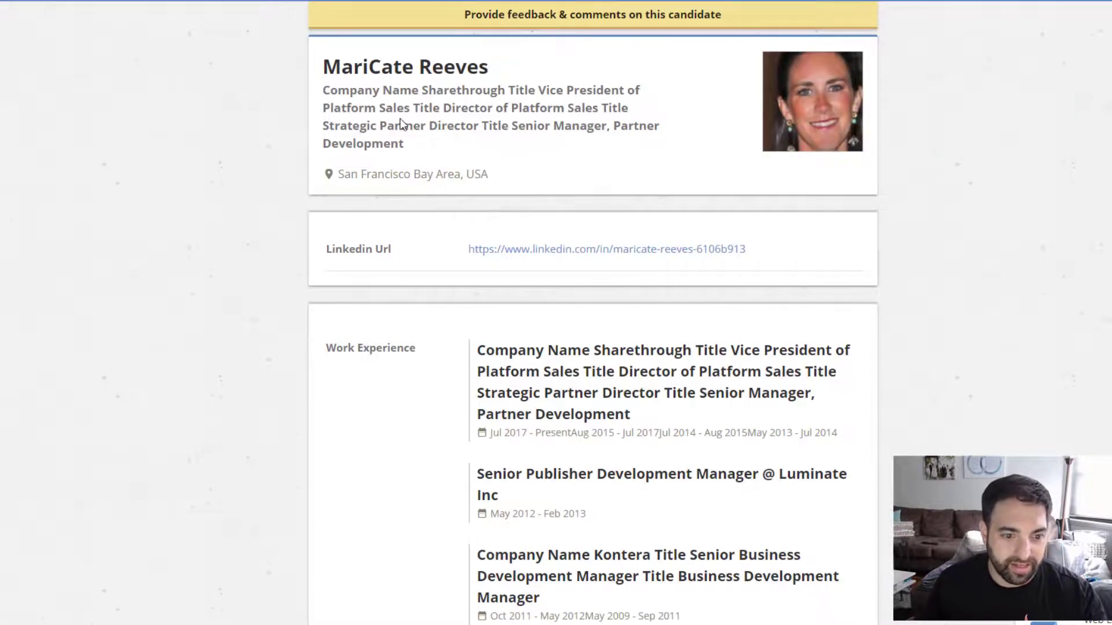
scroll(404, 202, down, 8)
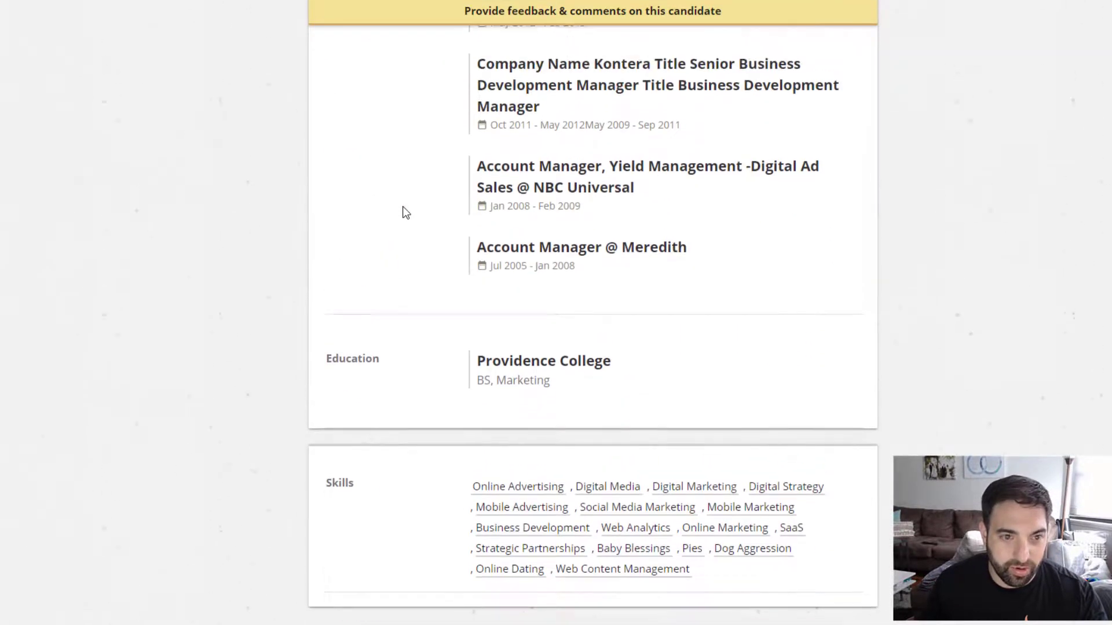
scroll(404, 209, up, 8)
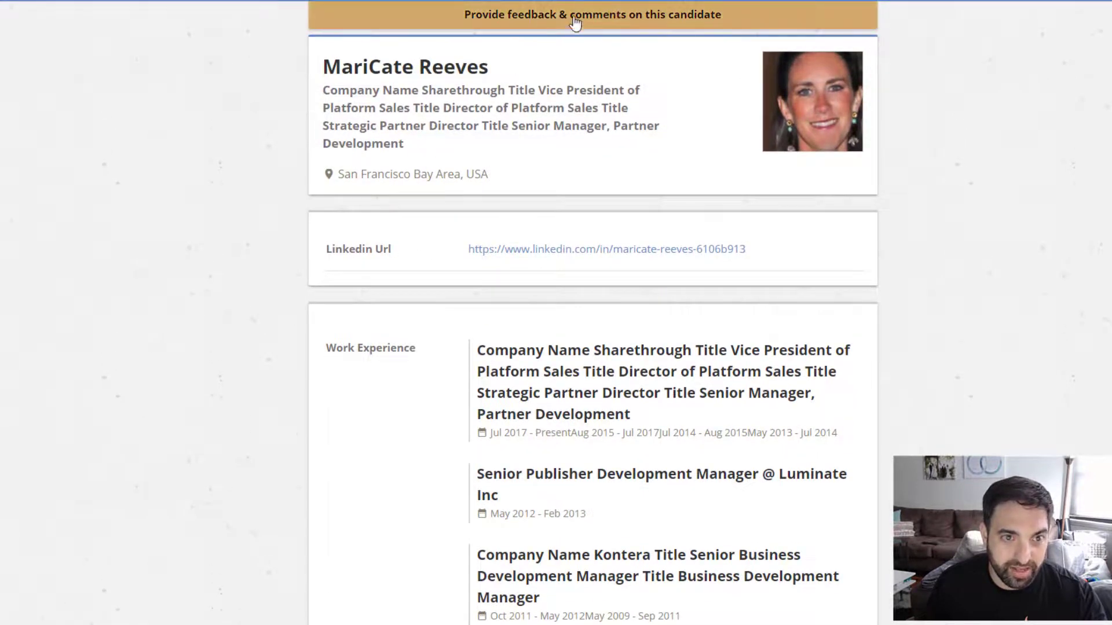
click(534, 23)
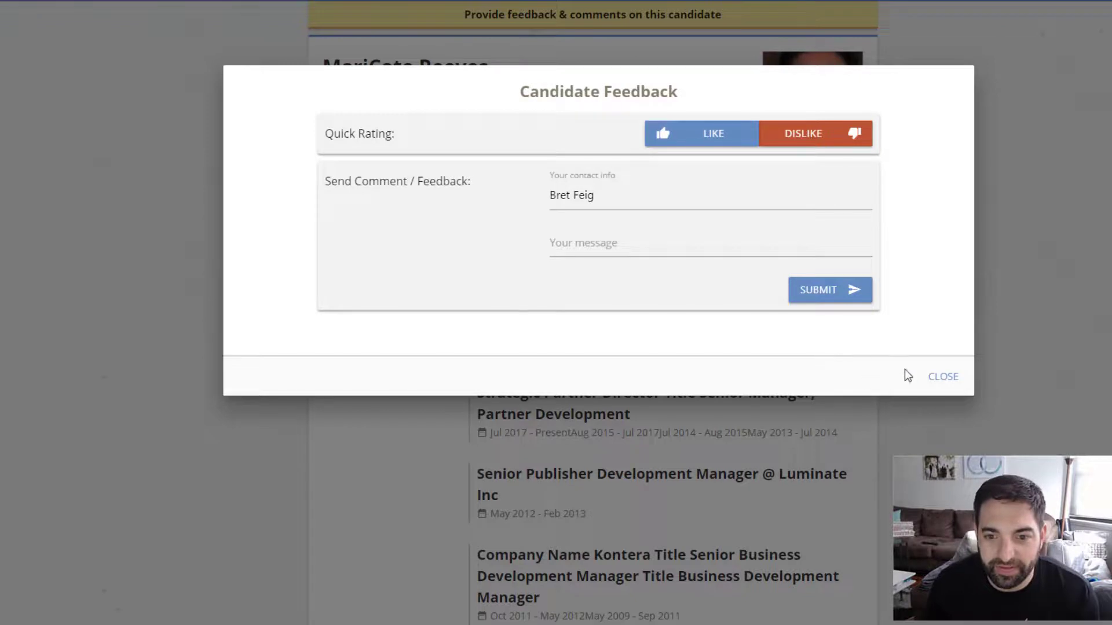
- Close the Candidate Feedback modal to get back to the Your Clips list
click(940, 377)
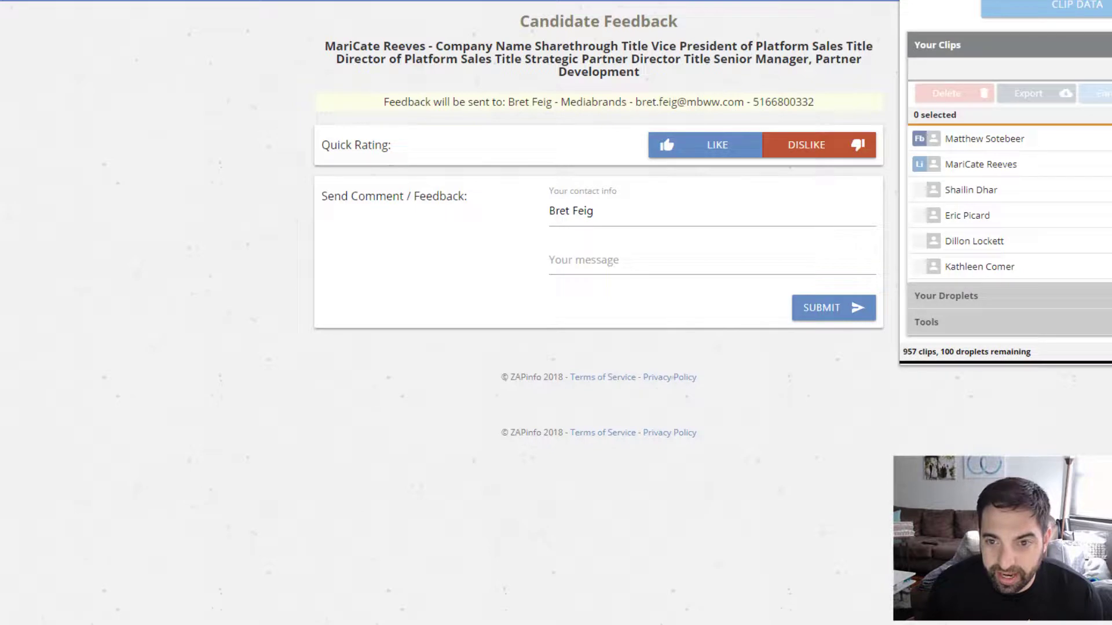
- Select all 43 clipped contacts and export them as Spreadsheet (Quick)
scroll(1034, 157, down, 10)
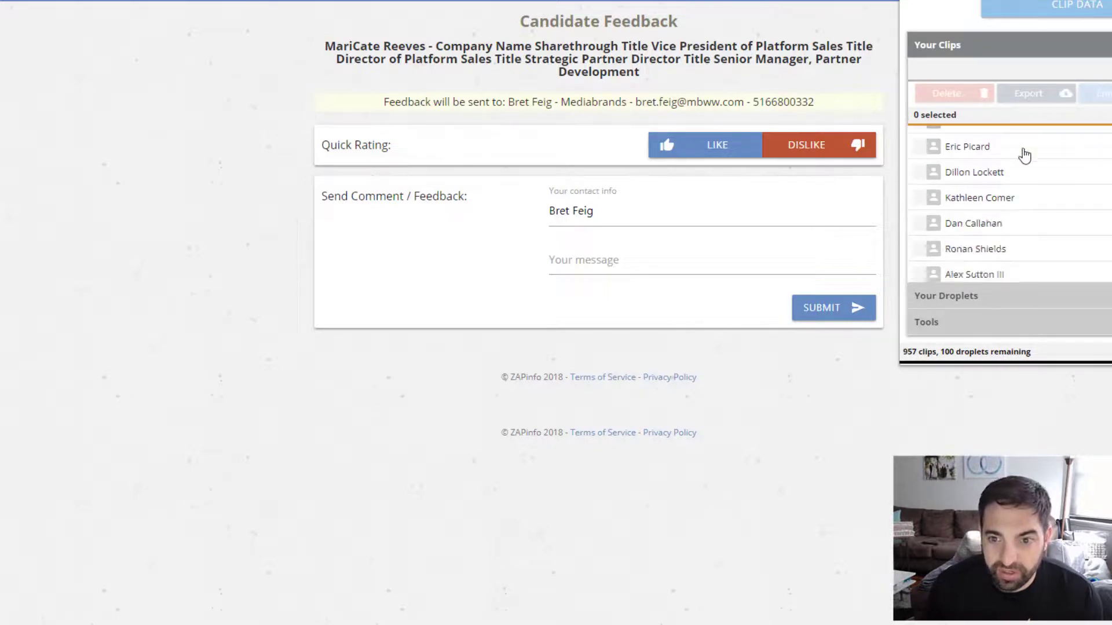
scroll(1031, 168, down, 2)
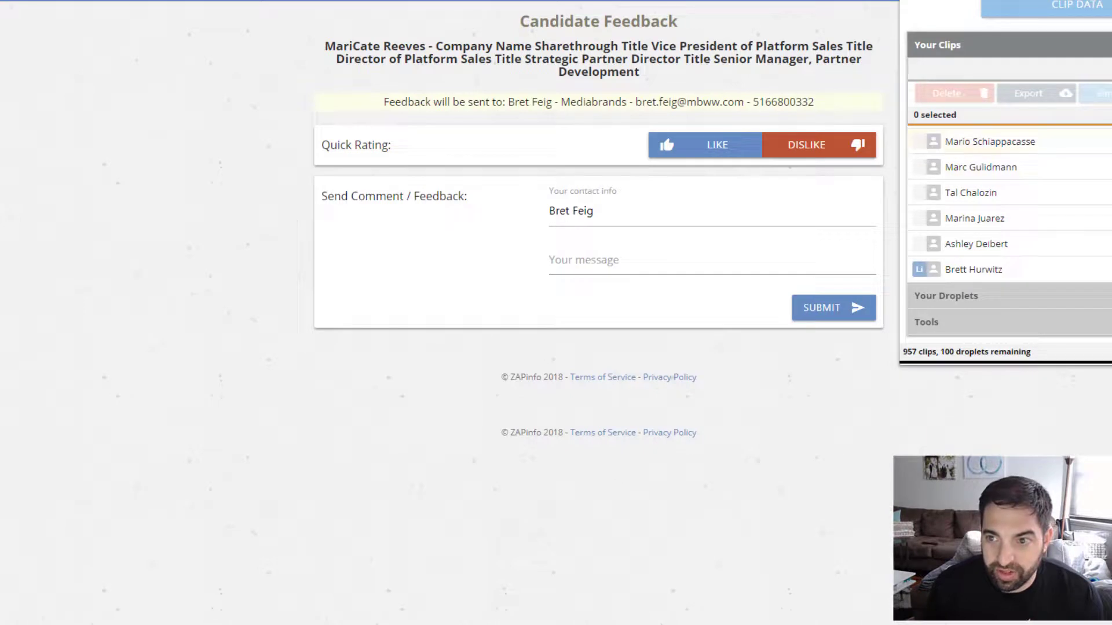
key(ctrl+a)
click(1058, 101)
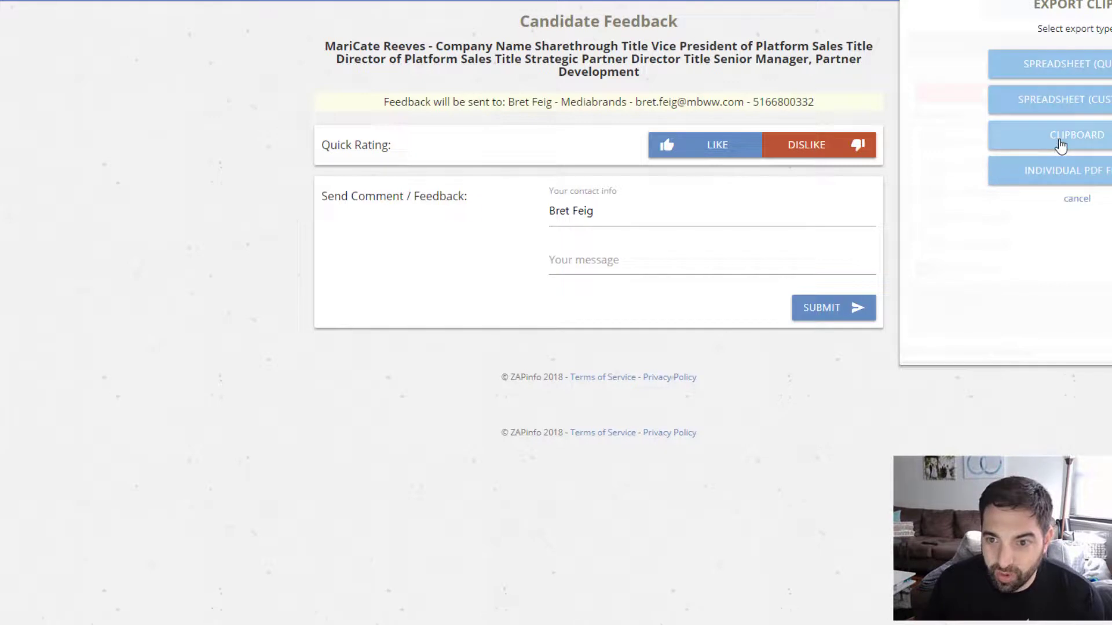
click(1070, 76)
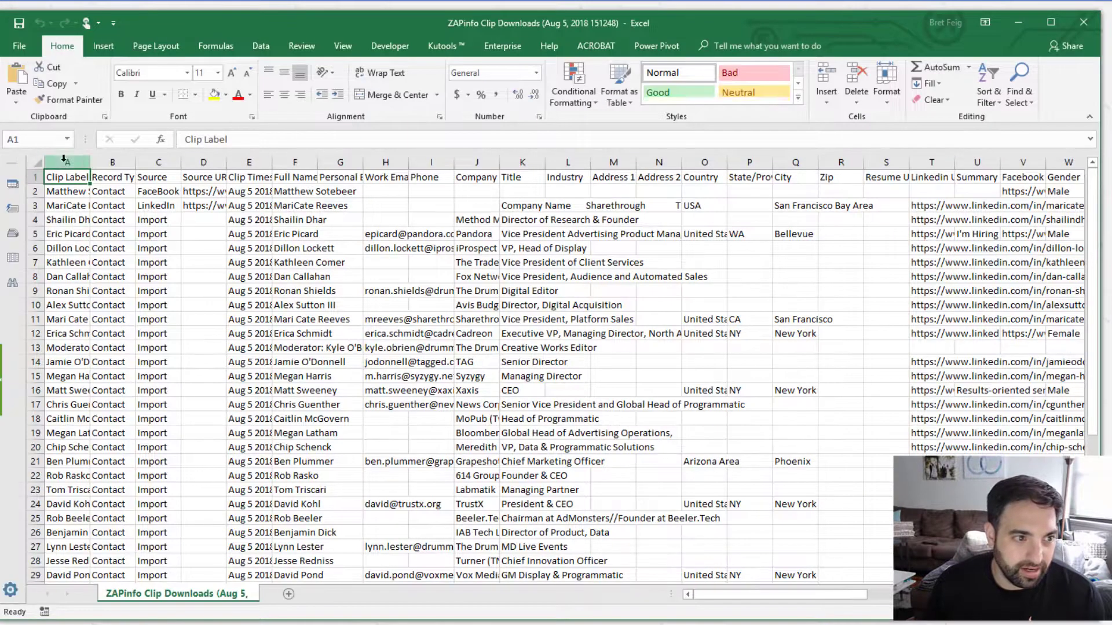
- AutoFit column A, column H, then all columns so e-mails and URLs show in full
click(64, 157)
double_click(90, 162)
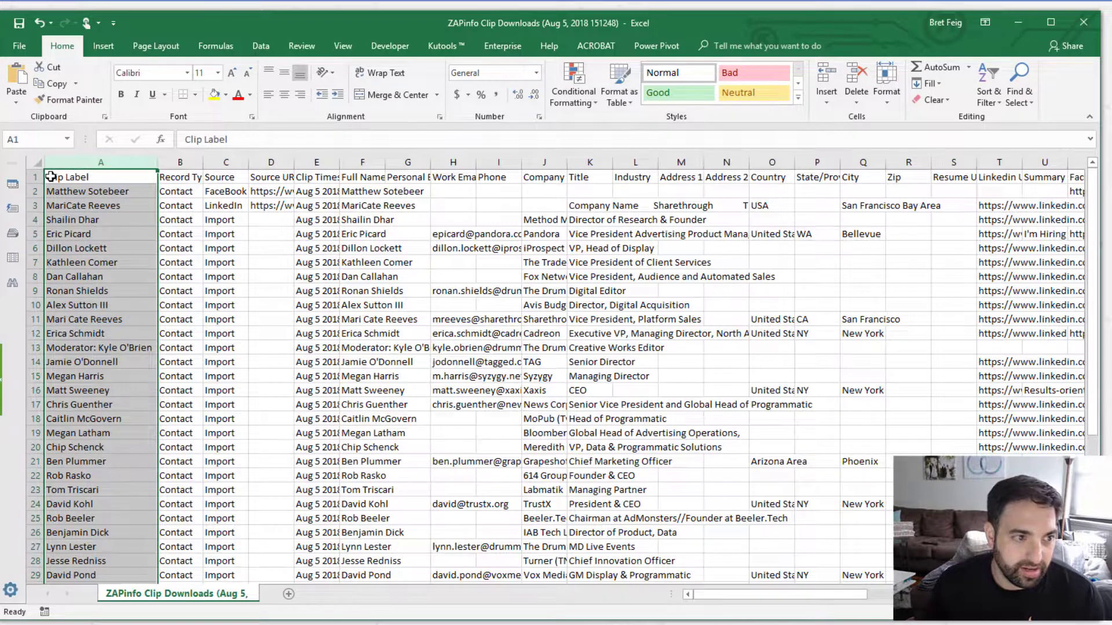
click(51, 177)
key(shift+space)
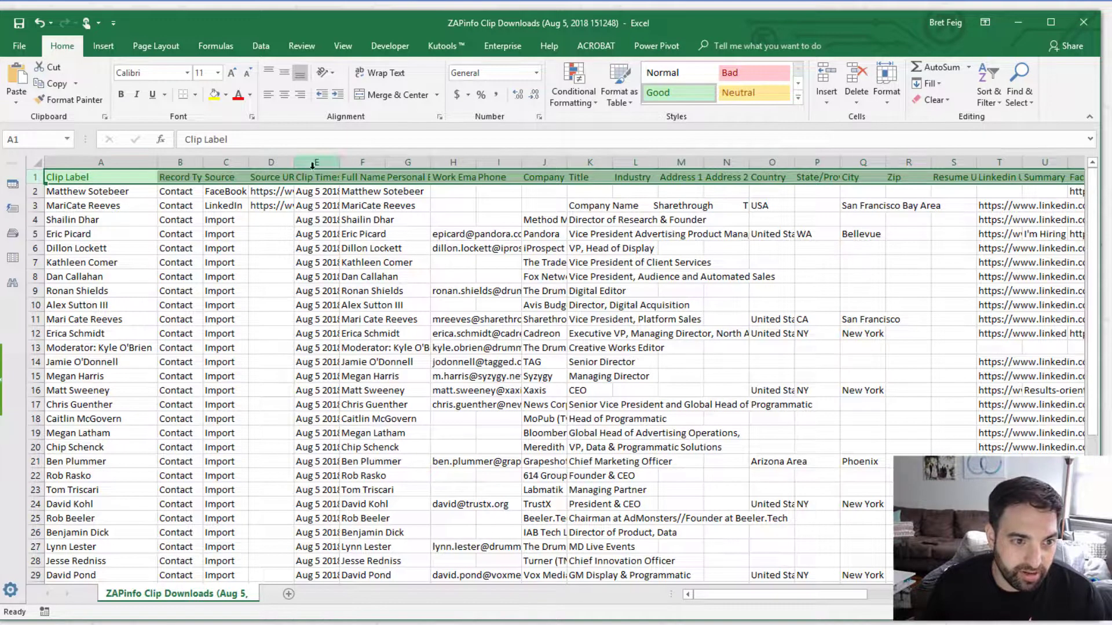
double_click(476, 163)
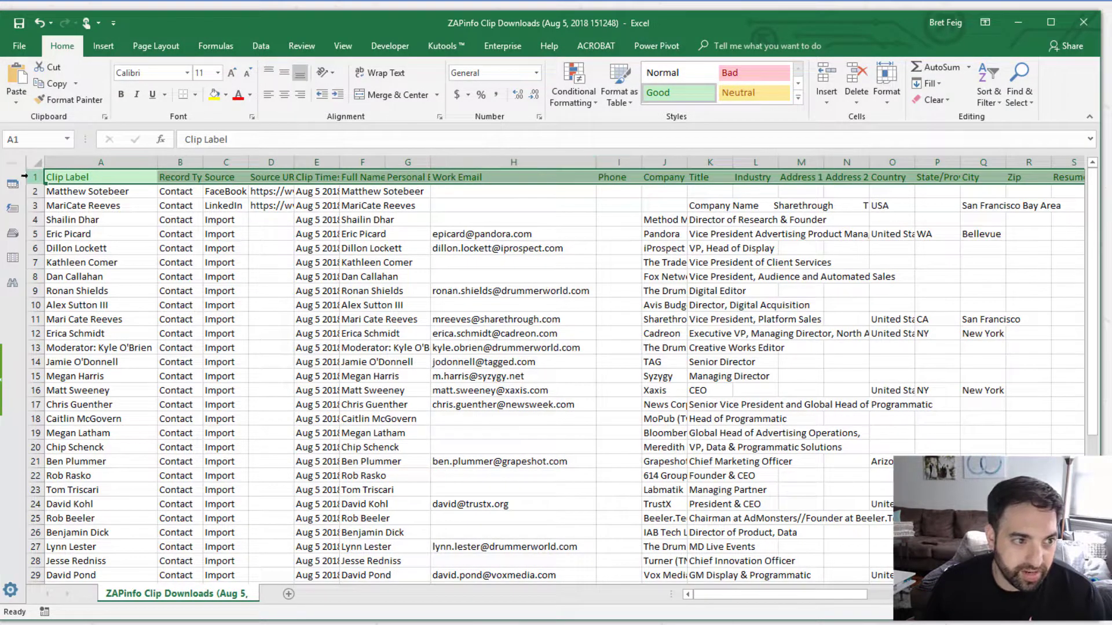
key(ctrl+a)
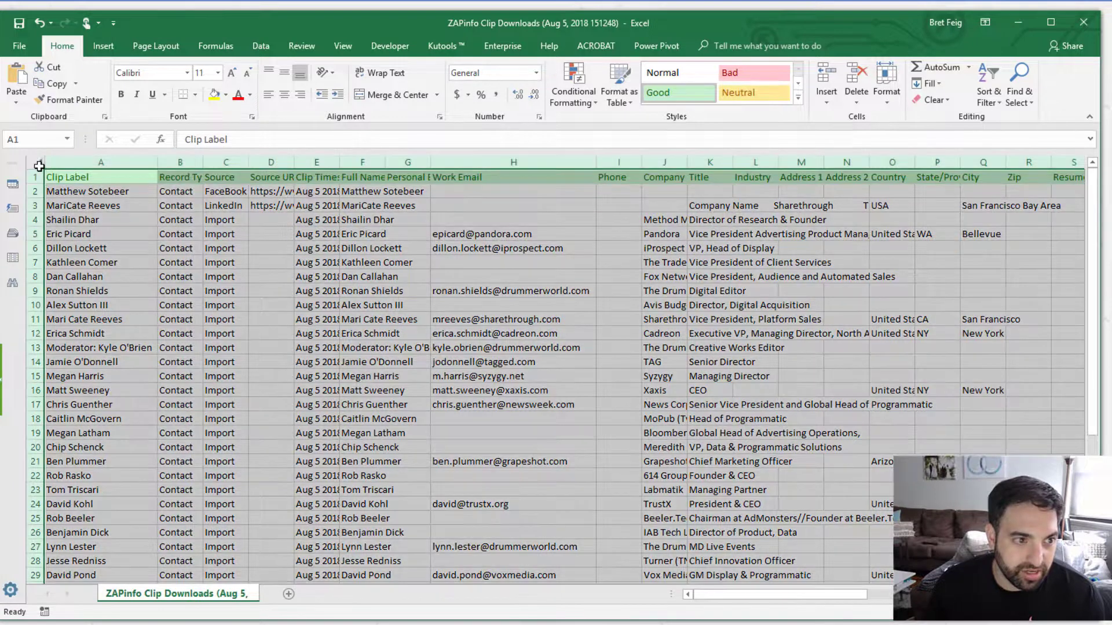
double_click(157, 162)
click(341, 231)
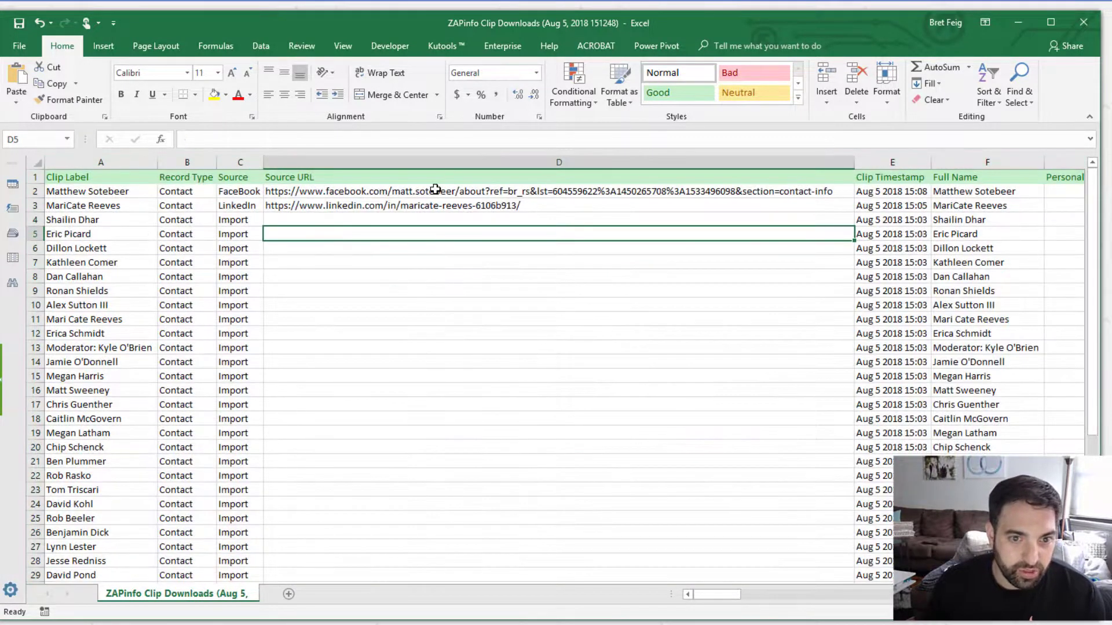
click(435, 191)
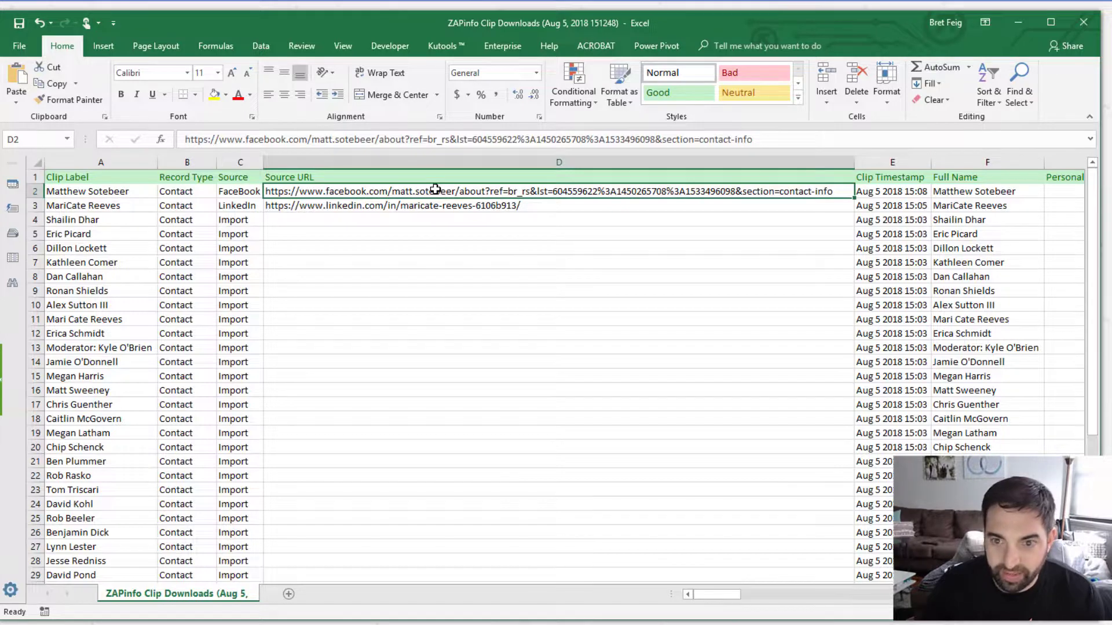
key(Right)
key(Right)
key(Right)
key(Right)
key(Right)
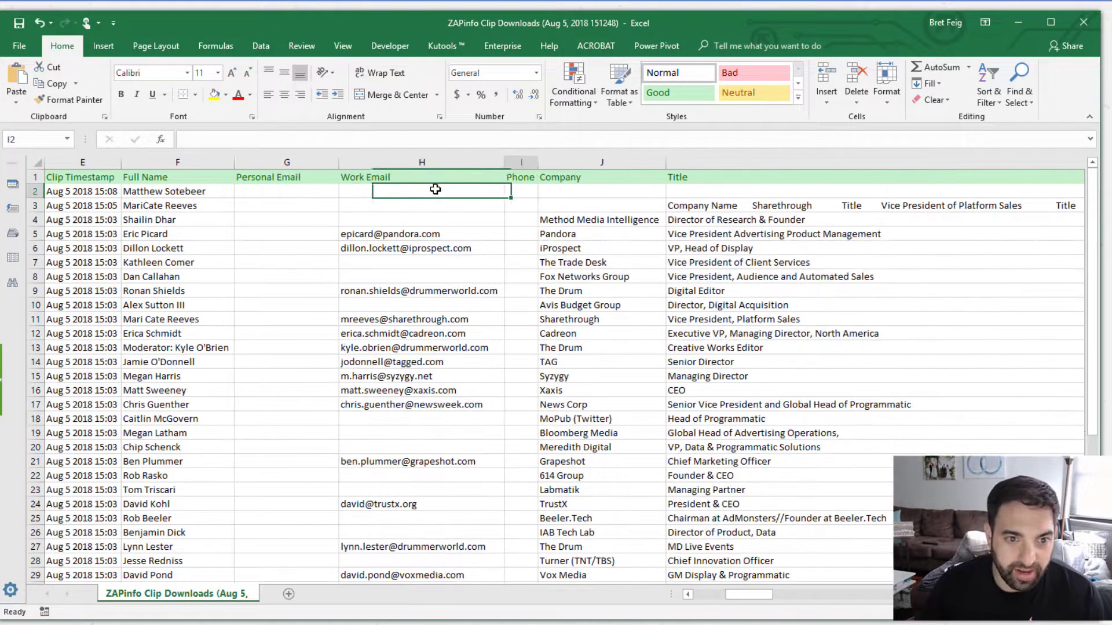
key(Right)
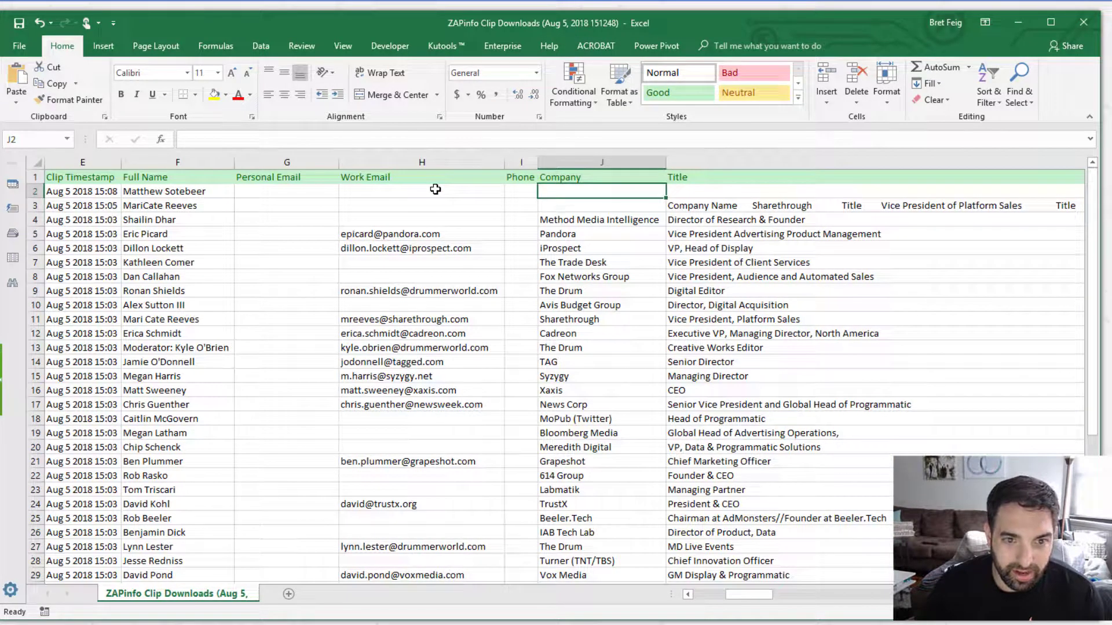
key(Right)
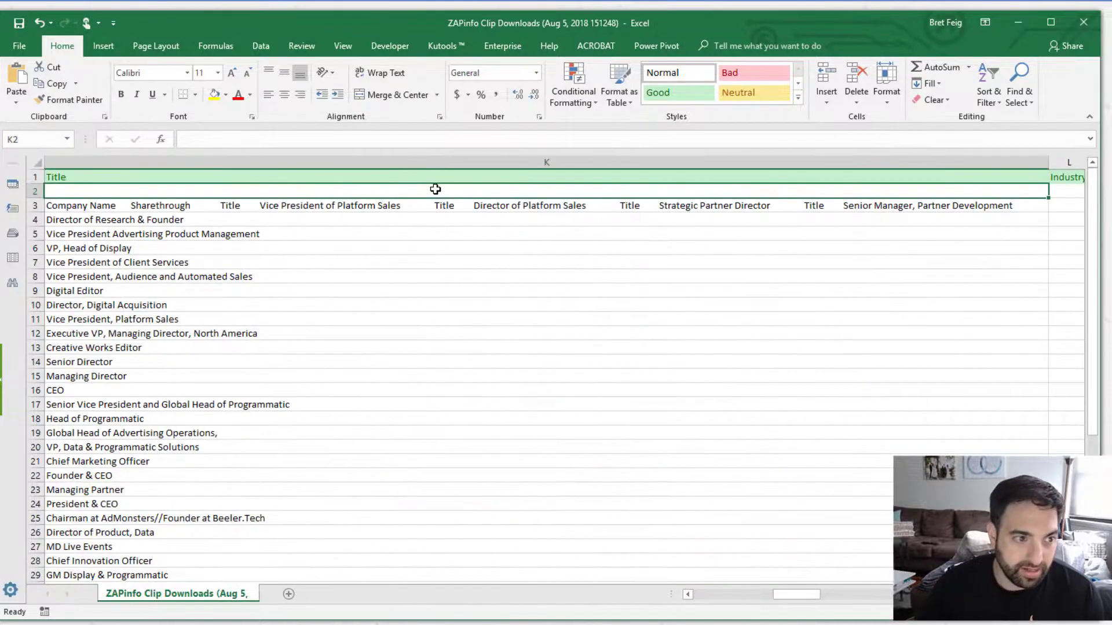
key(Left)
key(Right)
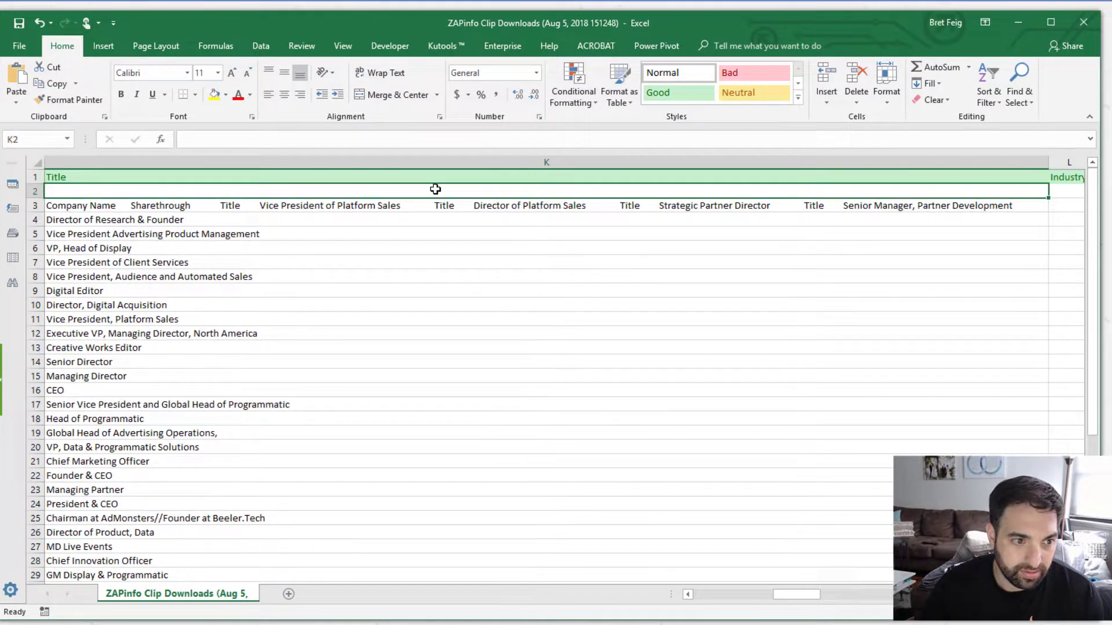
key(Down)
key(Right)
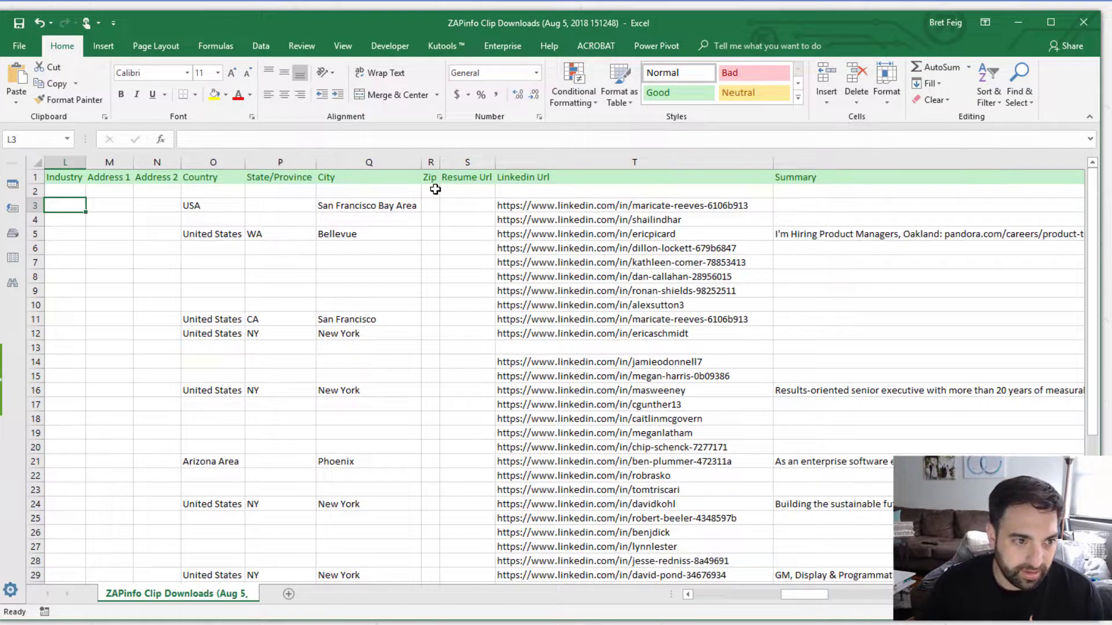
key(Left)
key(Down)
key(Down)
key(Up)
key(Up)
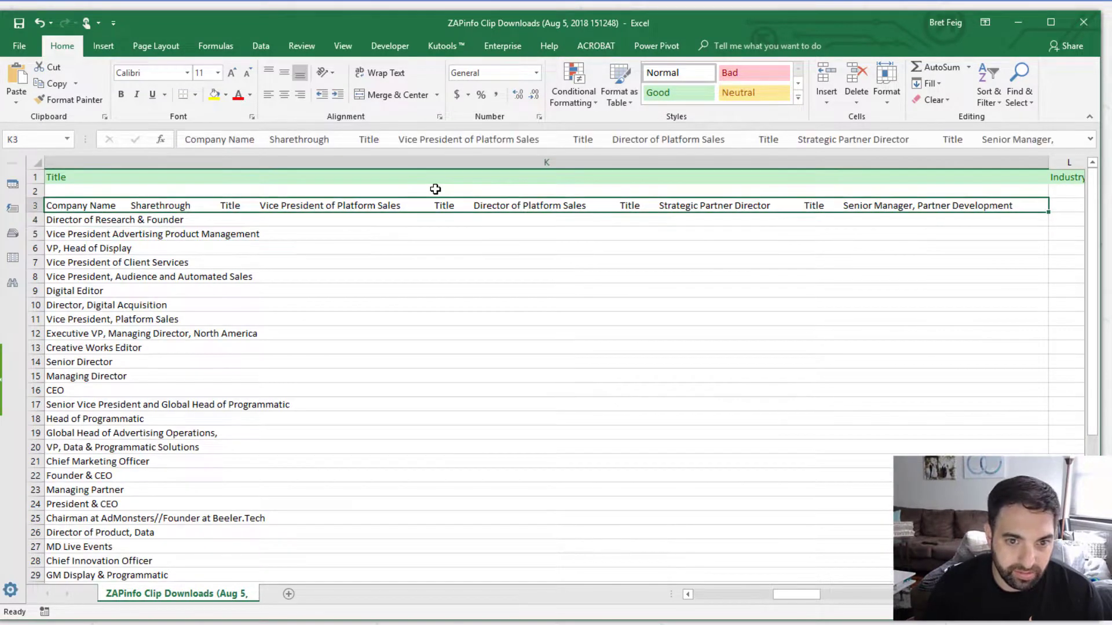
key(Right)
key(Right)
key(Right)
key(Right)
key(Right)
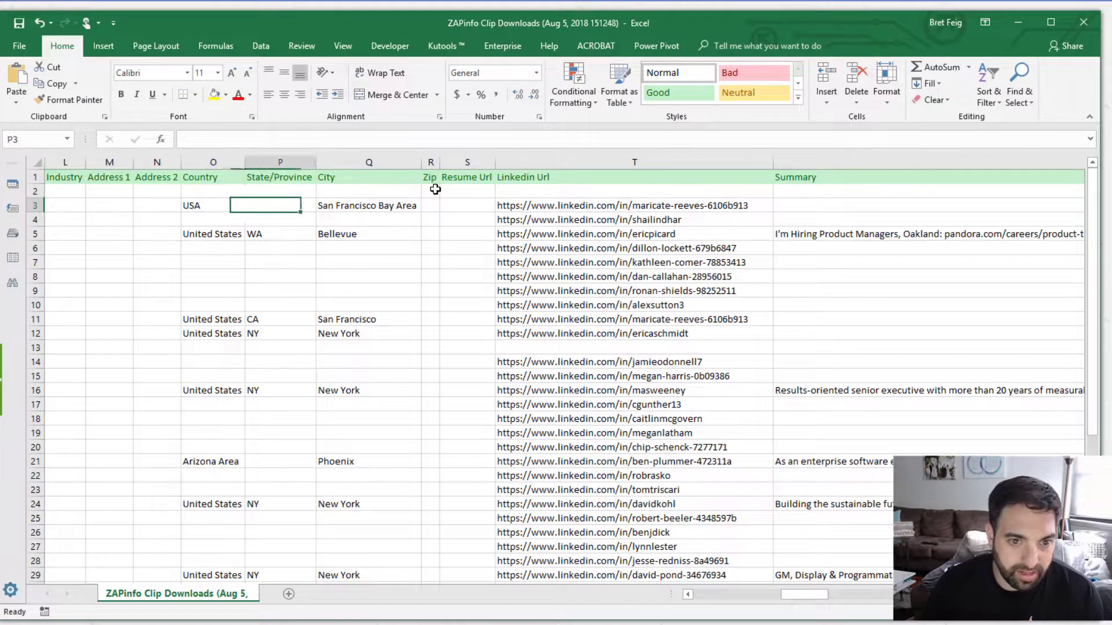
key(Right)
key(Right)
key(Right)
key(Down)
key(Down)
key(Down)
key(Right)
key(Right)
key(Right)
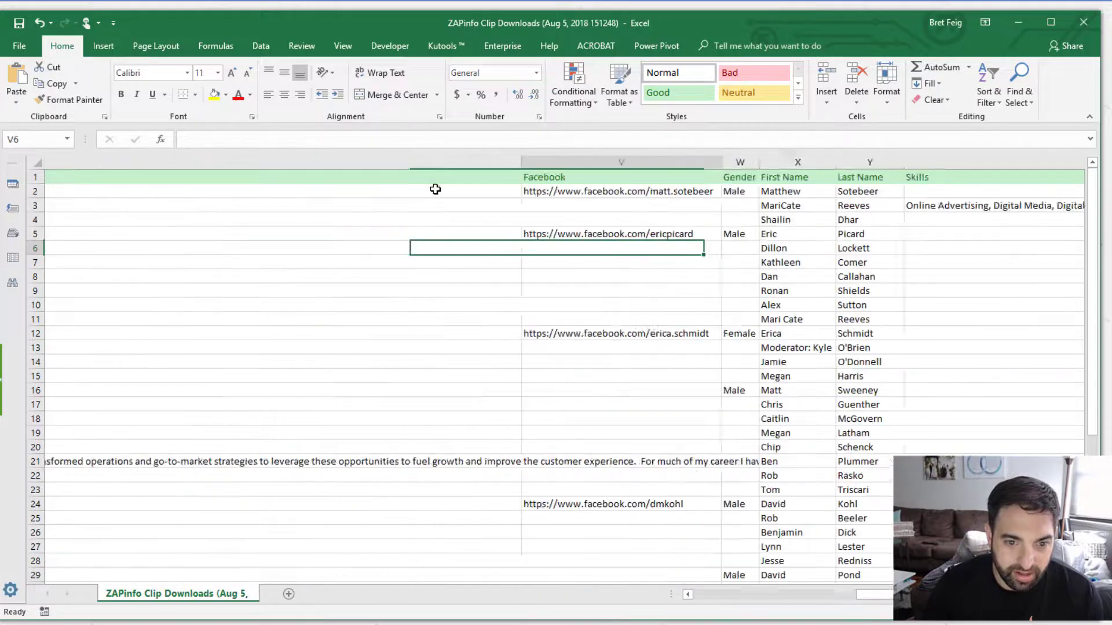
key(Left)
key(Down)
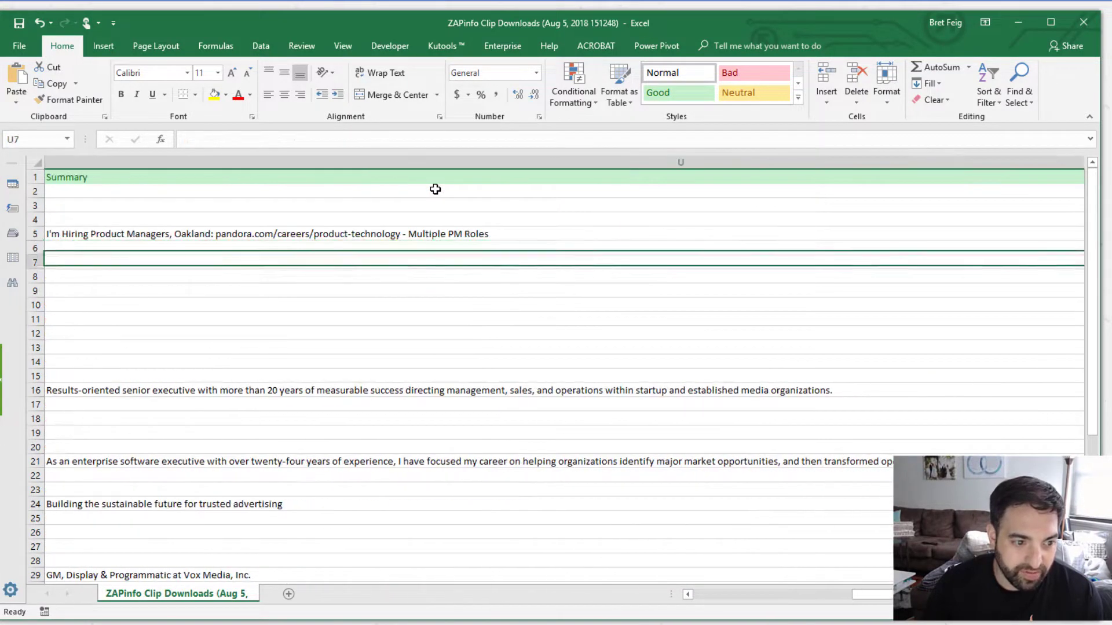
key(Down)
key(Down)
key(Down)
key(Down)
key(Down)
key(Down)
key(Down)
key(Down)
key(Down)
key(Down)
key(Down)
key(Down)
key(Up)
key(Up)
key(Up)
key(Up)
key(Up)
key(Up)
key(Up)
key(Up)
key(Up)
key(Up)
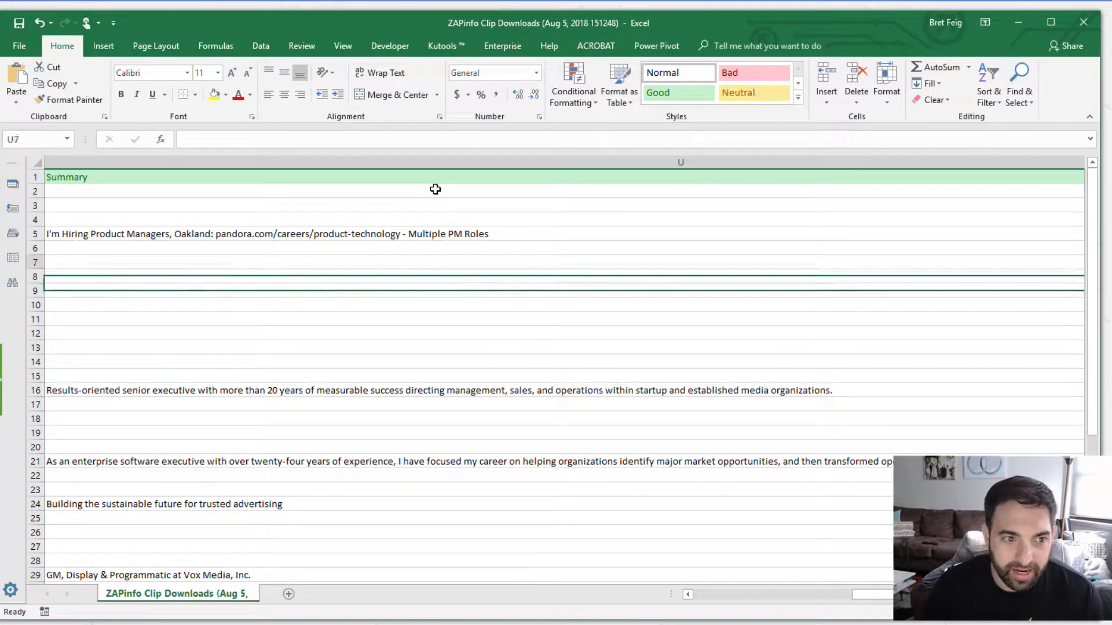
key(Up)
key(Up)
key(Up)
key(Up)
key(Up)
key(Up)
key(Down)
key(Down)
key(Down)
key(Down)
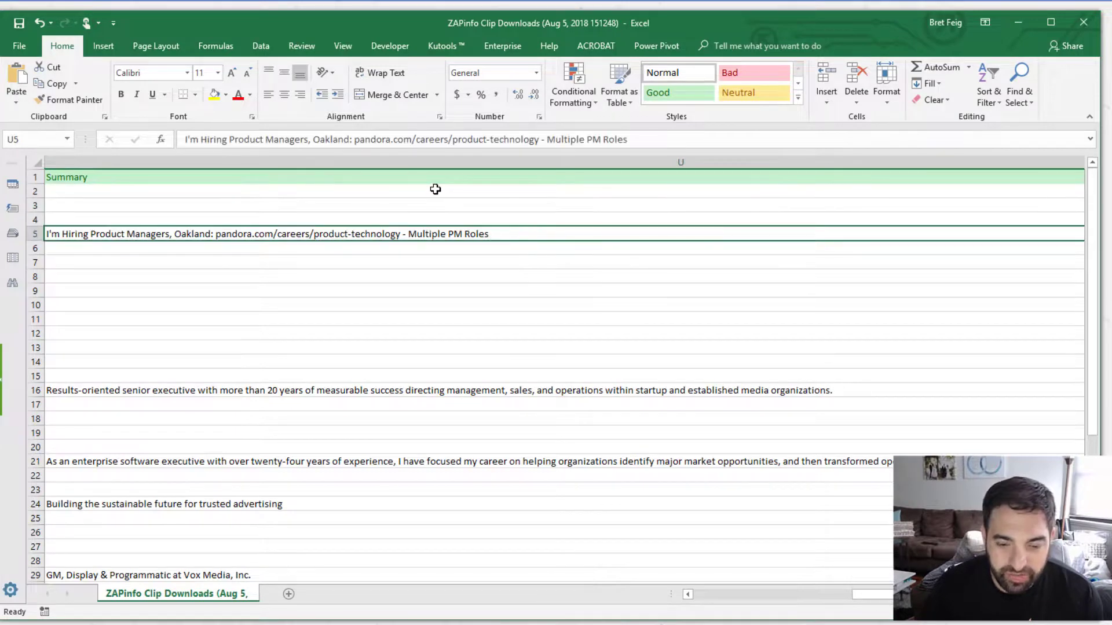
key(Right)
key(Up)
key(Up)
key(Up)
key(Up)
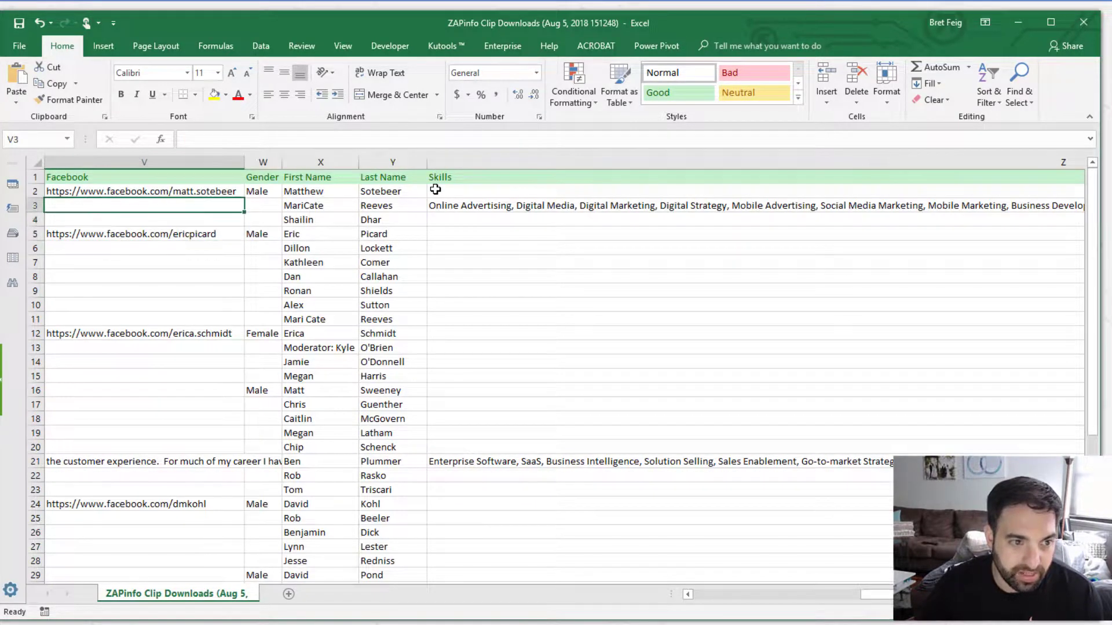
key(Down)
key(Right)
key(Right)
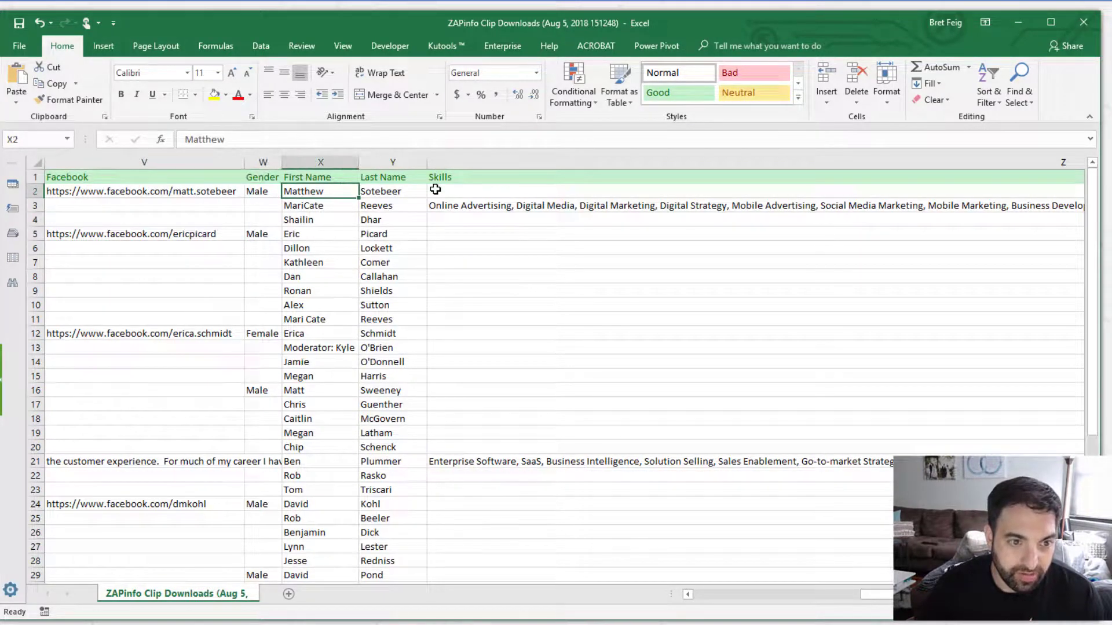
key(Right)
key(Right)
key(Right)
key(Down)
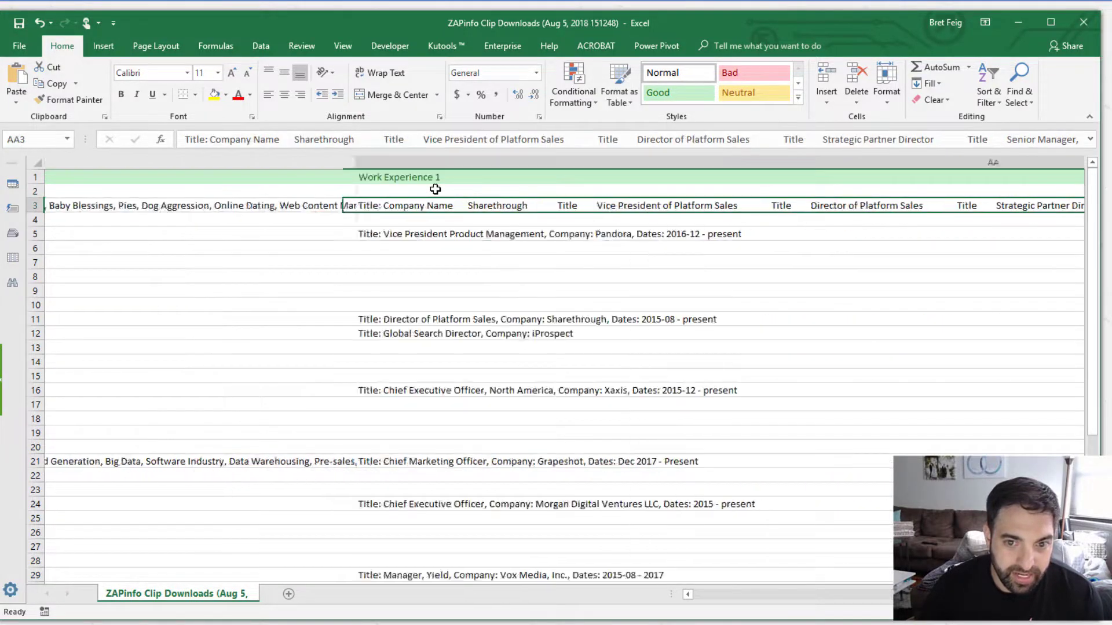
scroll(435, 189, right, 3)
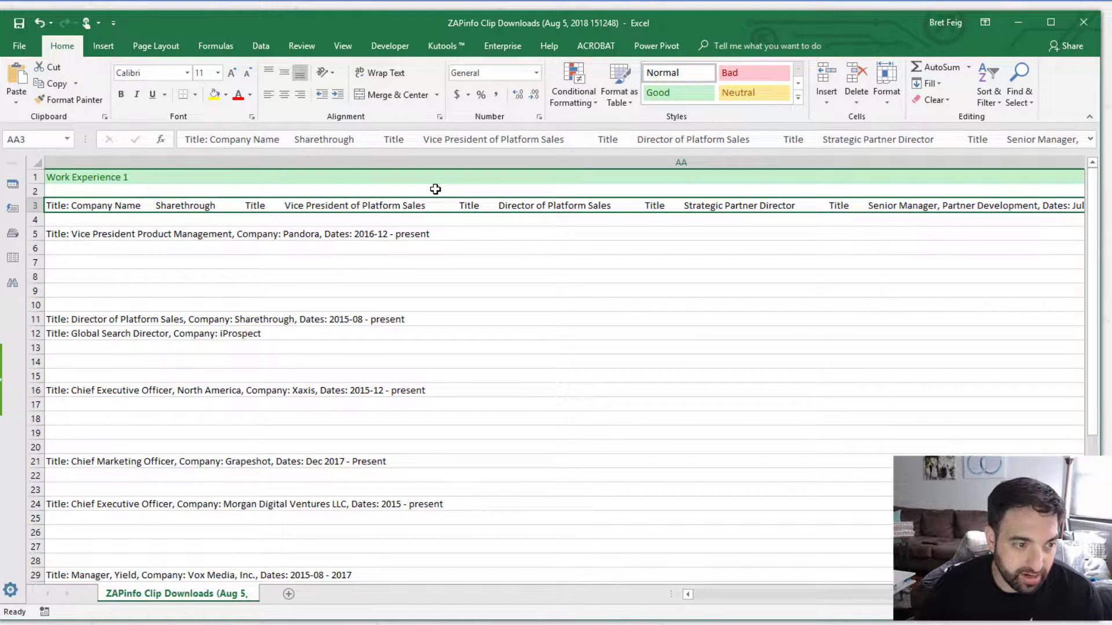
key(Right)
key(Right)
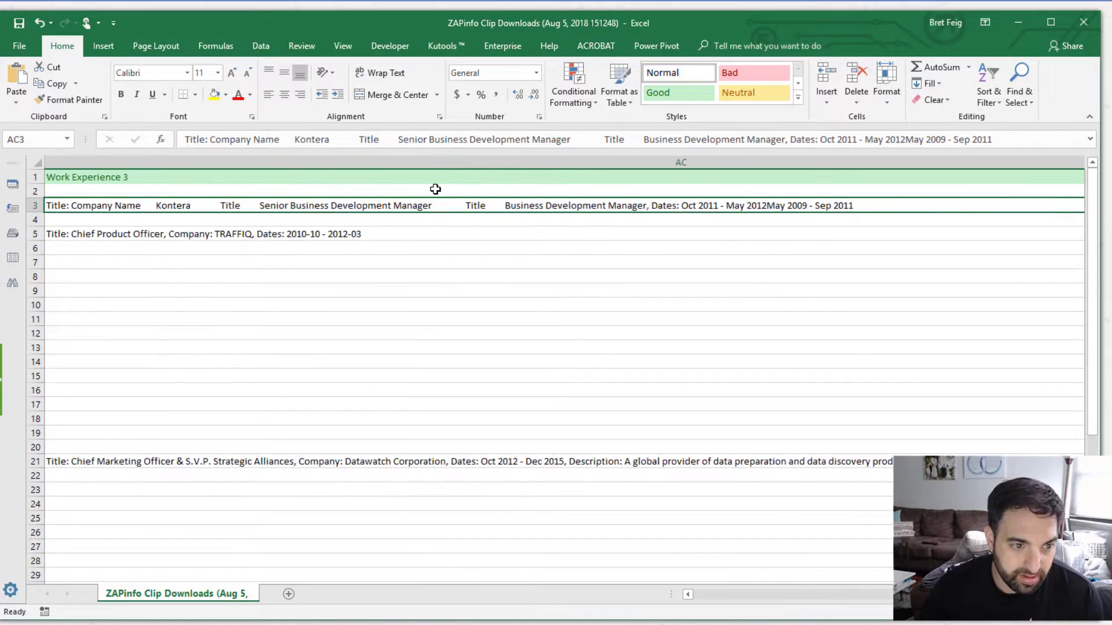
key(Right)
key(Right)
key(Right)
key(Right)
key(Right)
key(Right)
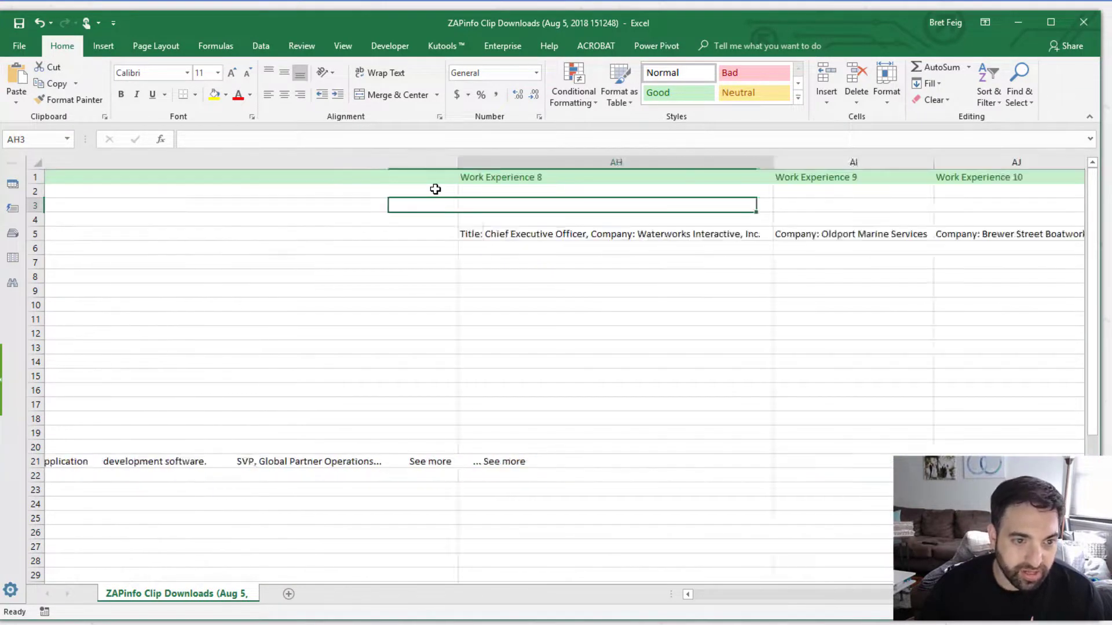
key(Right)
key(Right)
key(Right)
key(Right)
key(Right)
key(Right)
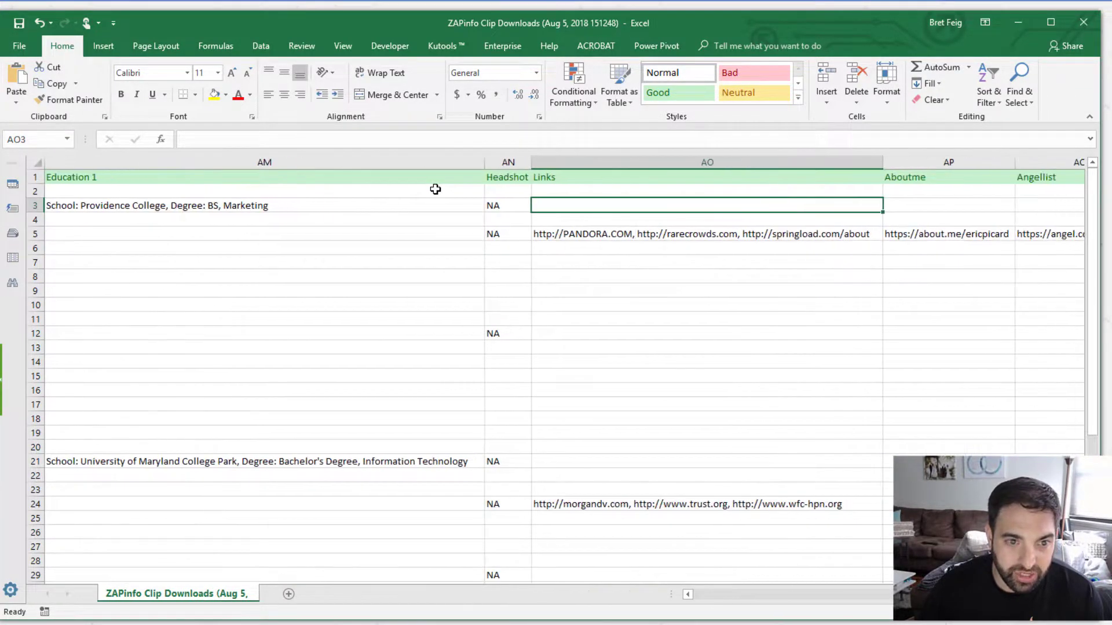
key(Down)
key(Down)
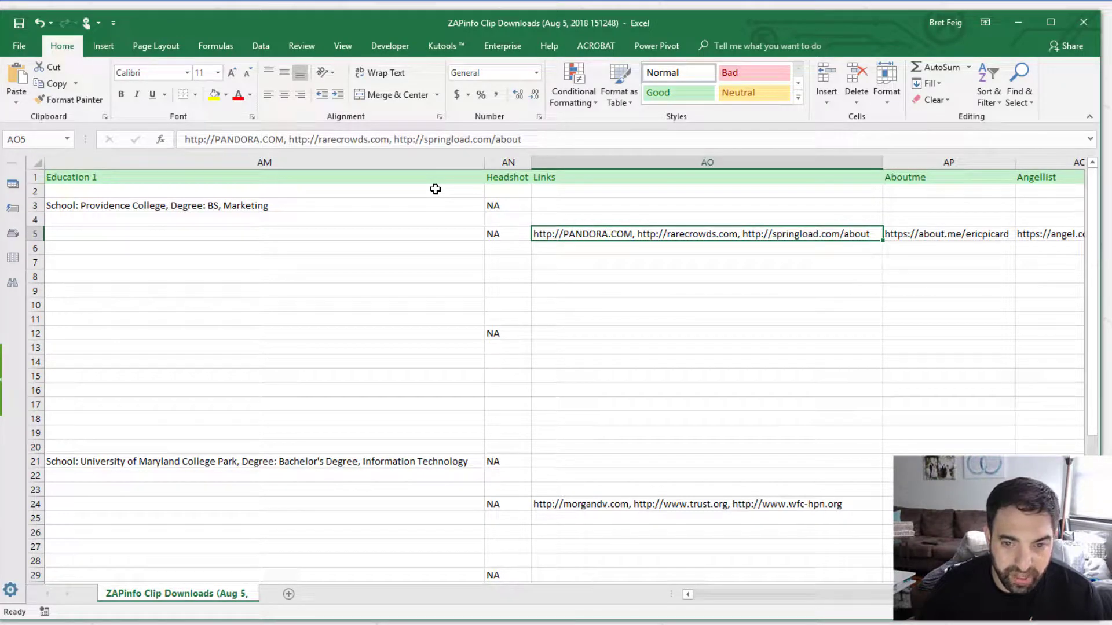
key(Right)
key(Right)
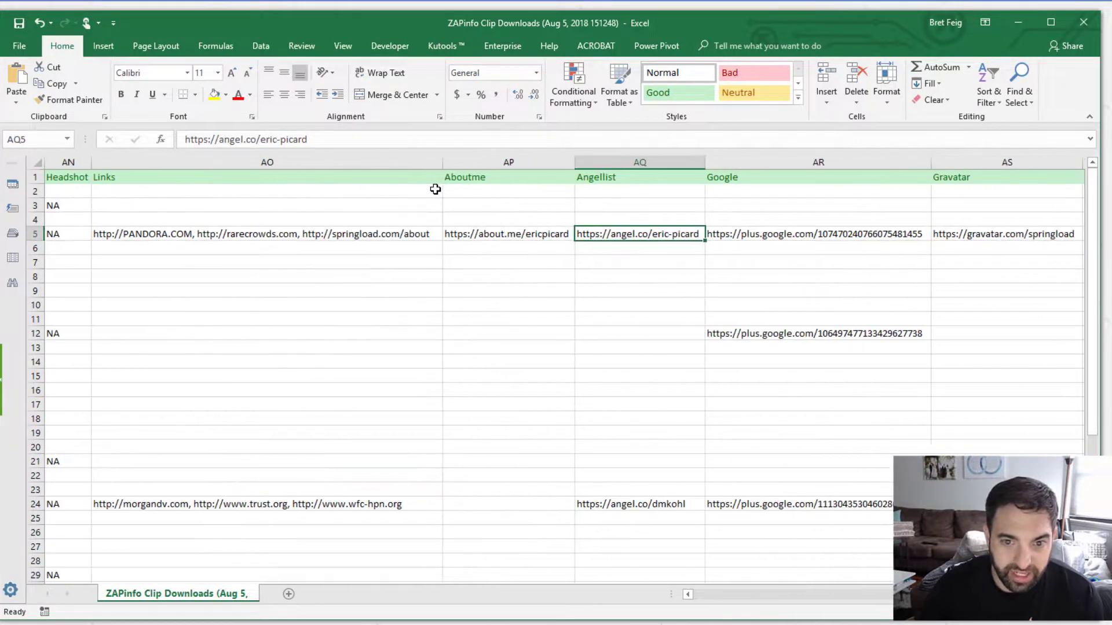
key(Right)
key(Right)
key(Right)
key(Right)
key(Right)
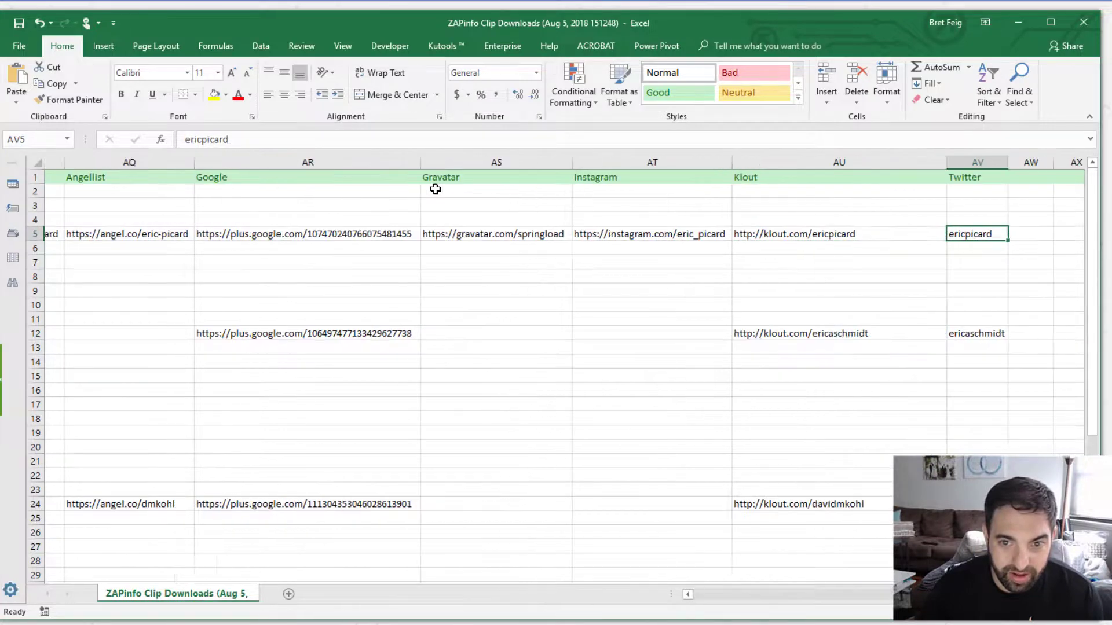
key(Right)
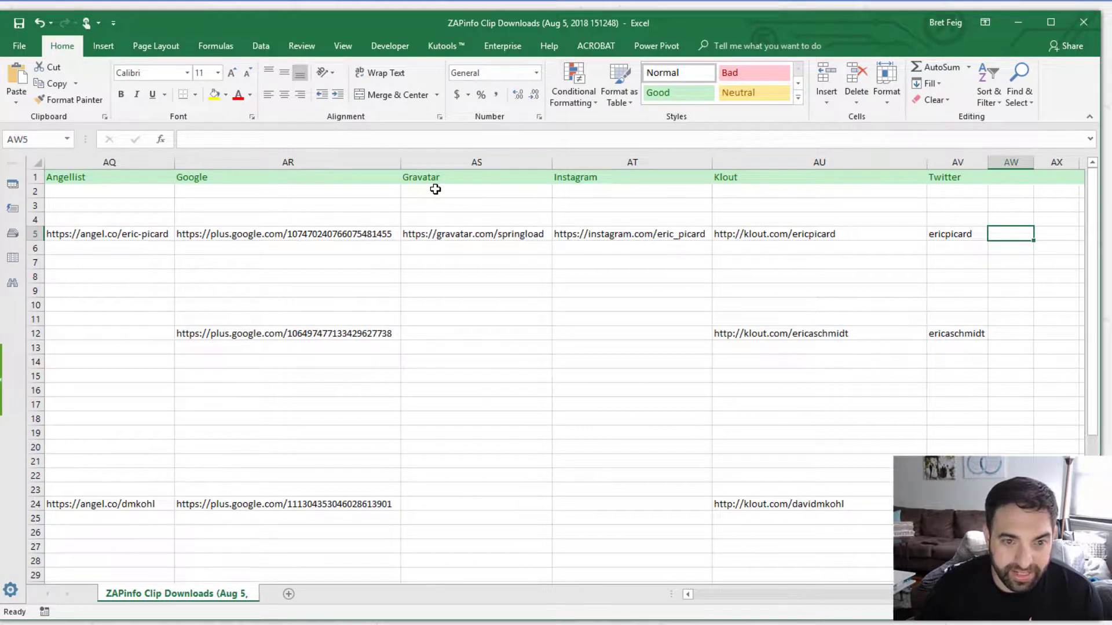
key(Right)
key(Right)
key(Right)
key(Right)
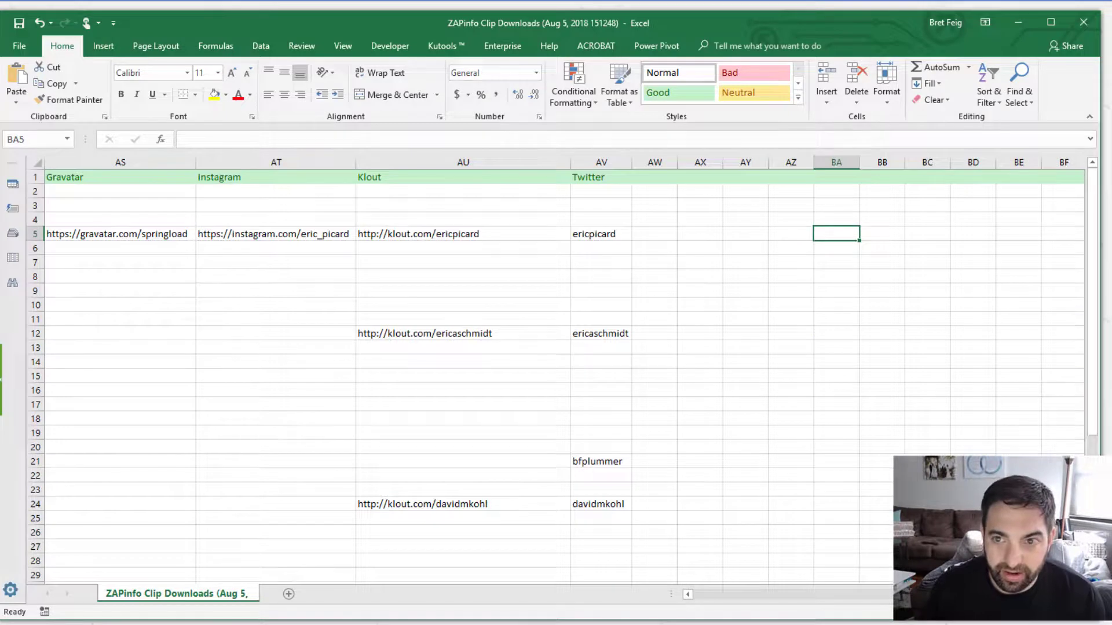